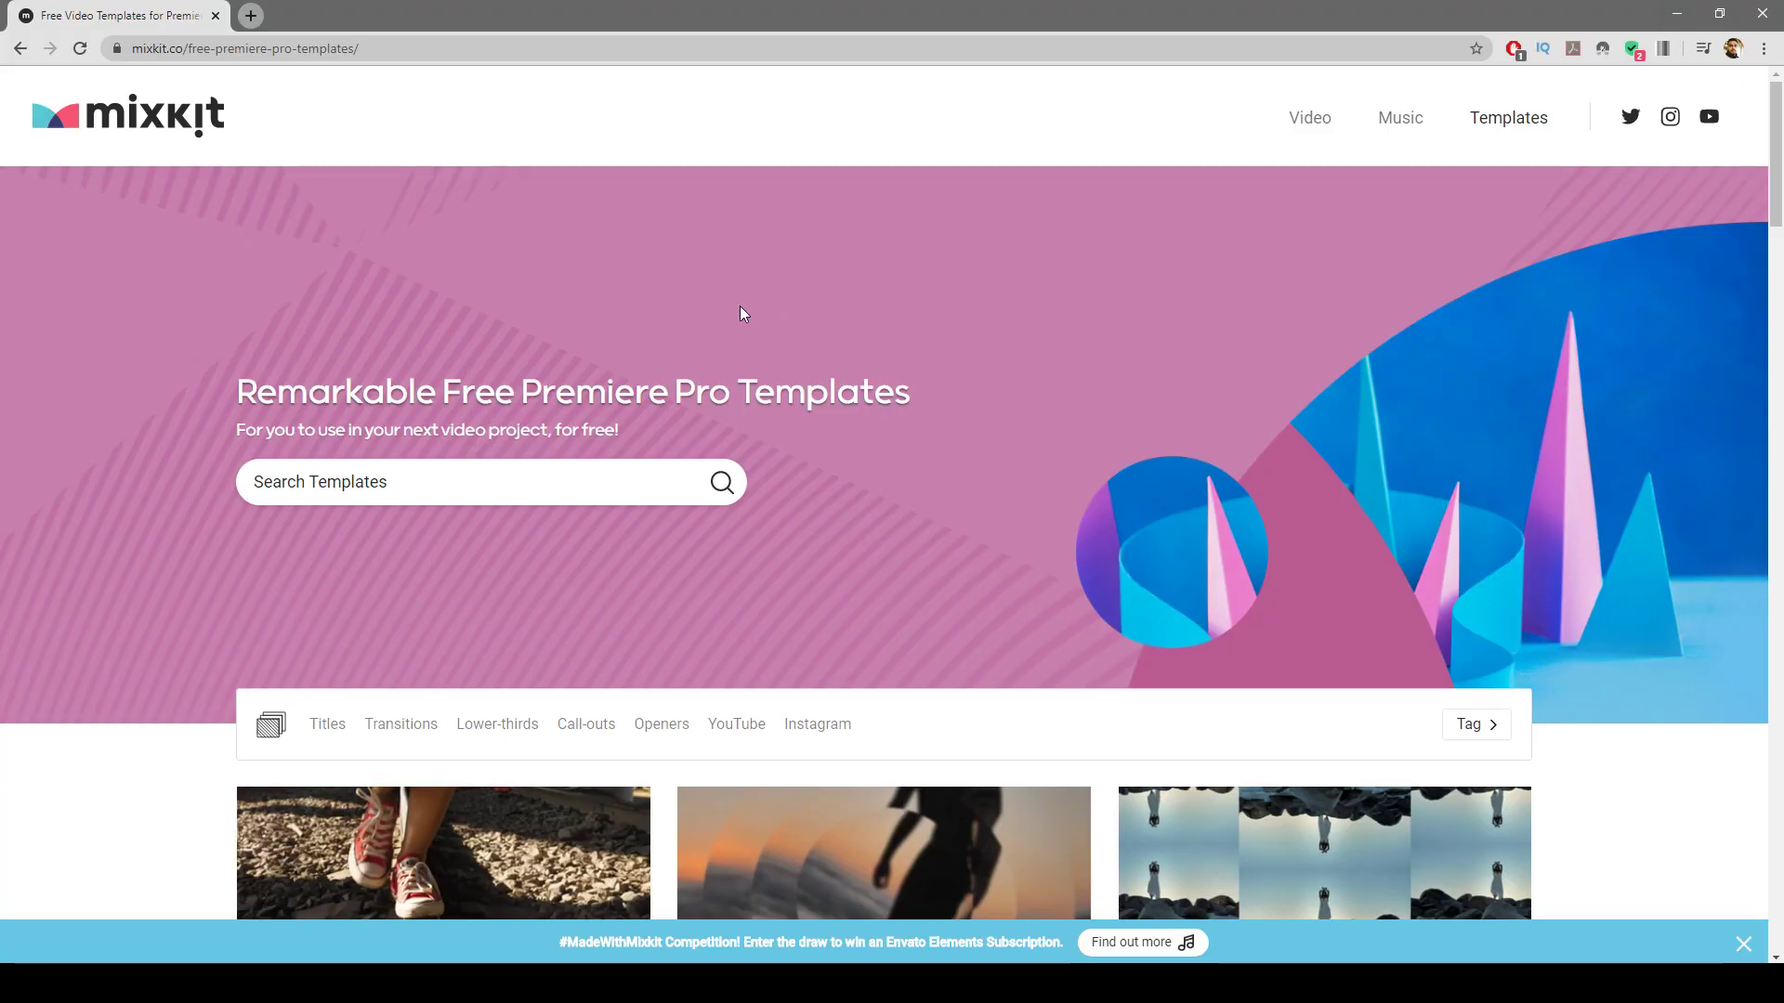
- Open the Transitions category of Mixkit's free Premiere Pro templates
scroll(654, 366, "down", 3)
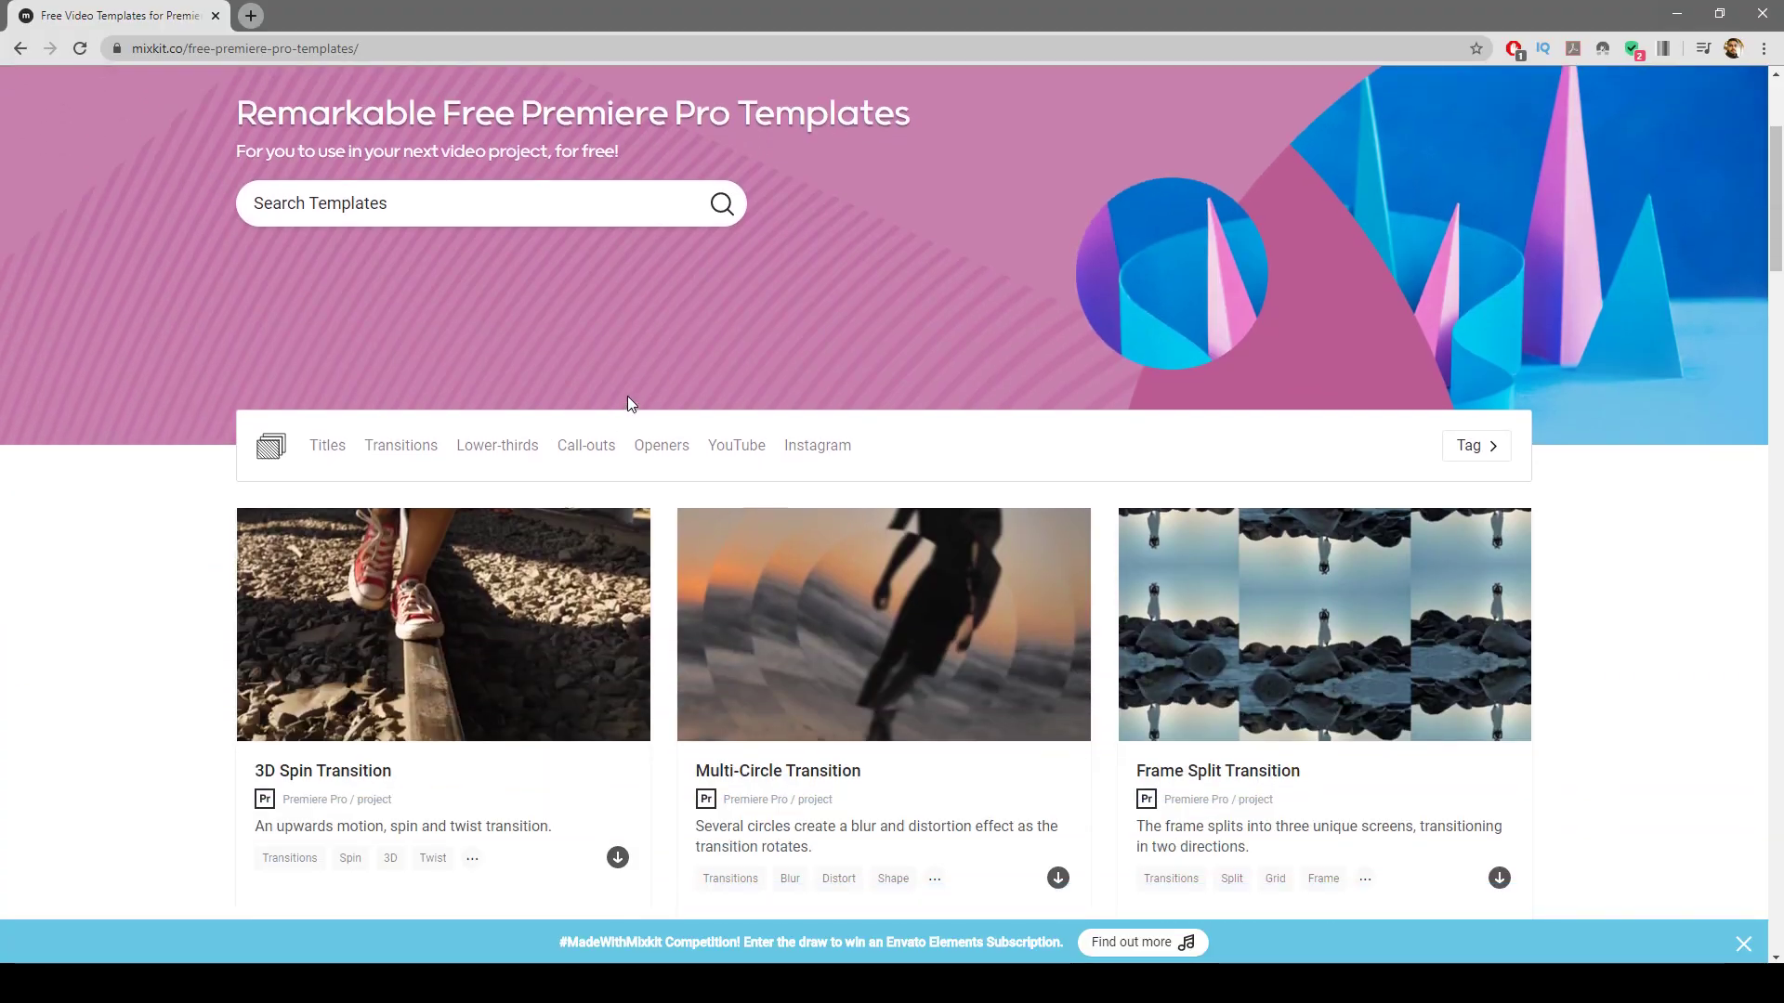
left_click(418, 450)
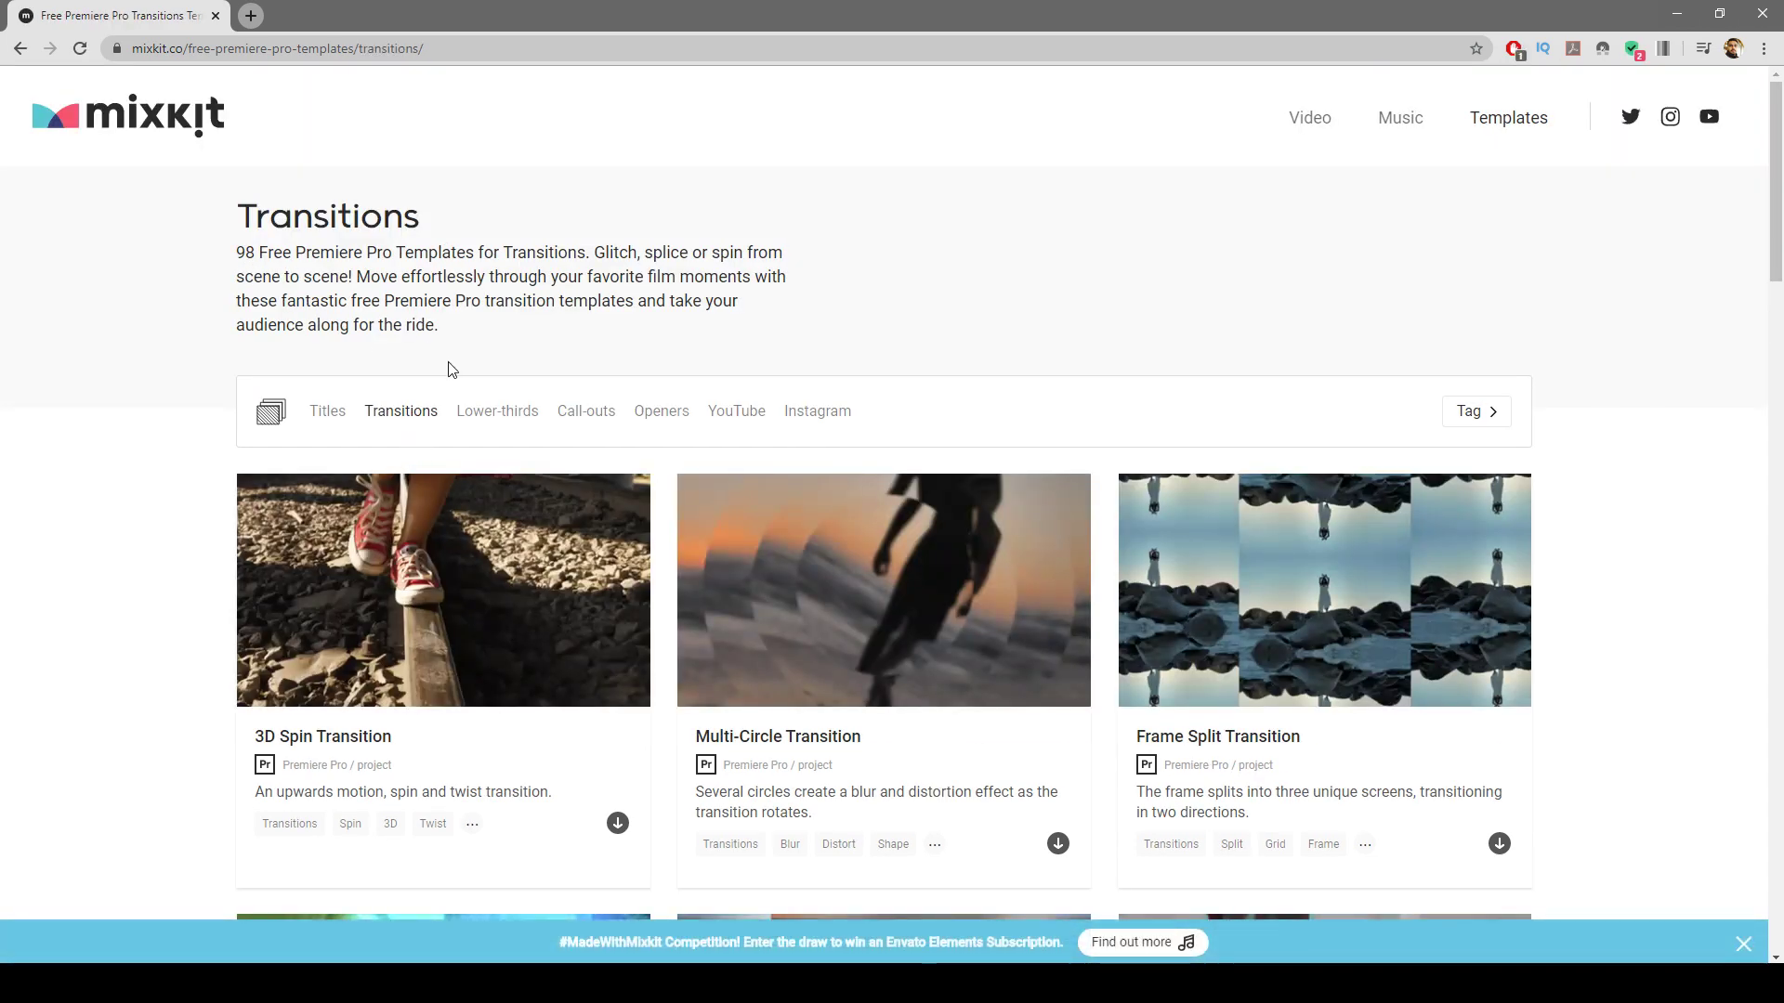
mouse_move(336, 571)
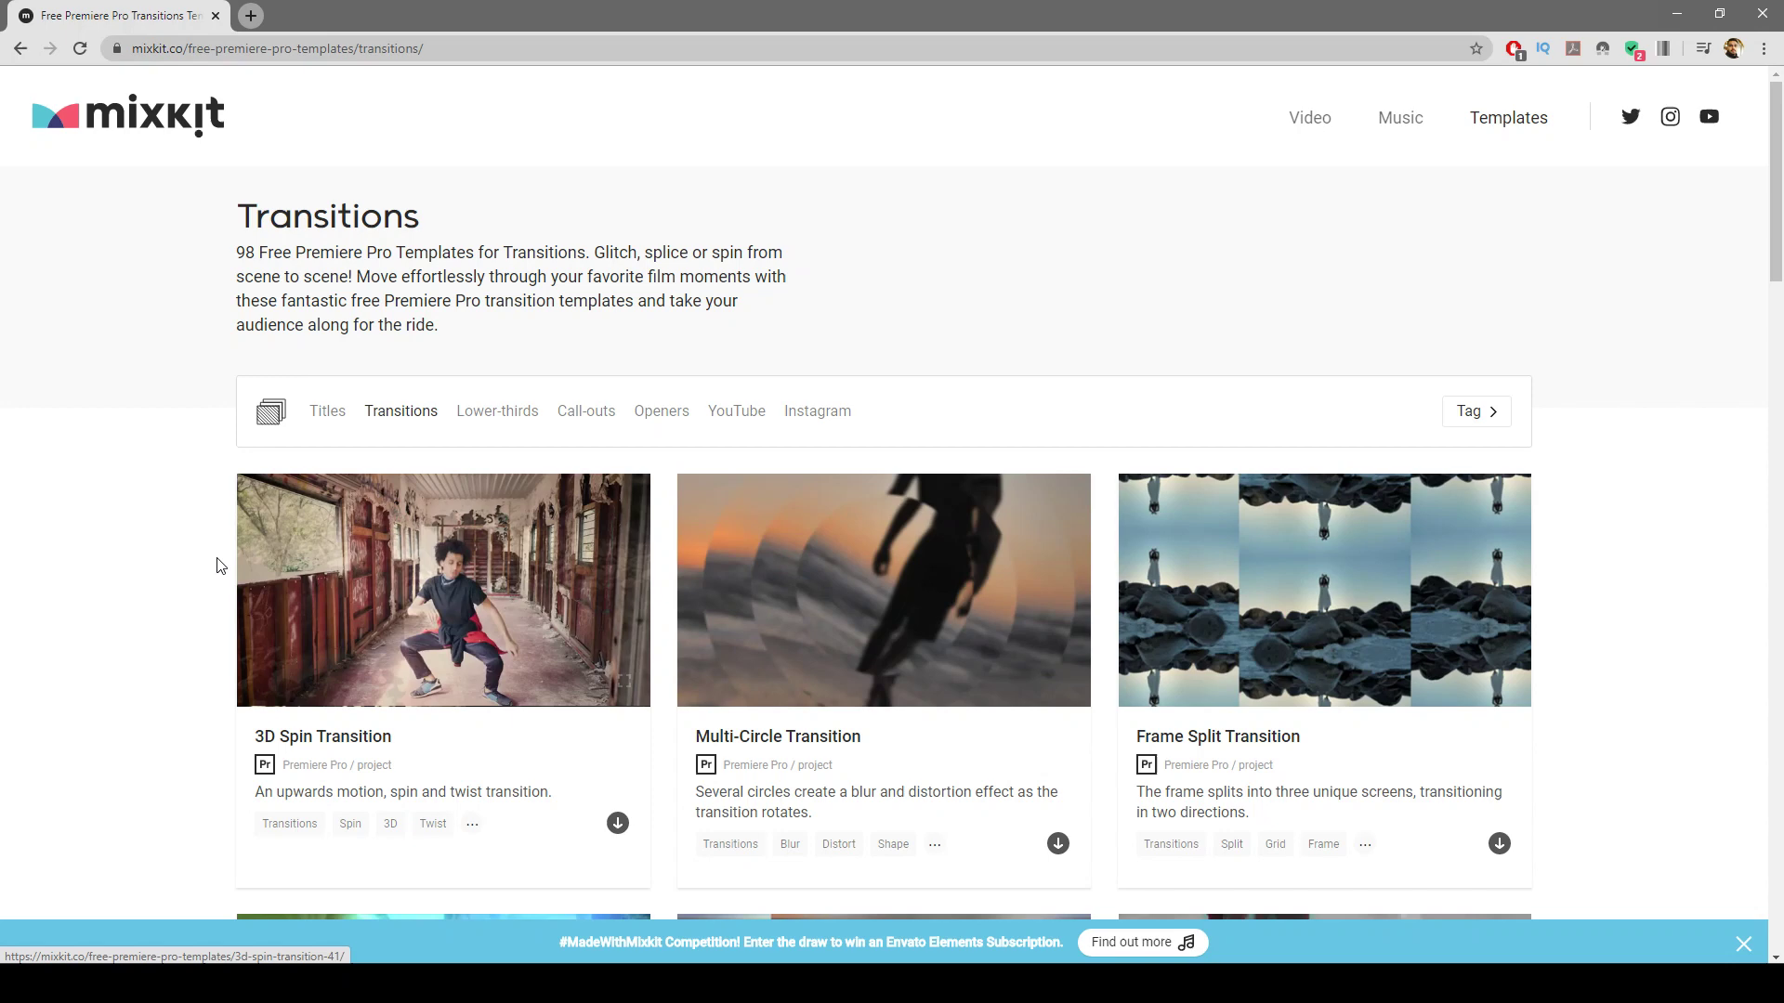
- Scroll through the transition cards, then back up to the 3D Spin Transition
scroll(217, 563, "down", 2)
mouse_move(398, 562)
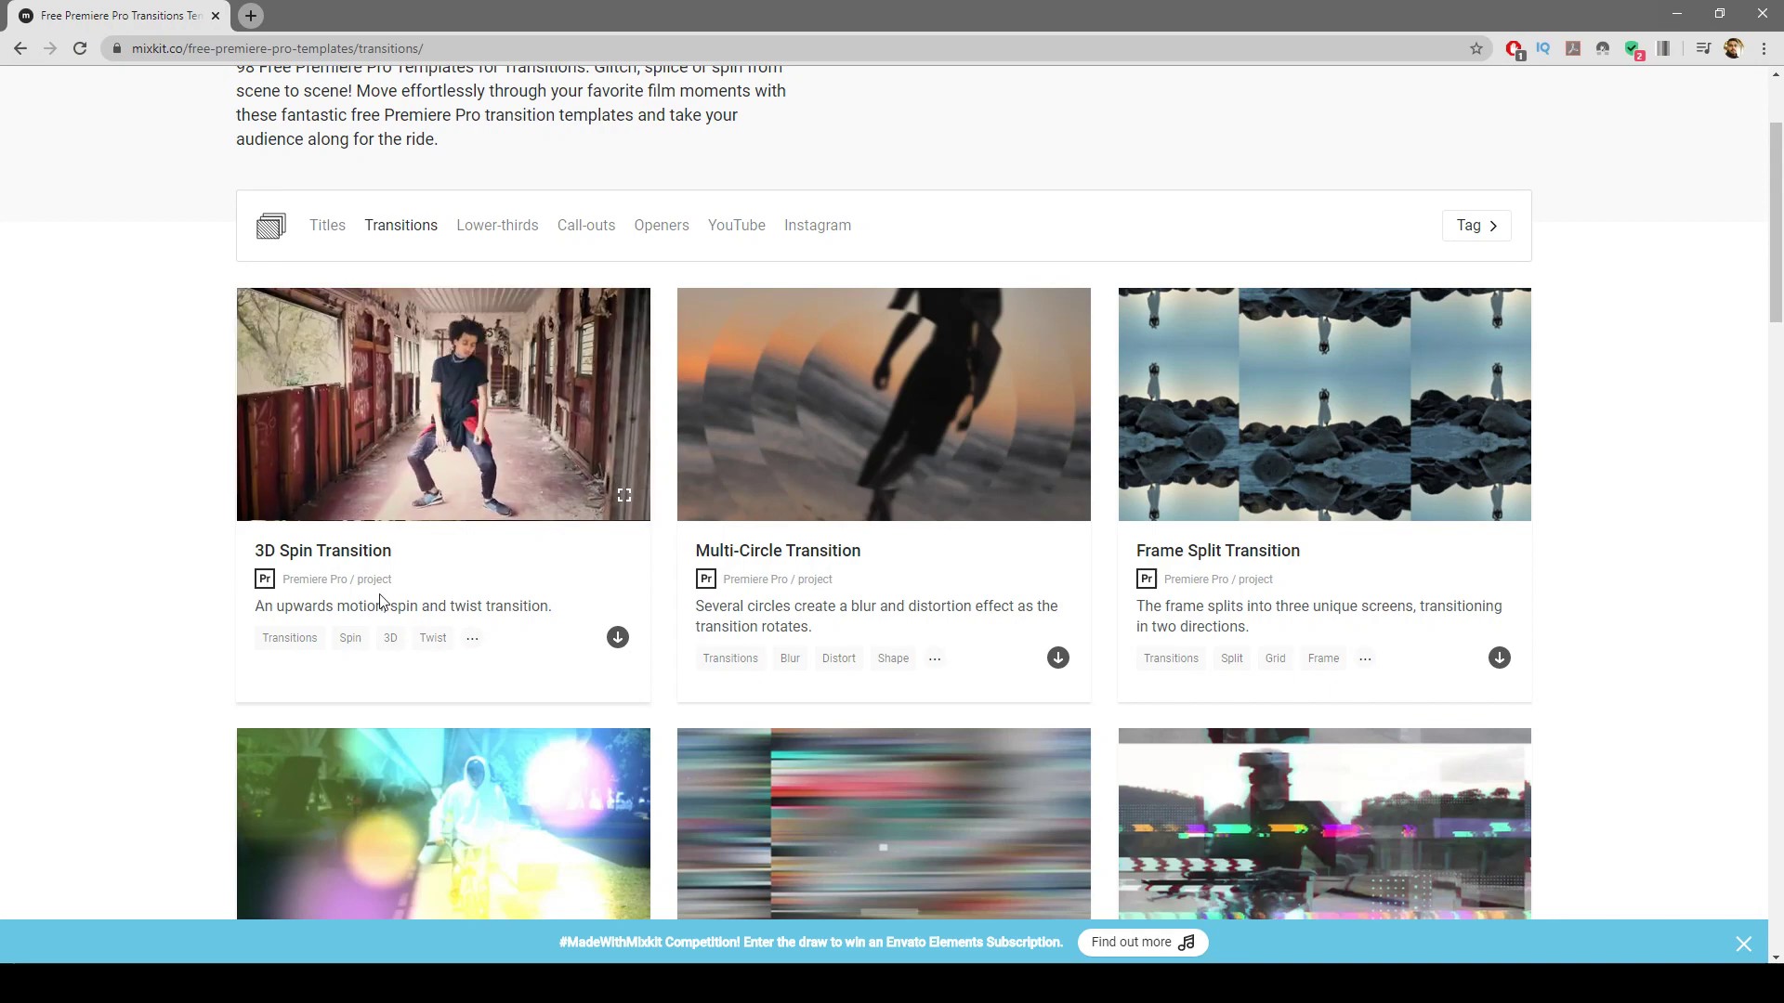
scroll(356, 602, "down", 8)
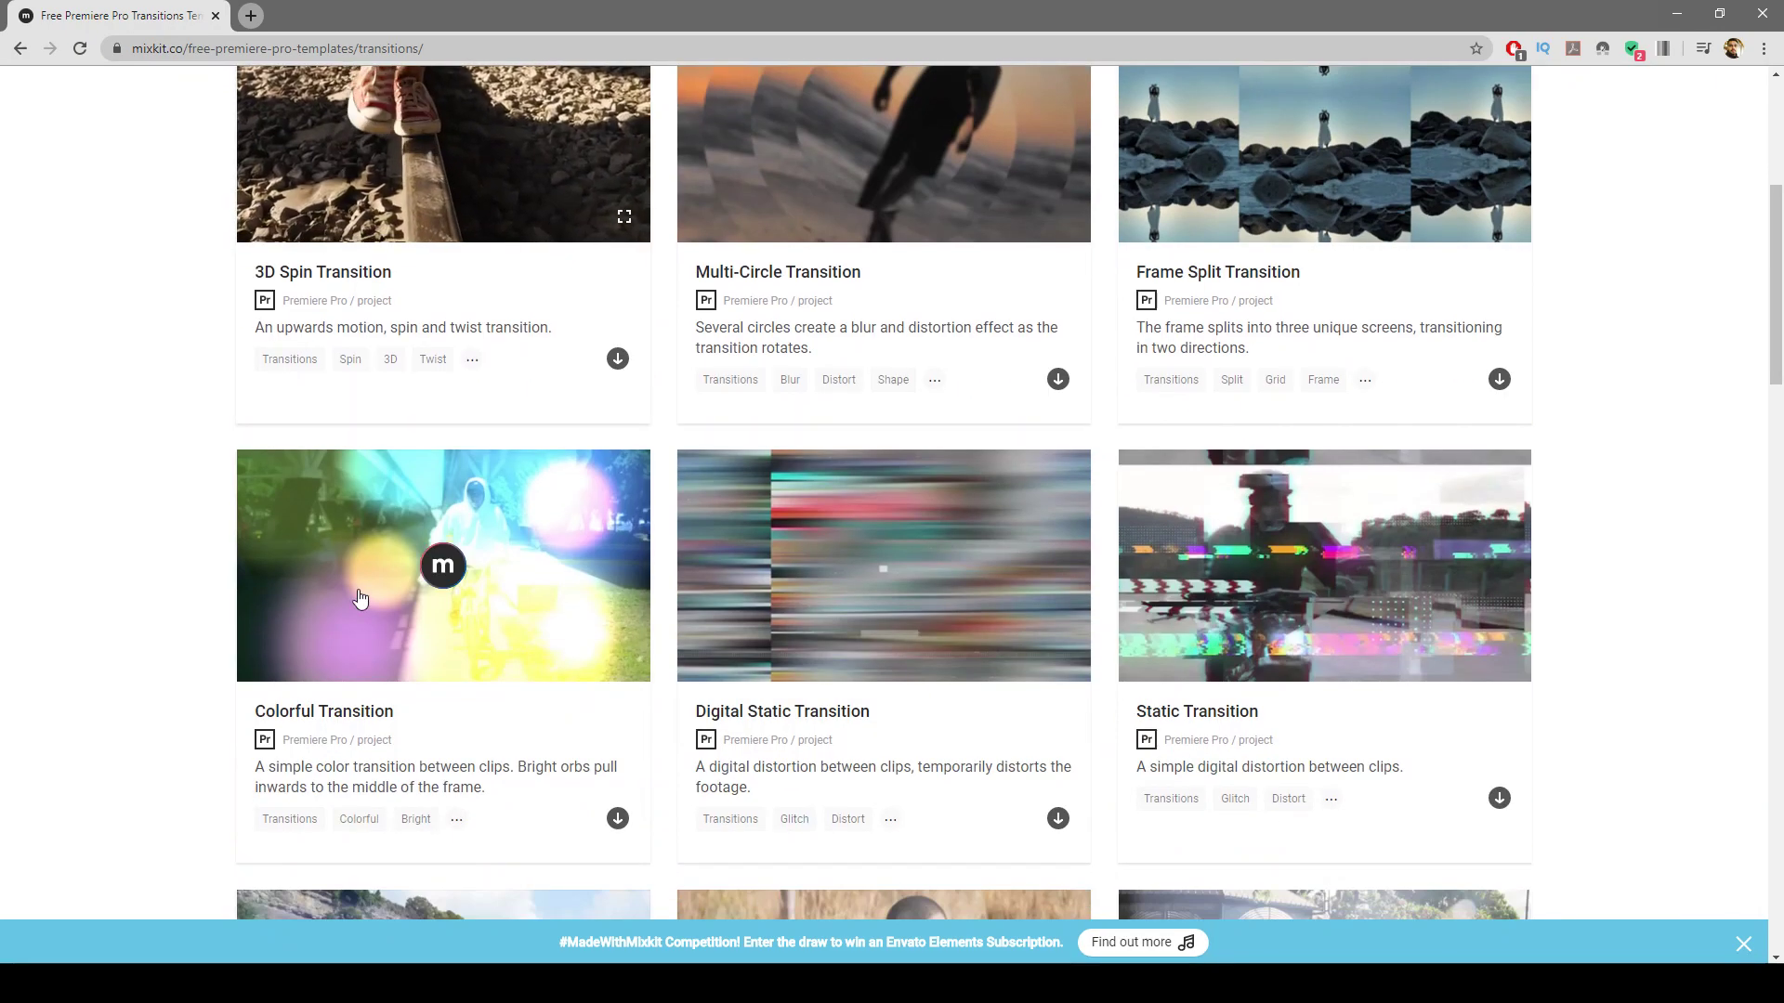
scroll(361, 598, "down", 5)
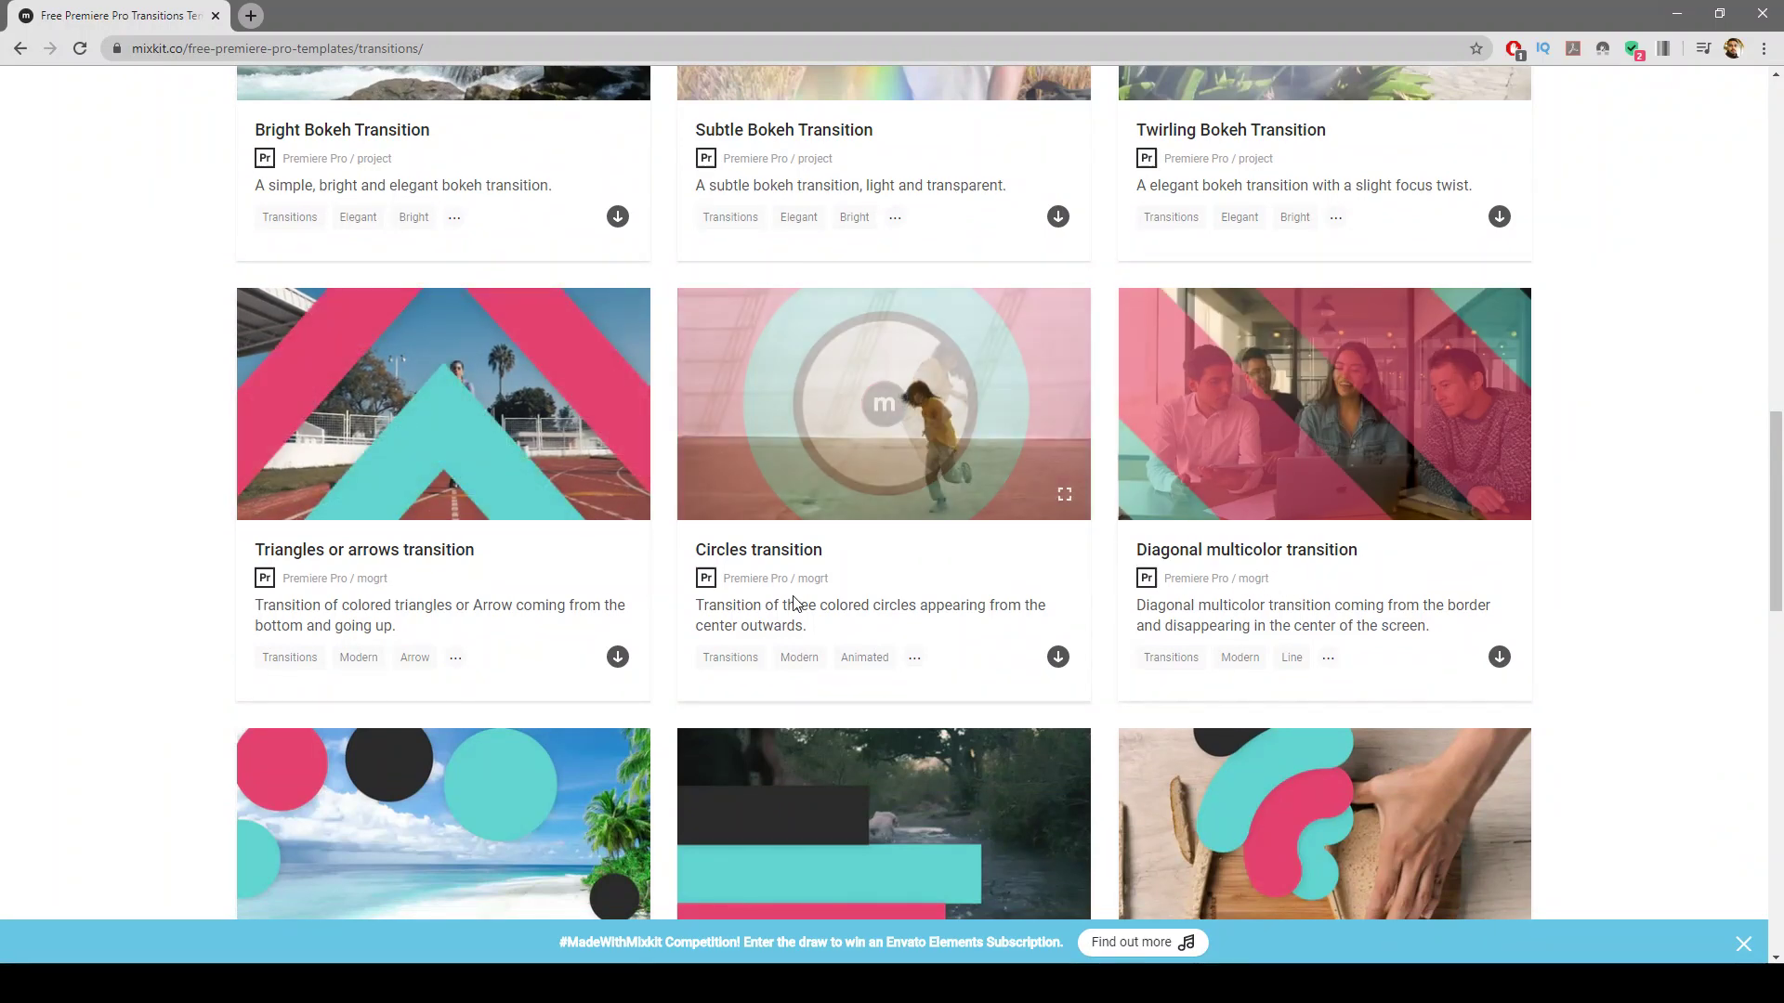
scroll(795, 584, "up", 12)
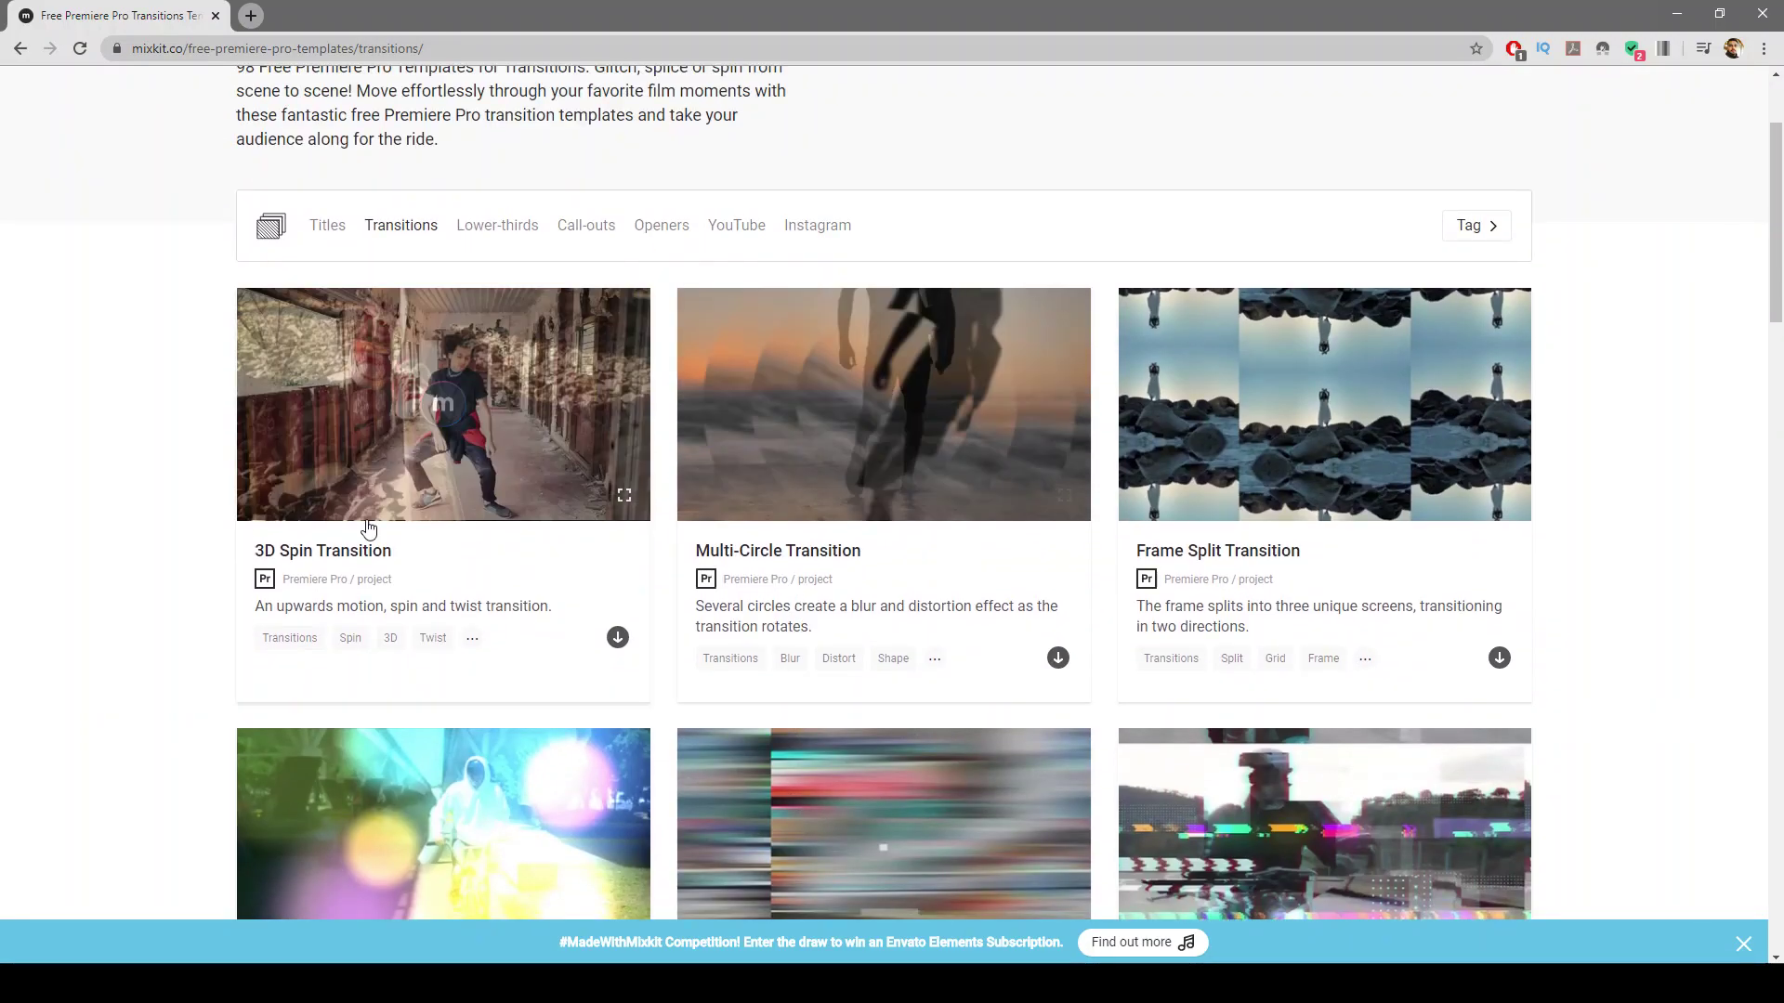
scroll(371, 558, "down", 6)
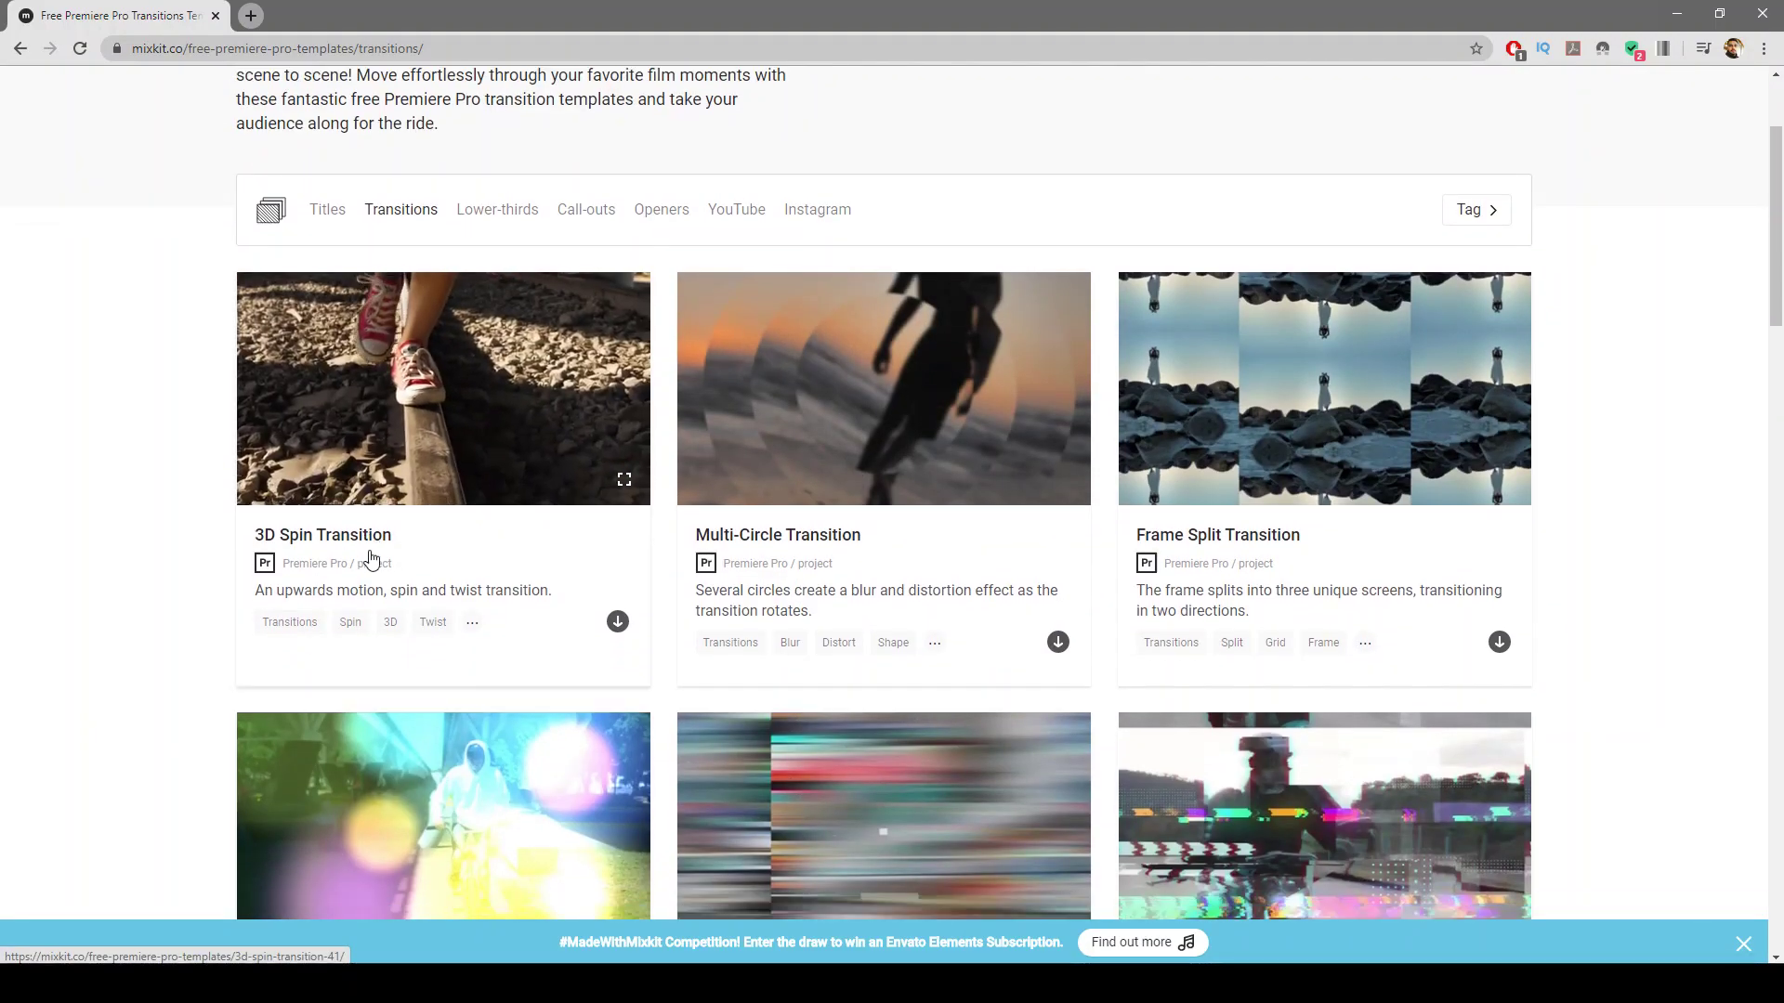
scroll(371, 559, "down", 6)
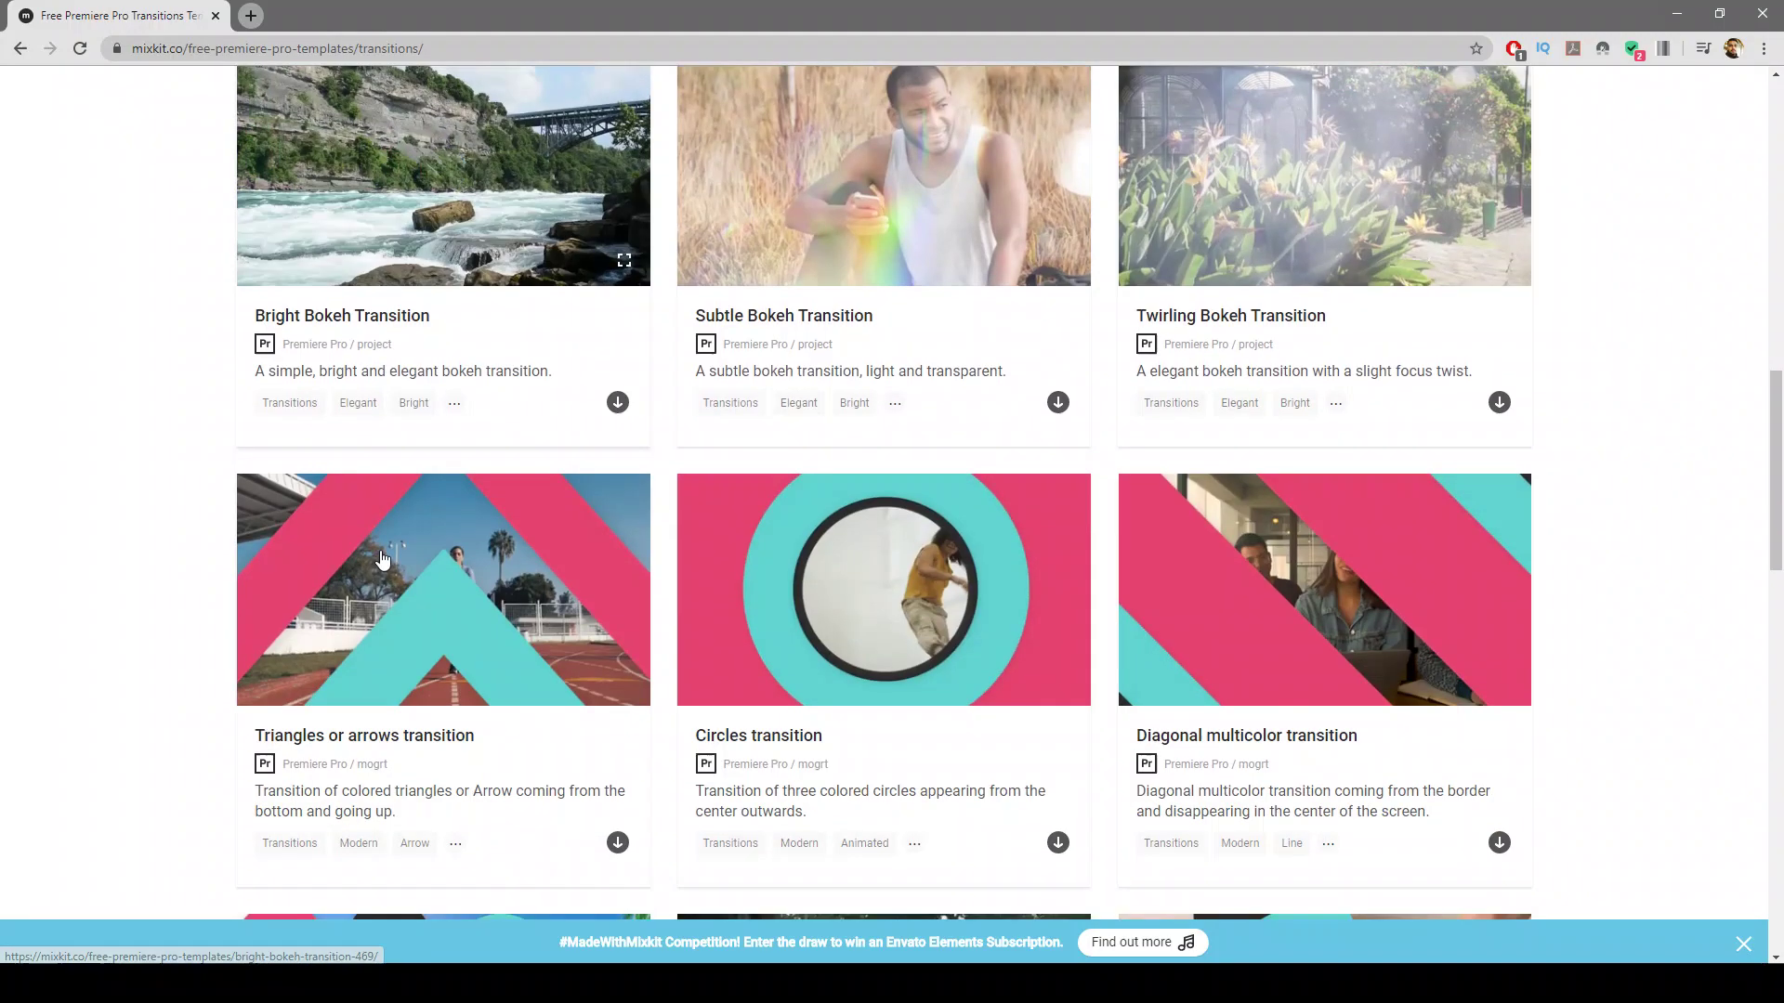
scroll(928, 741, "down", 2)
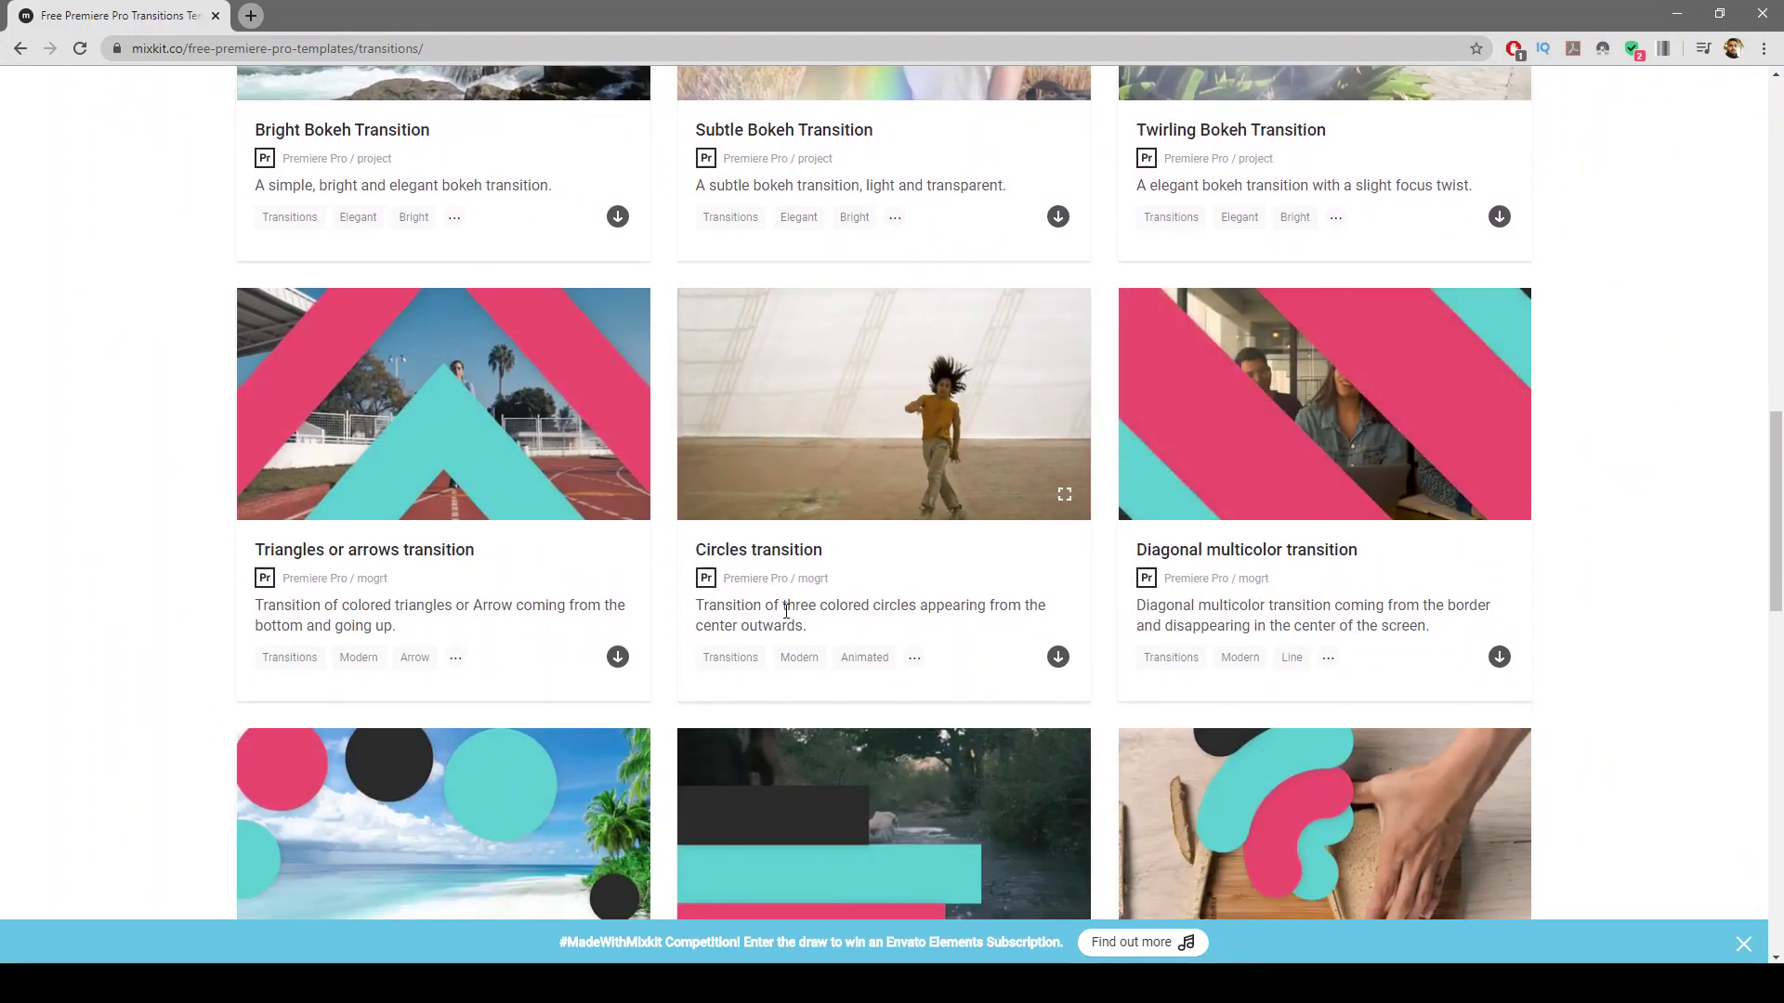
scroll(831, 614, "up", 8)
scroll(783, 609, "up", 3)
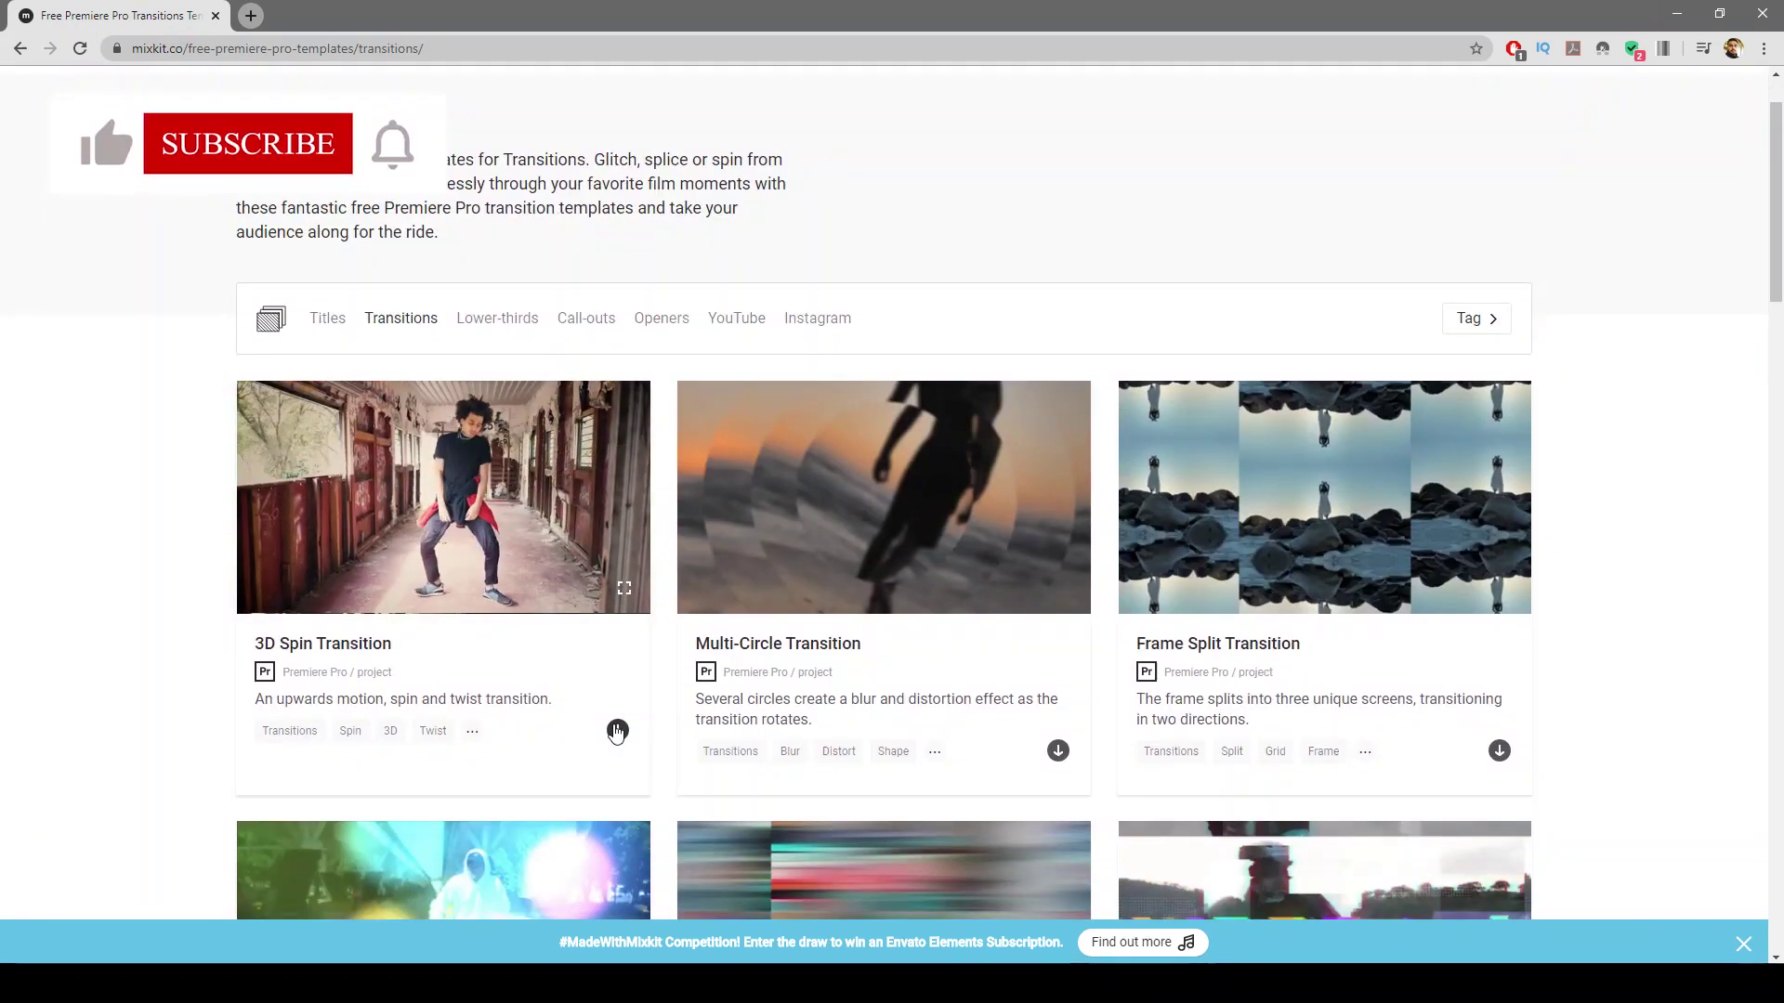
- Download the 3D Spin Transition template, cancelling the Save As dialog
left_click(617, 730)
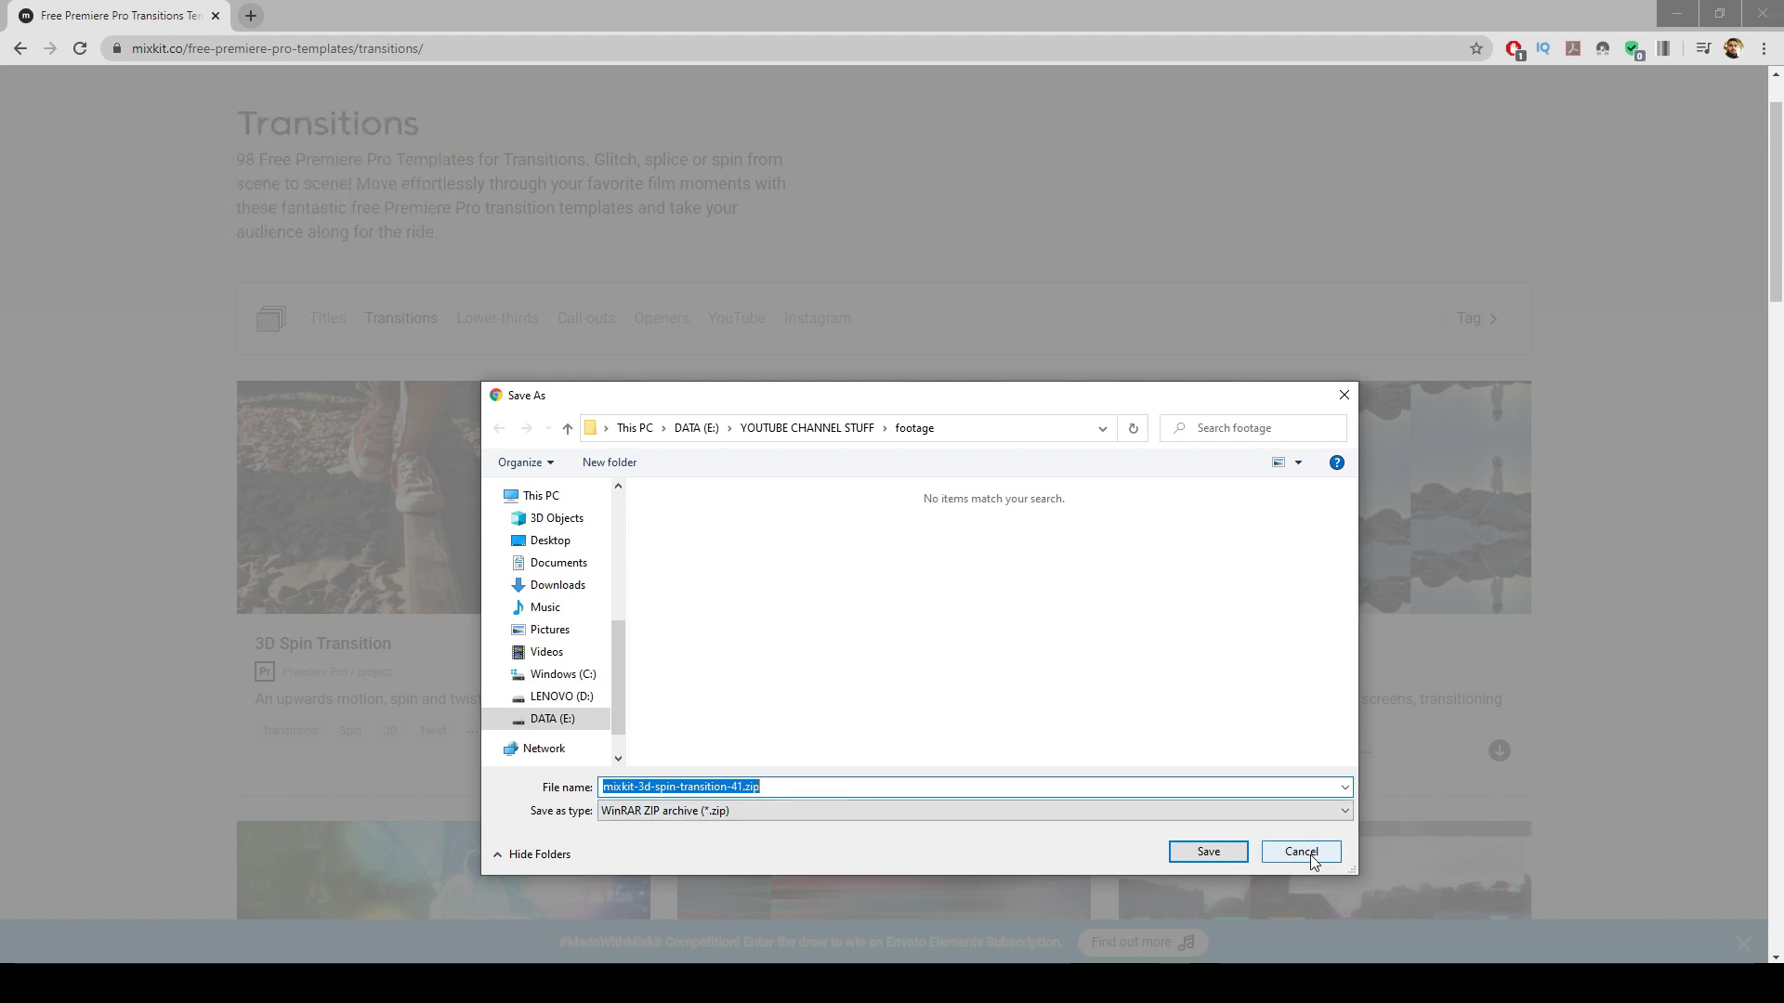
left_click(1271, 858)
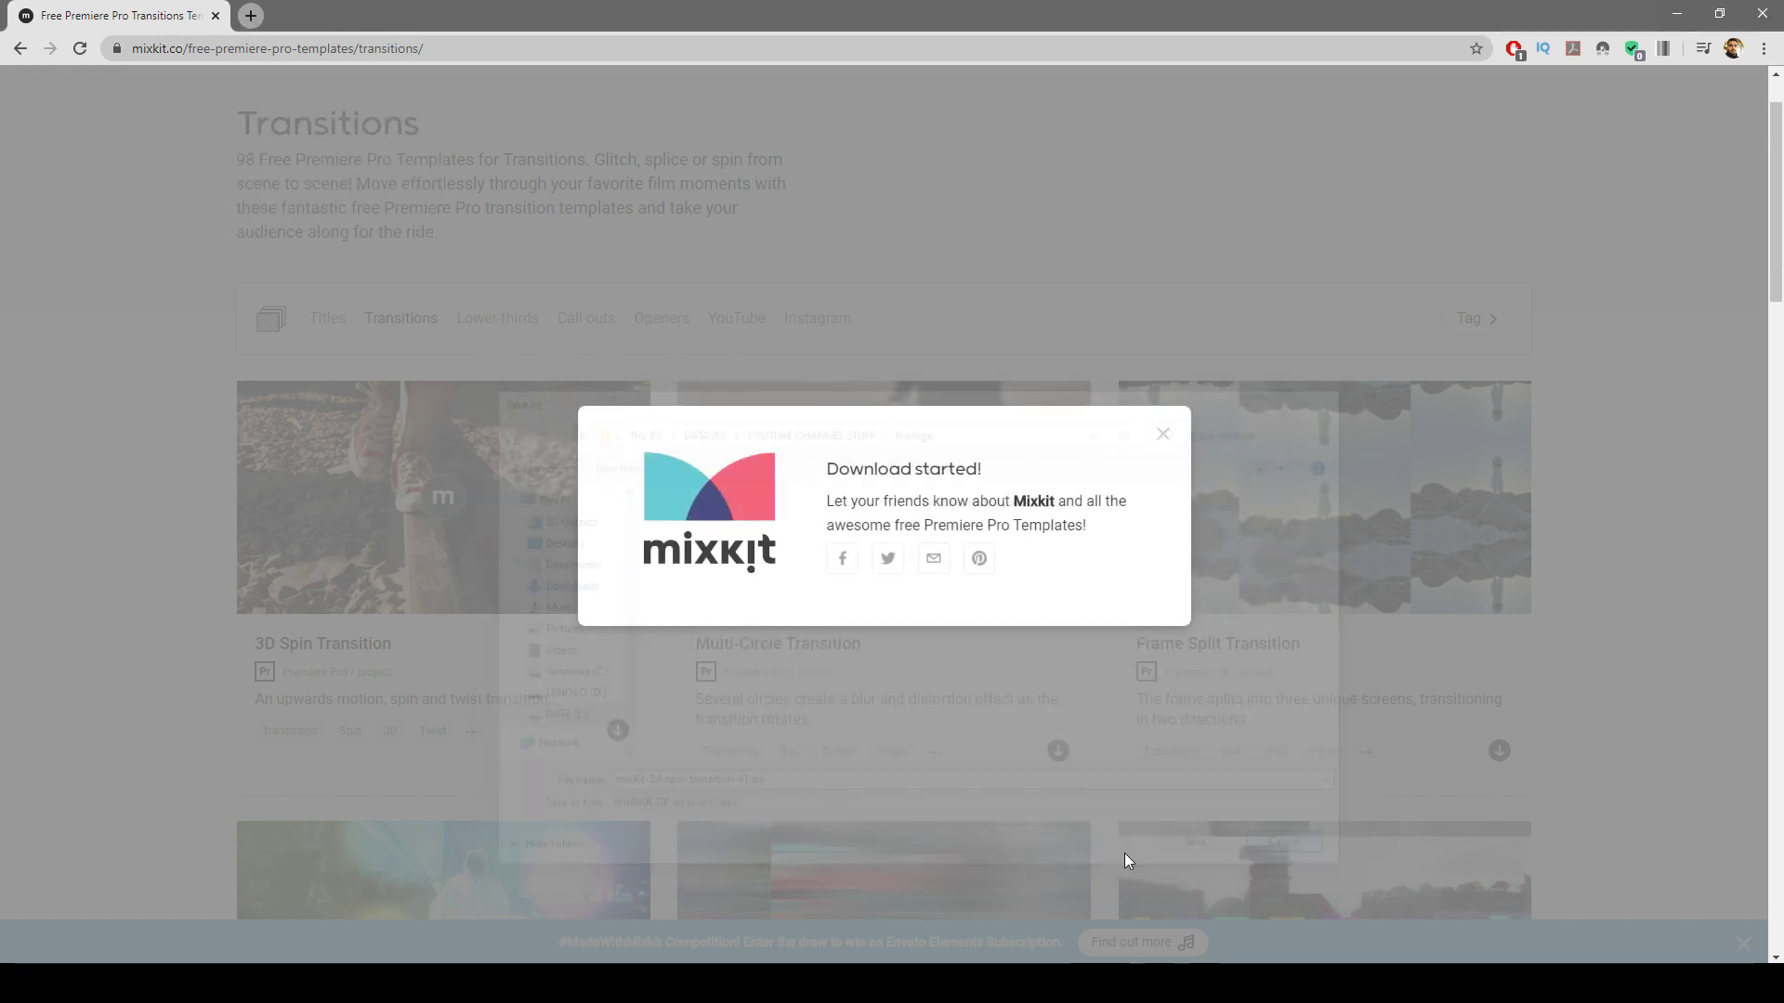
mouse_move(158, 983)
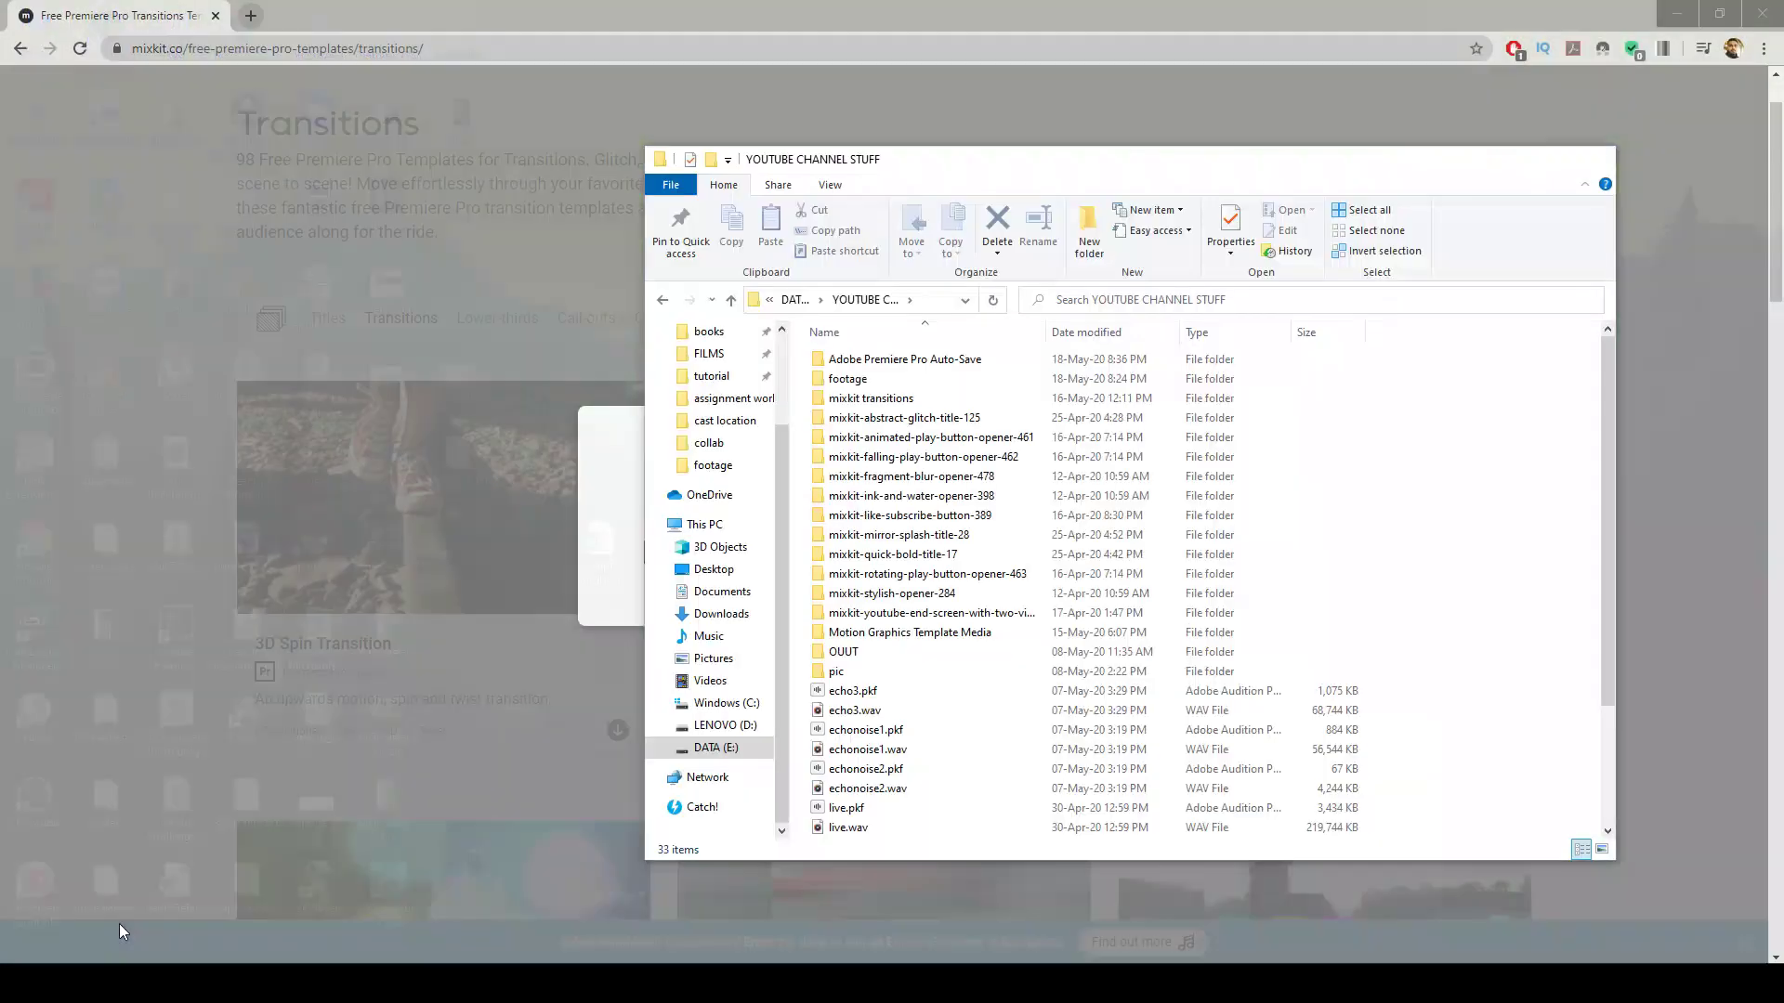
- Open mixkit transitions > mixkit-3d-spin-transition-41 to show mixkit-41.prproj and its preview video
left_click(127, 933)
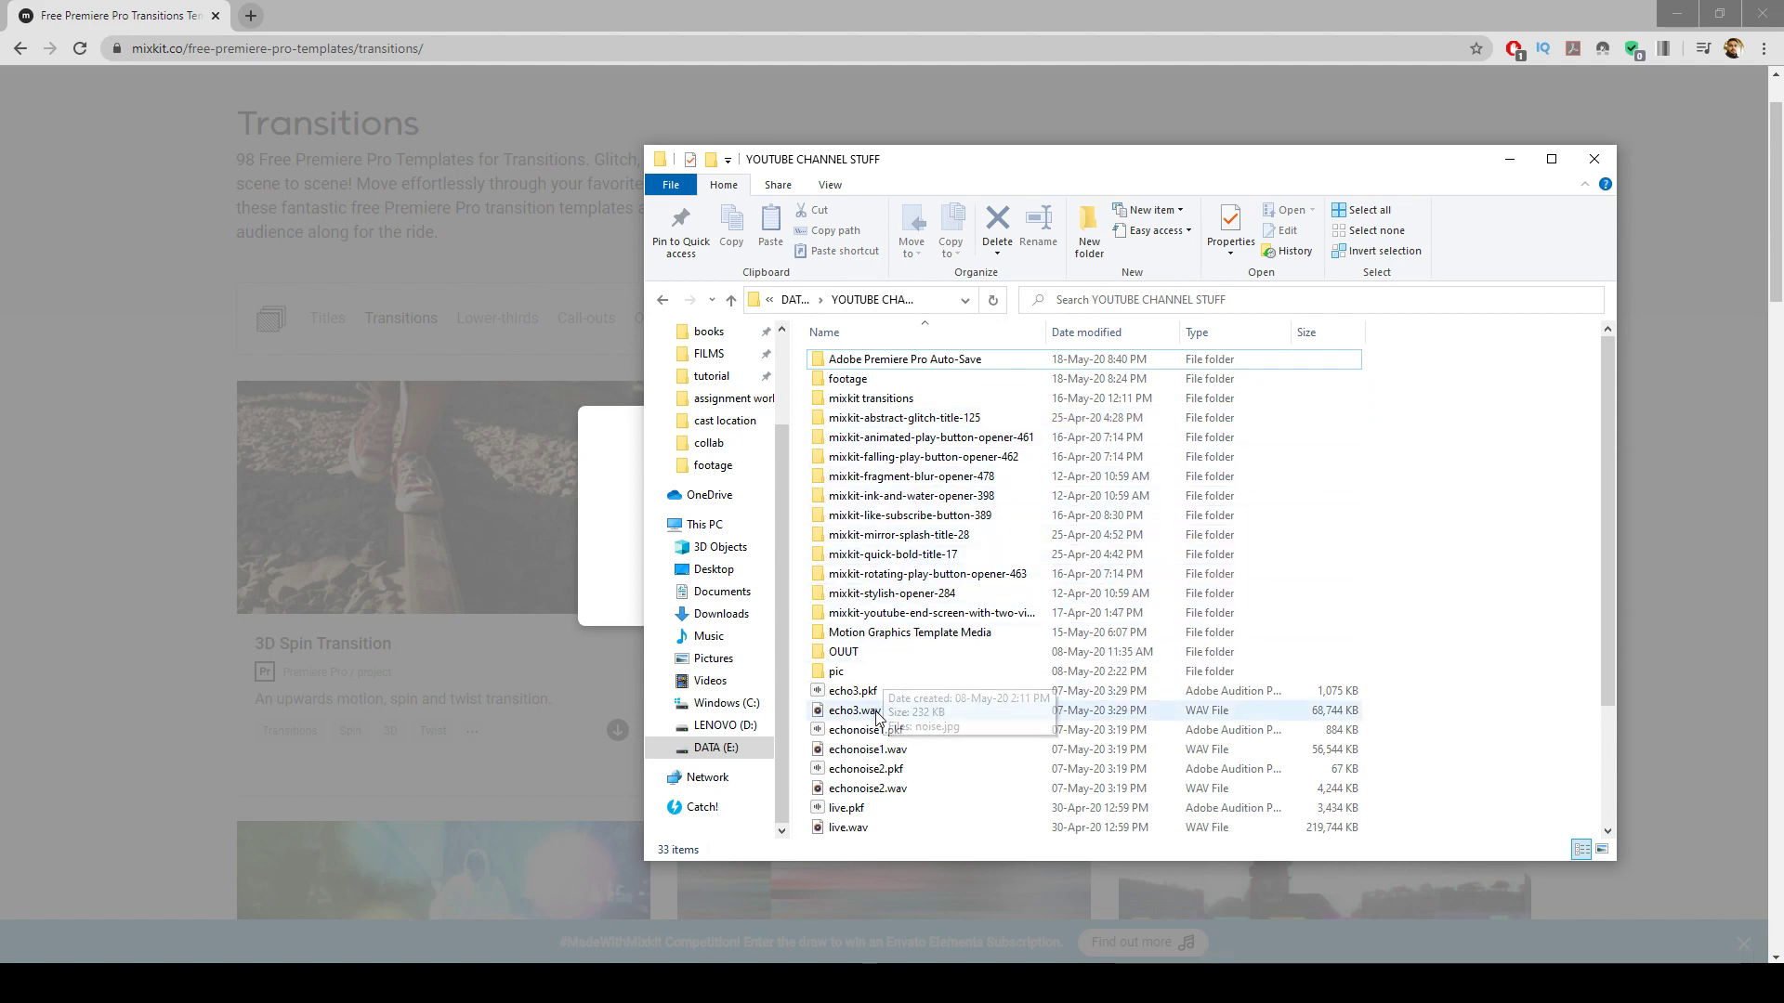
scroll(892, 706, "down", 3)
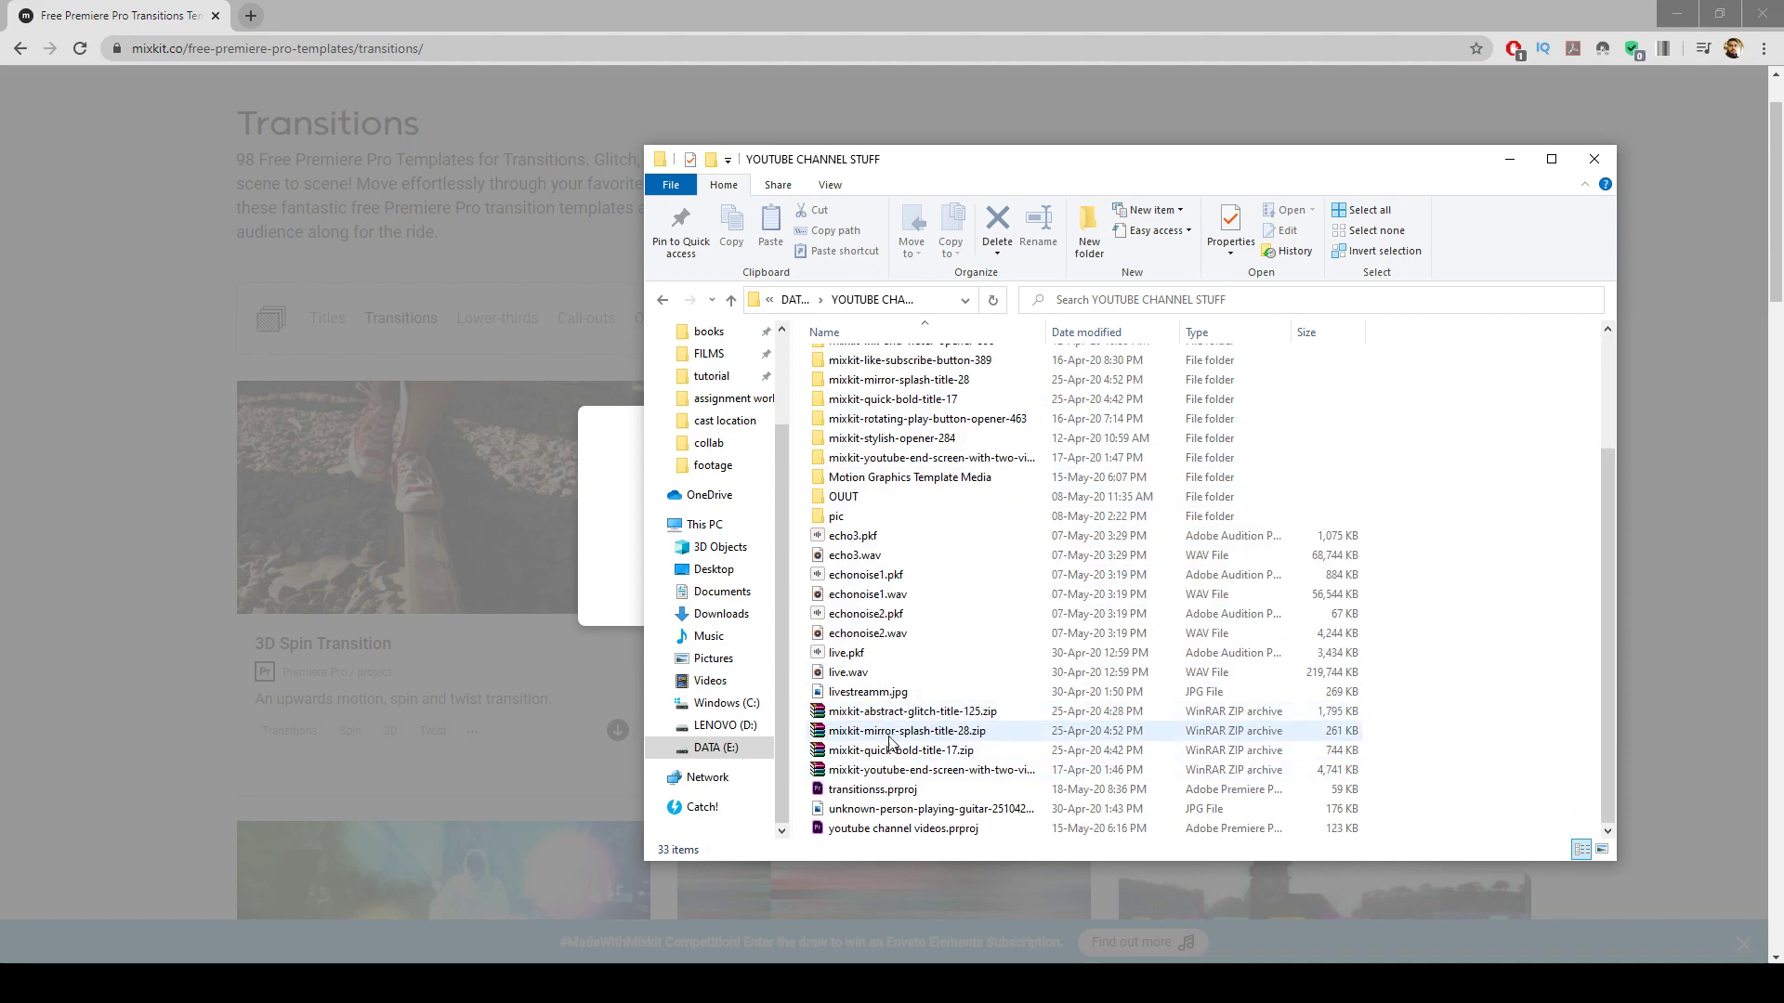
scroll(906, 734, "up", 3)
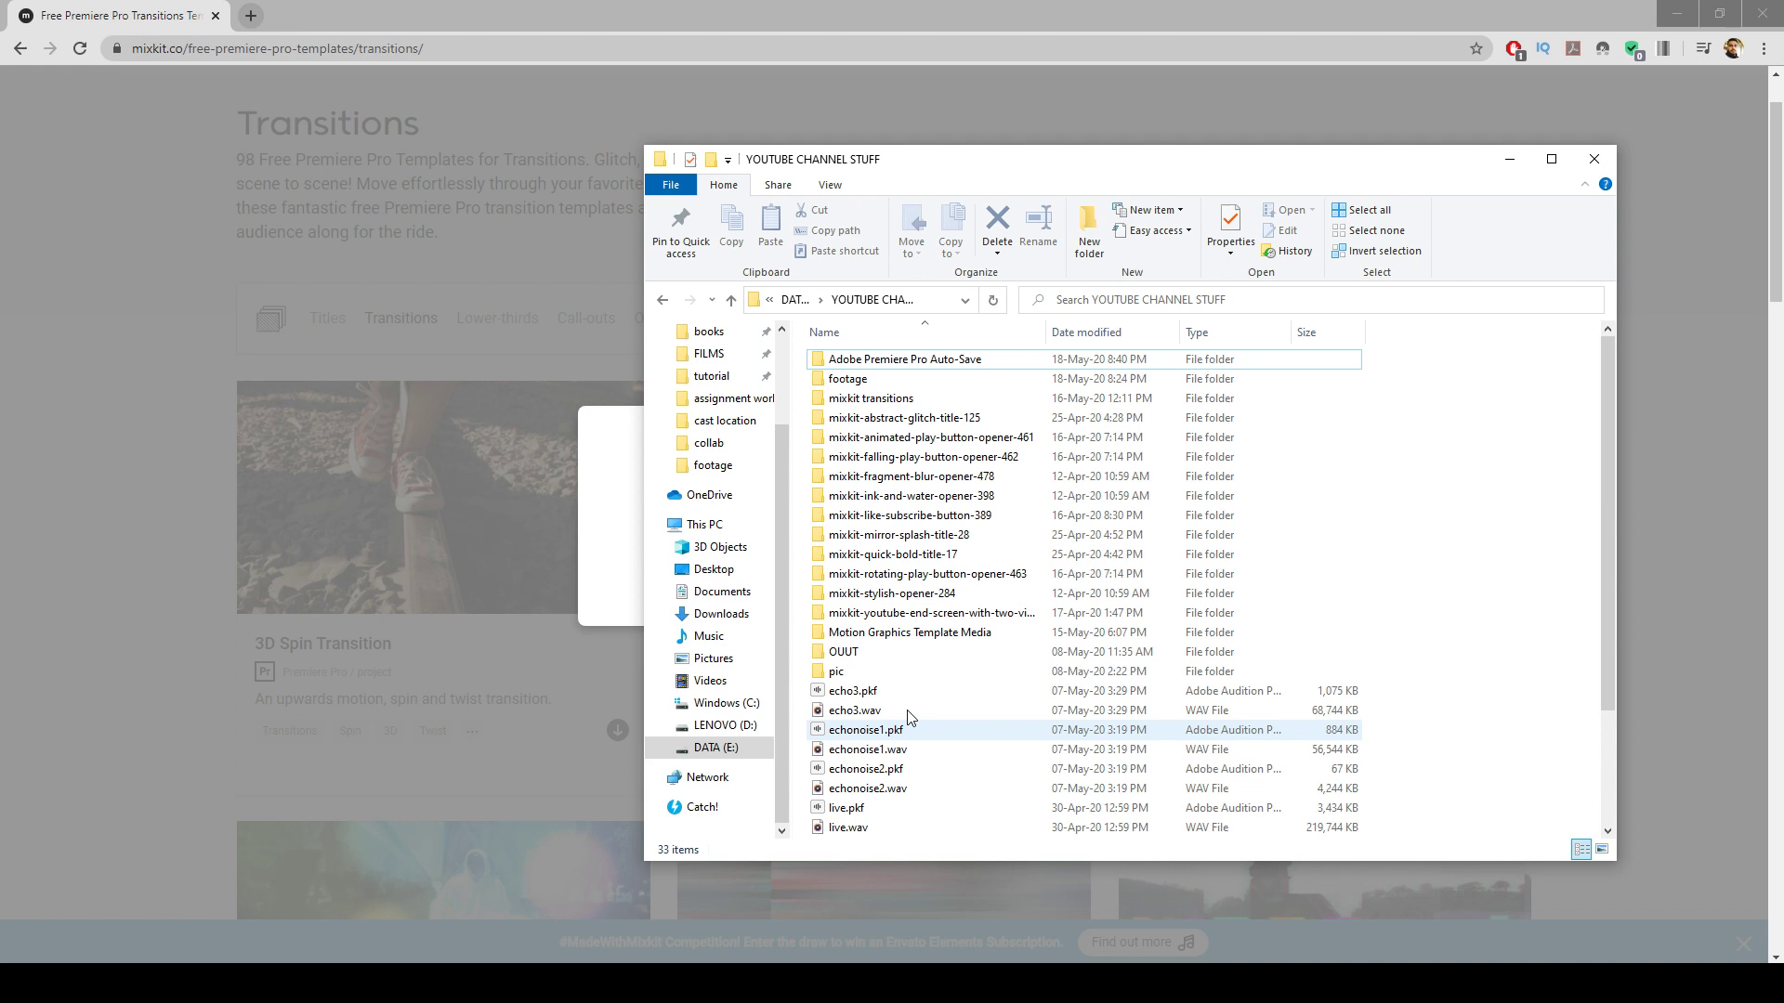
double_click(906, 399)
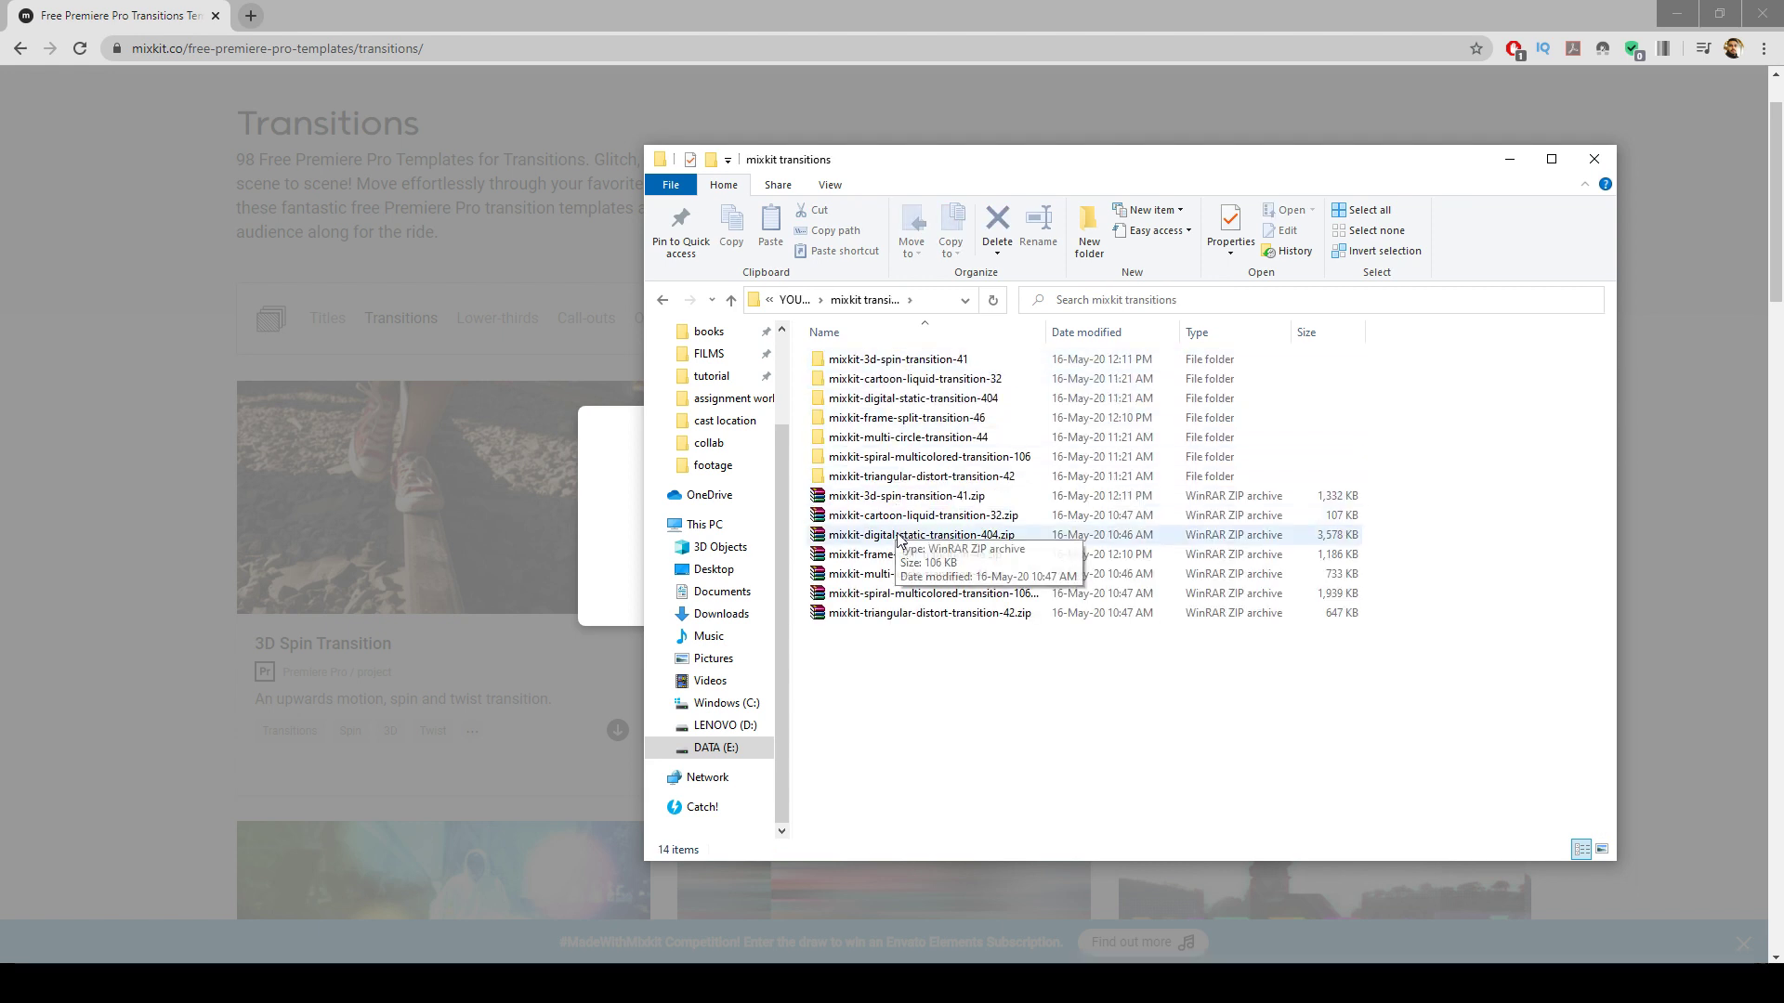
left_click(898, 365)
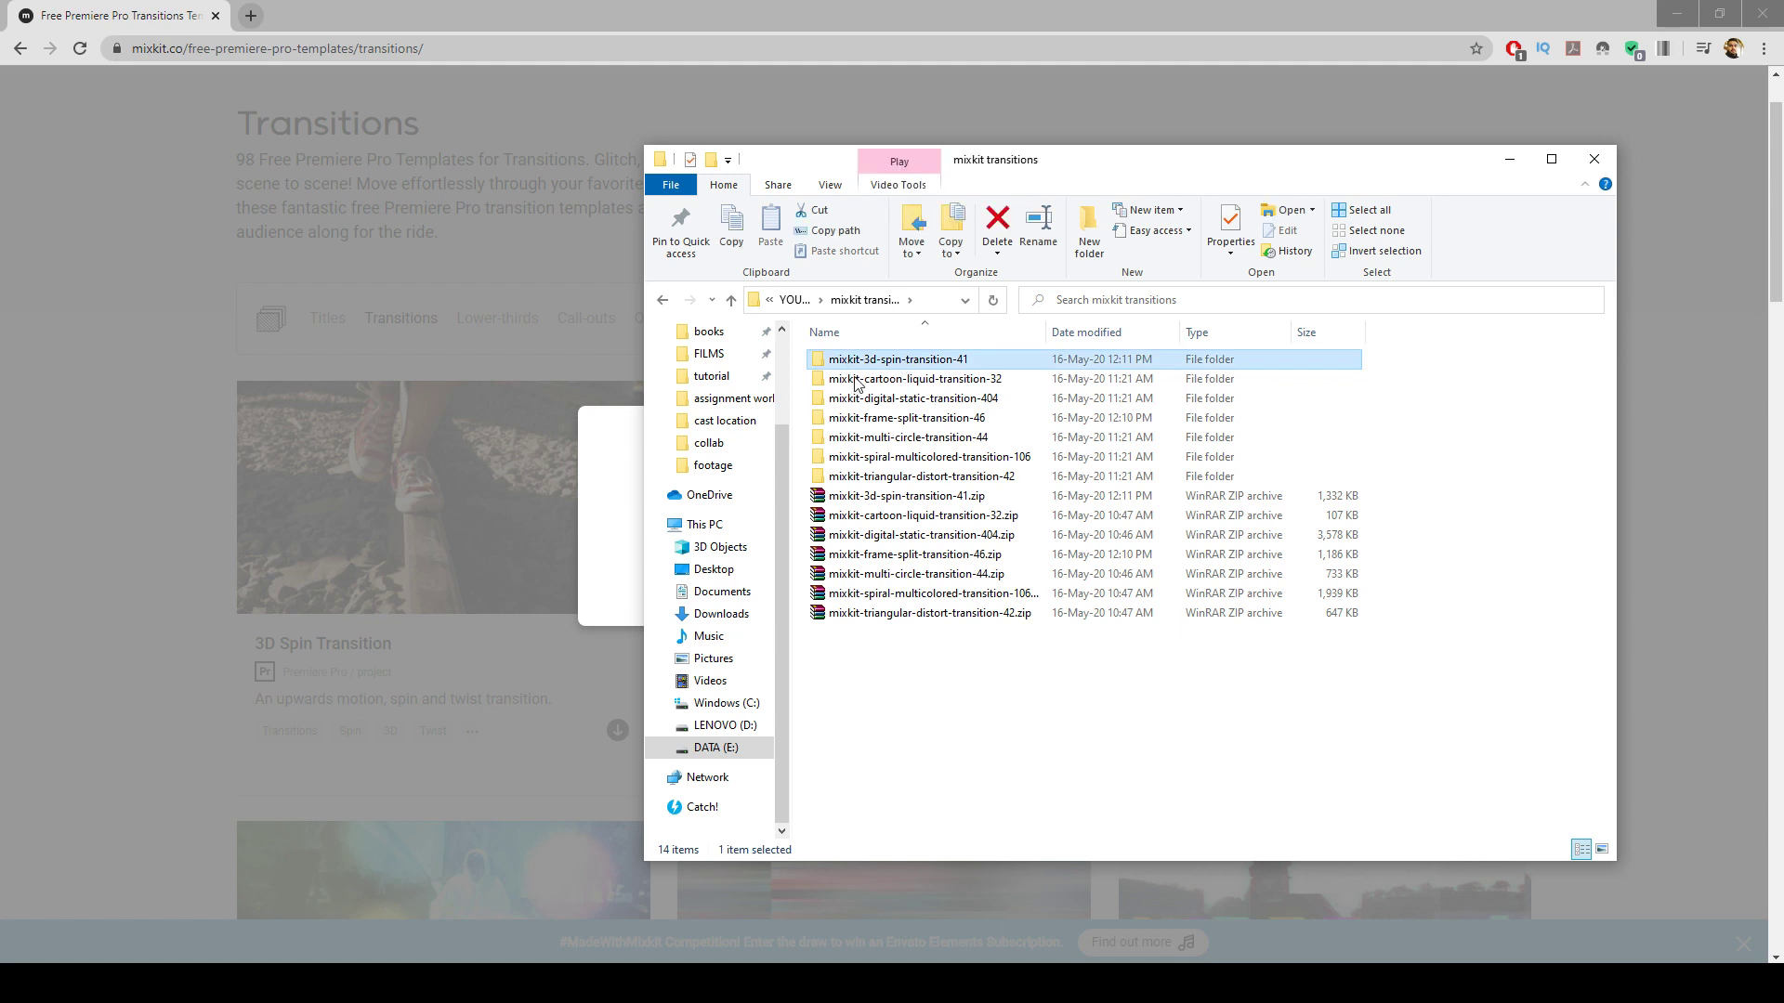
double_click(895, 369)
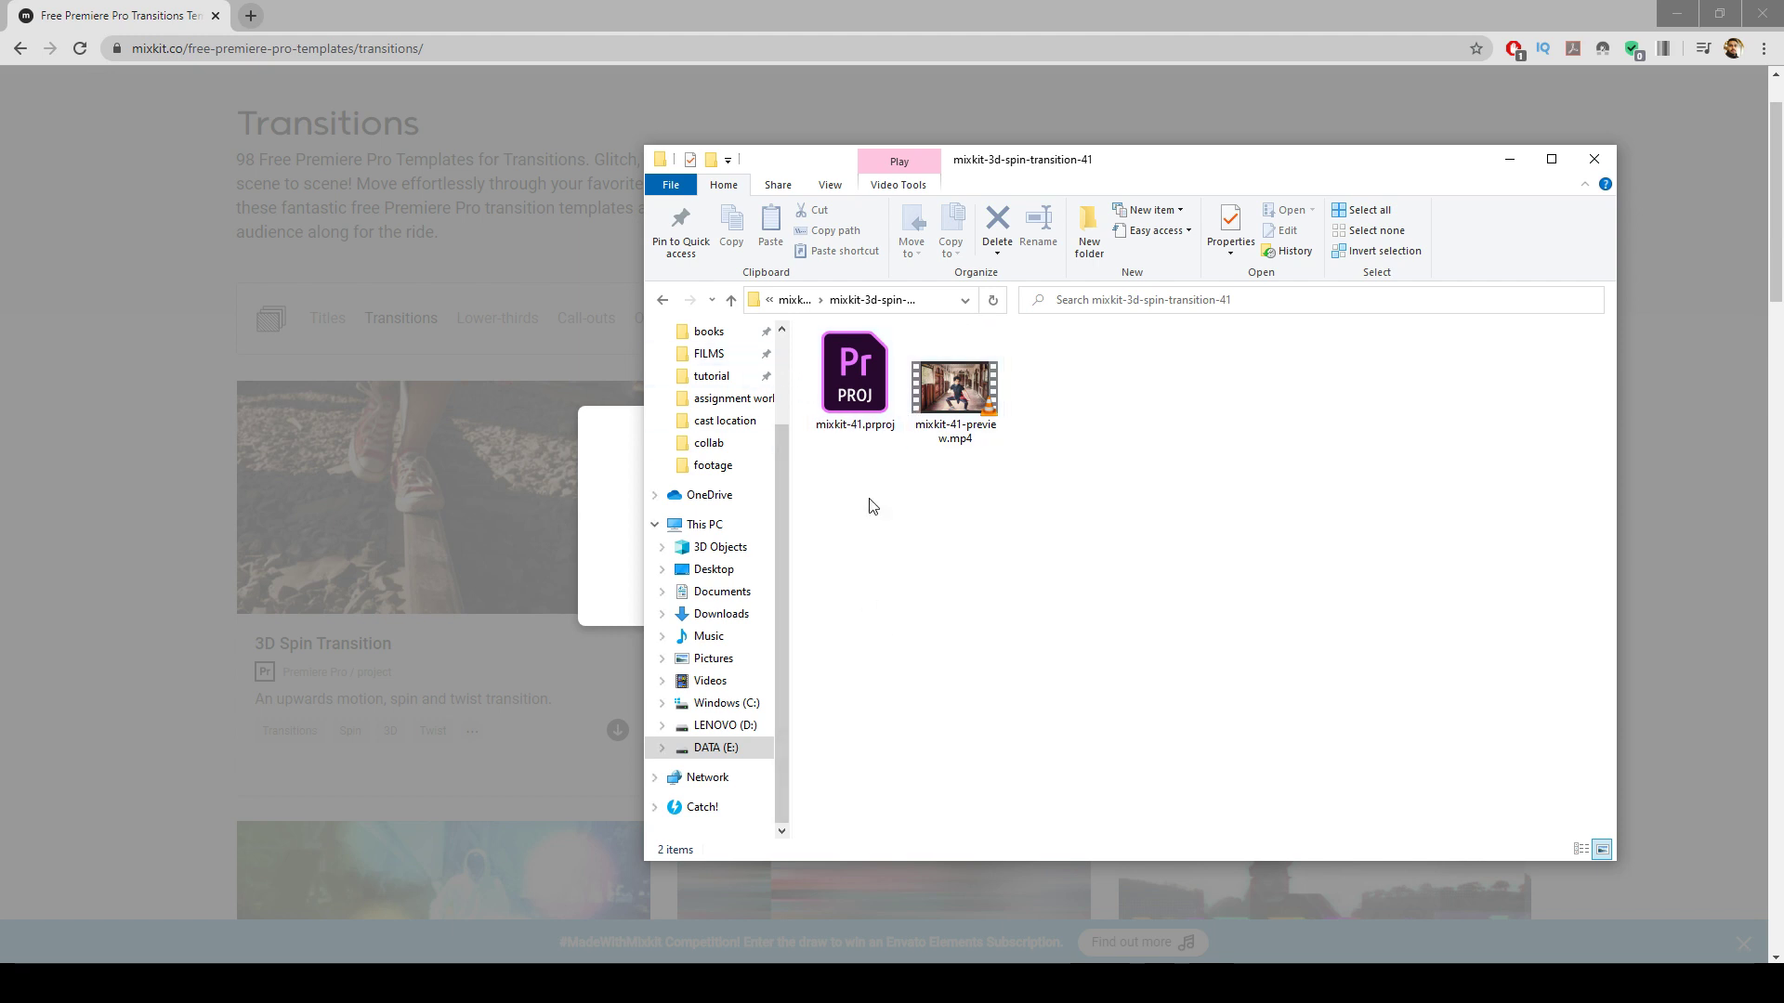
- Switch to Premiere Pro and move the car sequence playhead to 00:00:25:07
mouse_move(980, 980)
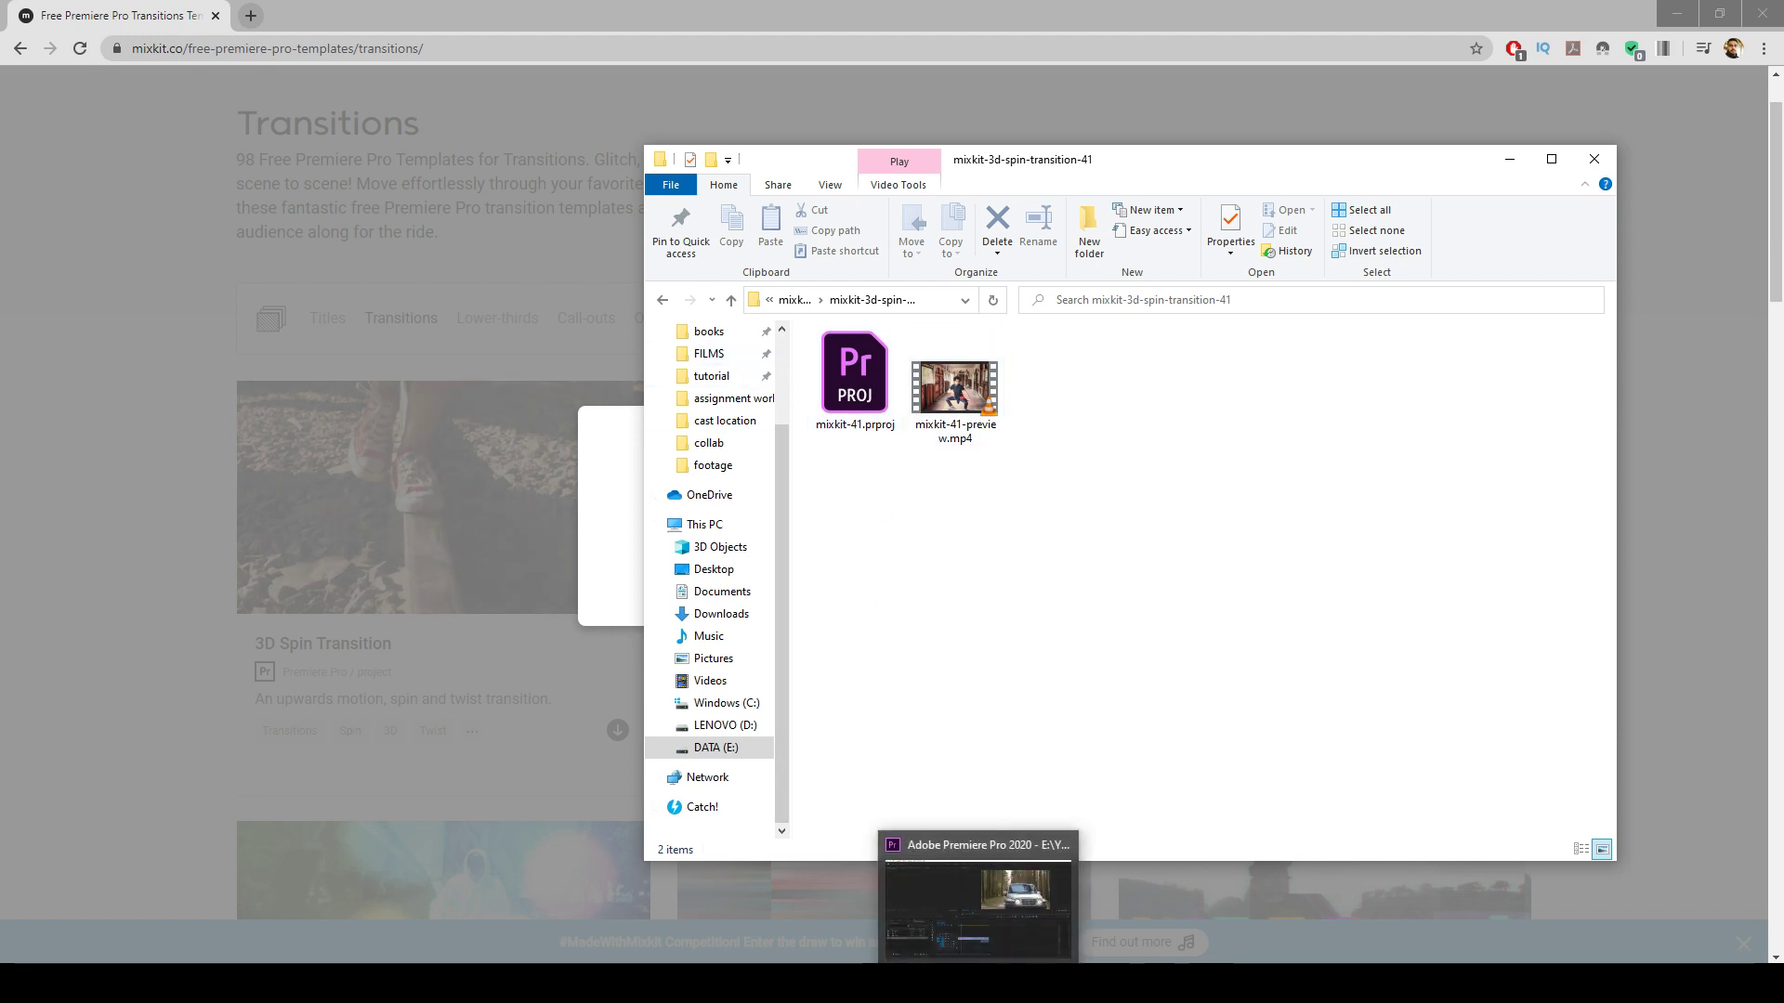
left_click(985, 897)
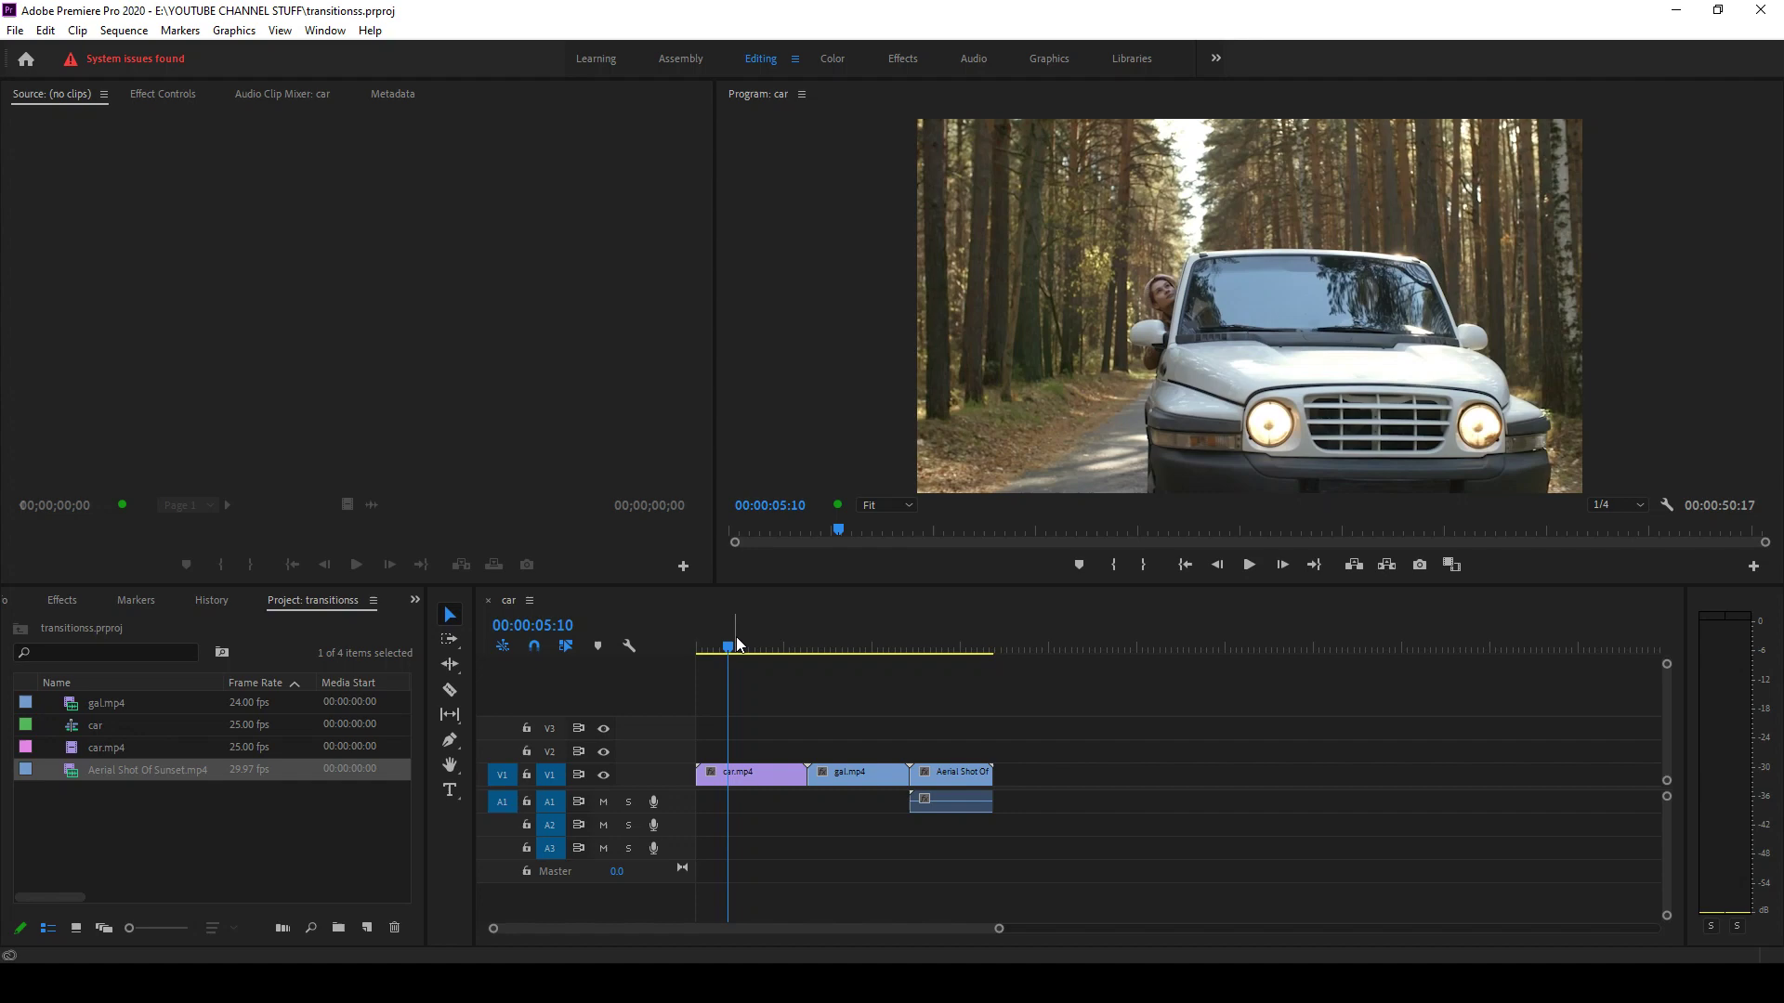
left_click_drag(728, 647, 844, 650)
- Import mixkit-41.prproj from mixkit transitions > mixkit-3d-spin-transition-41, reaching the Import Project dialog
right_click(231, 823)
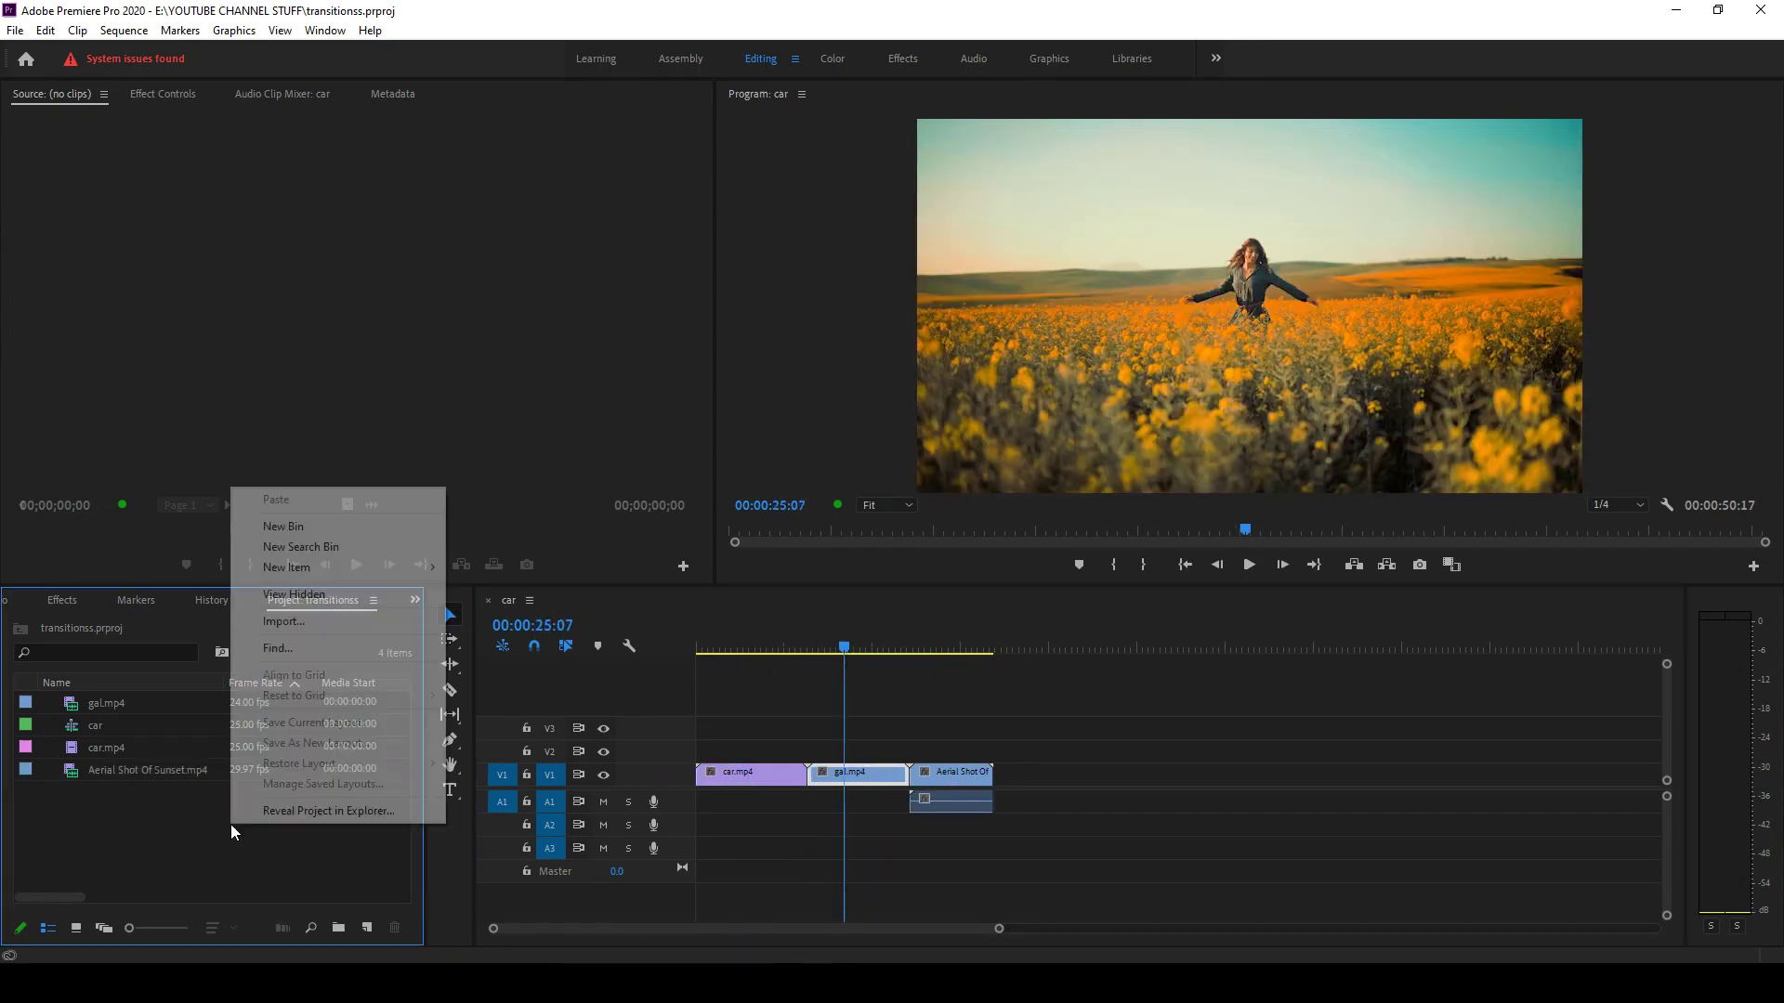
left_click(286, 623)
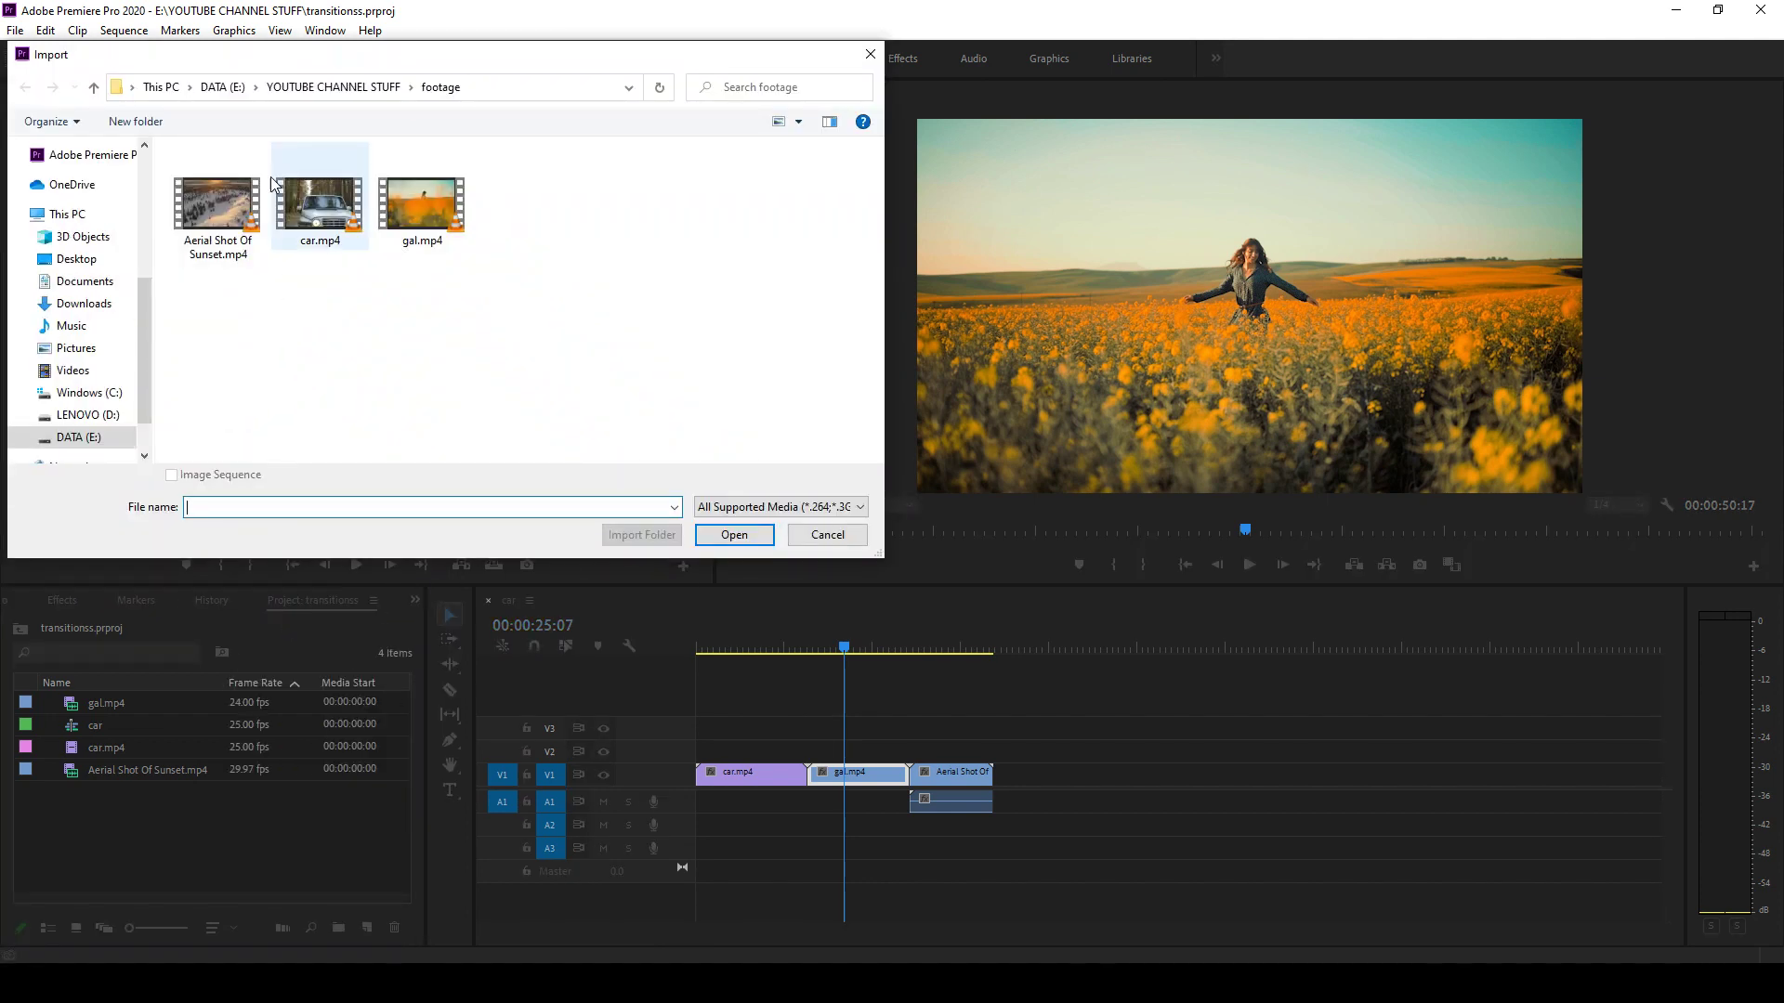
left_click(232, 93)
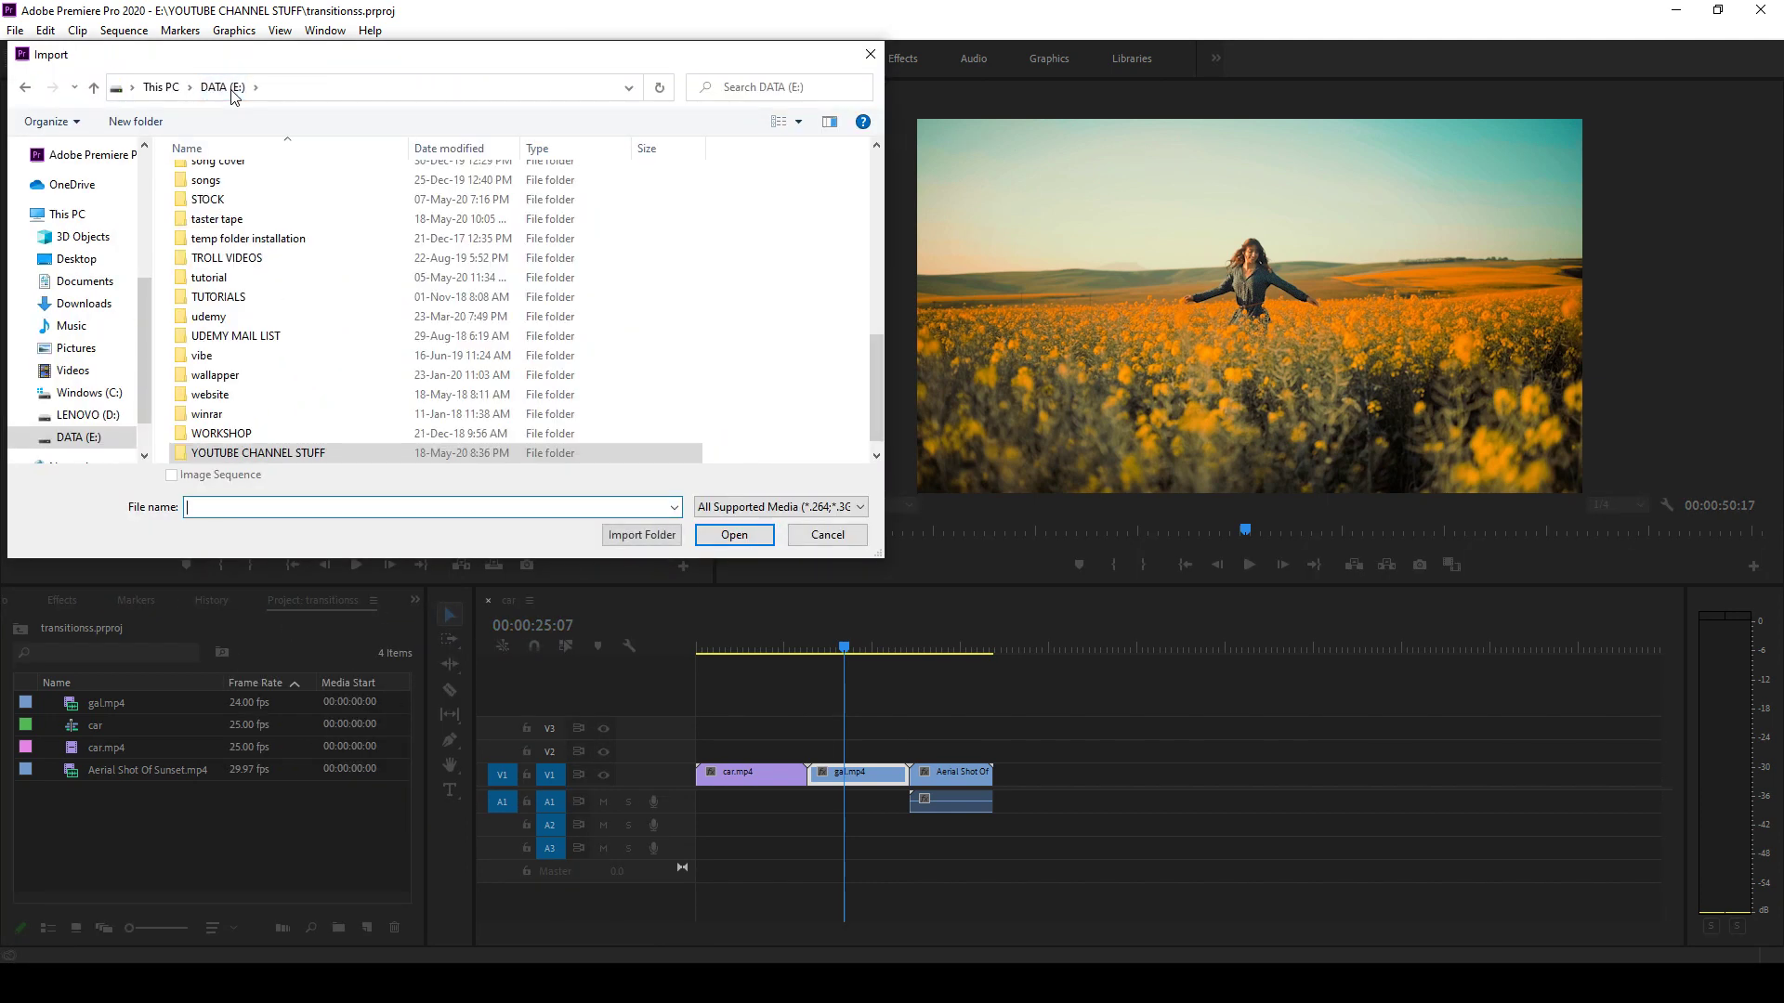
double_click(285, 454)
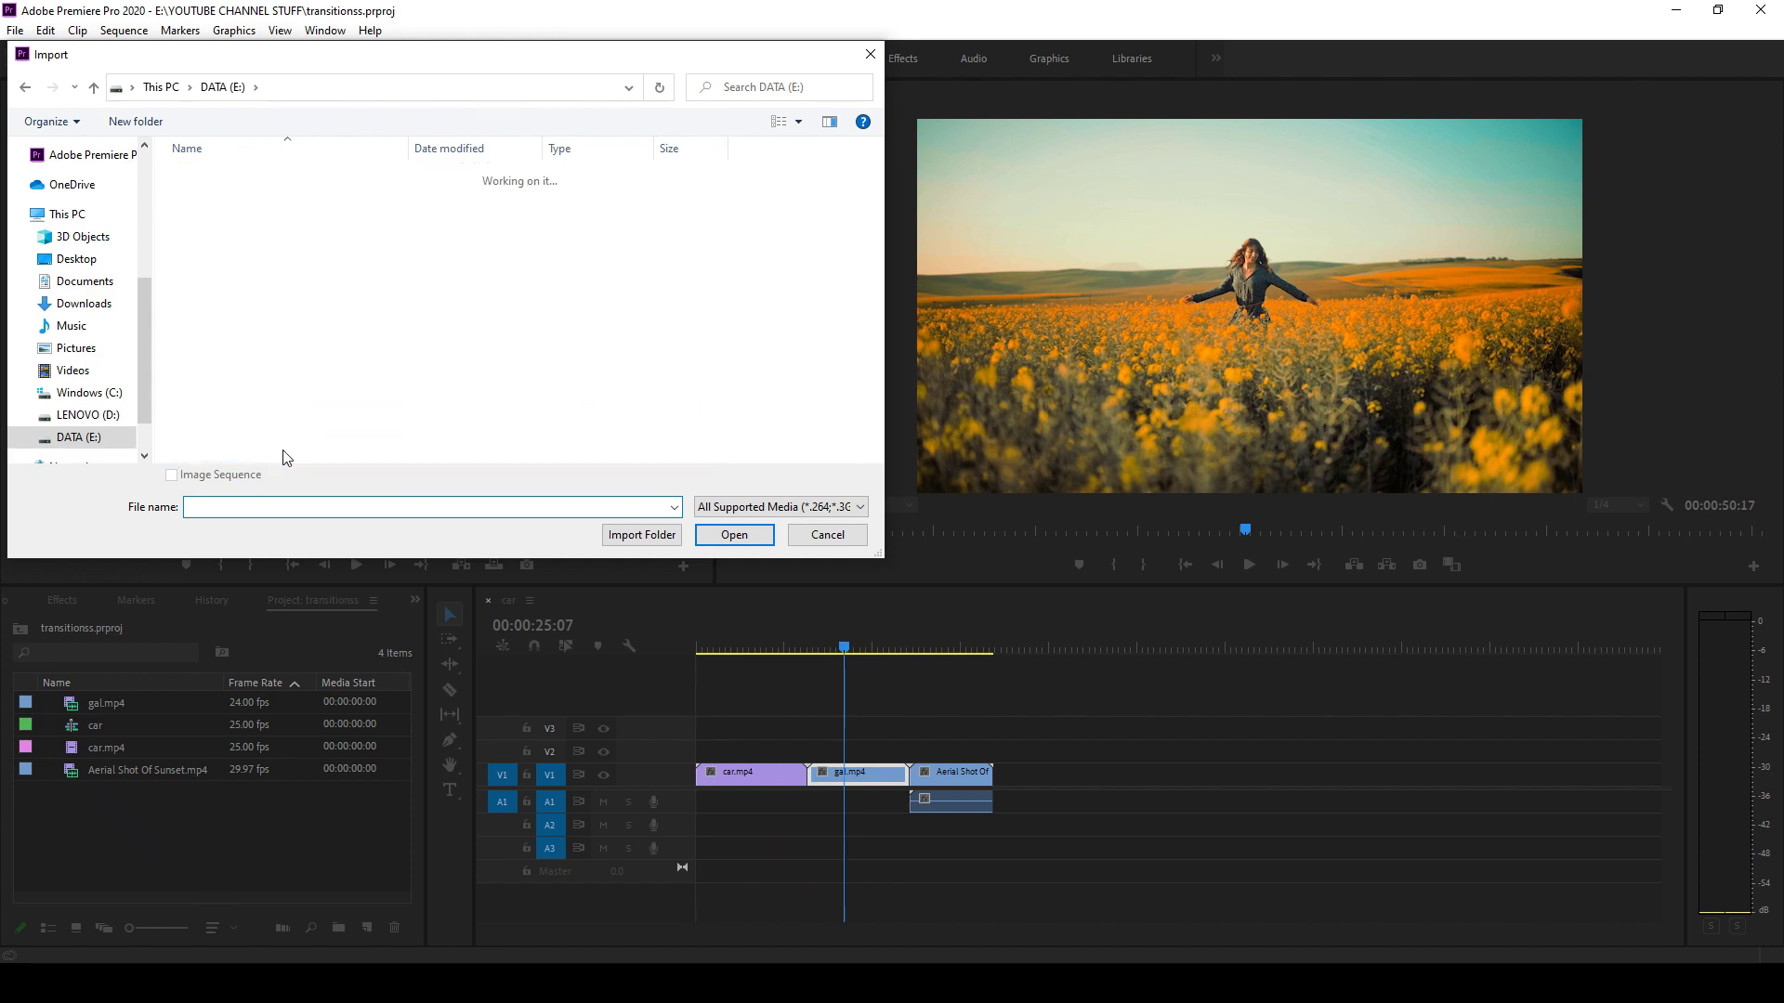
left_click(250, 219)
double_click(251, 219)
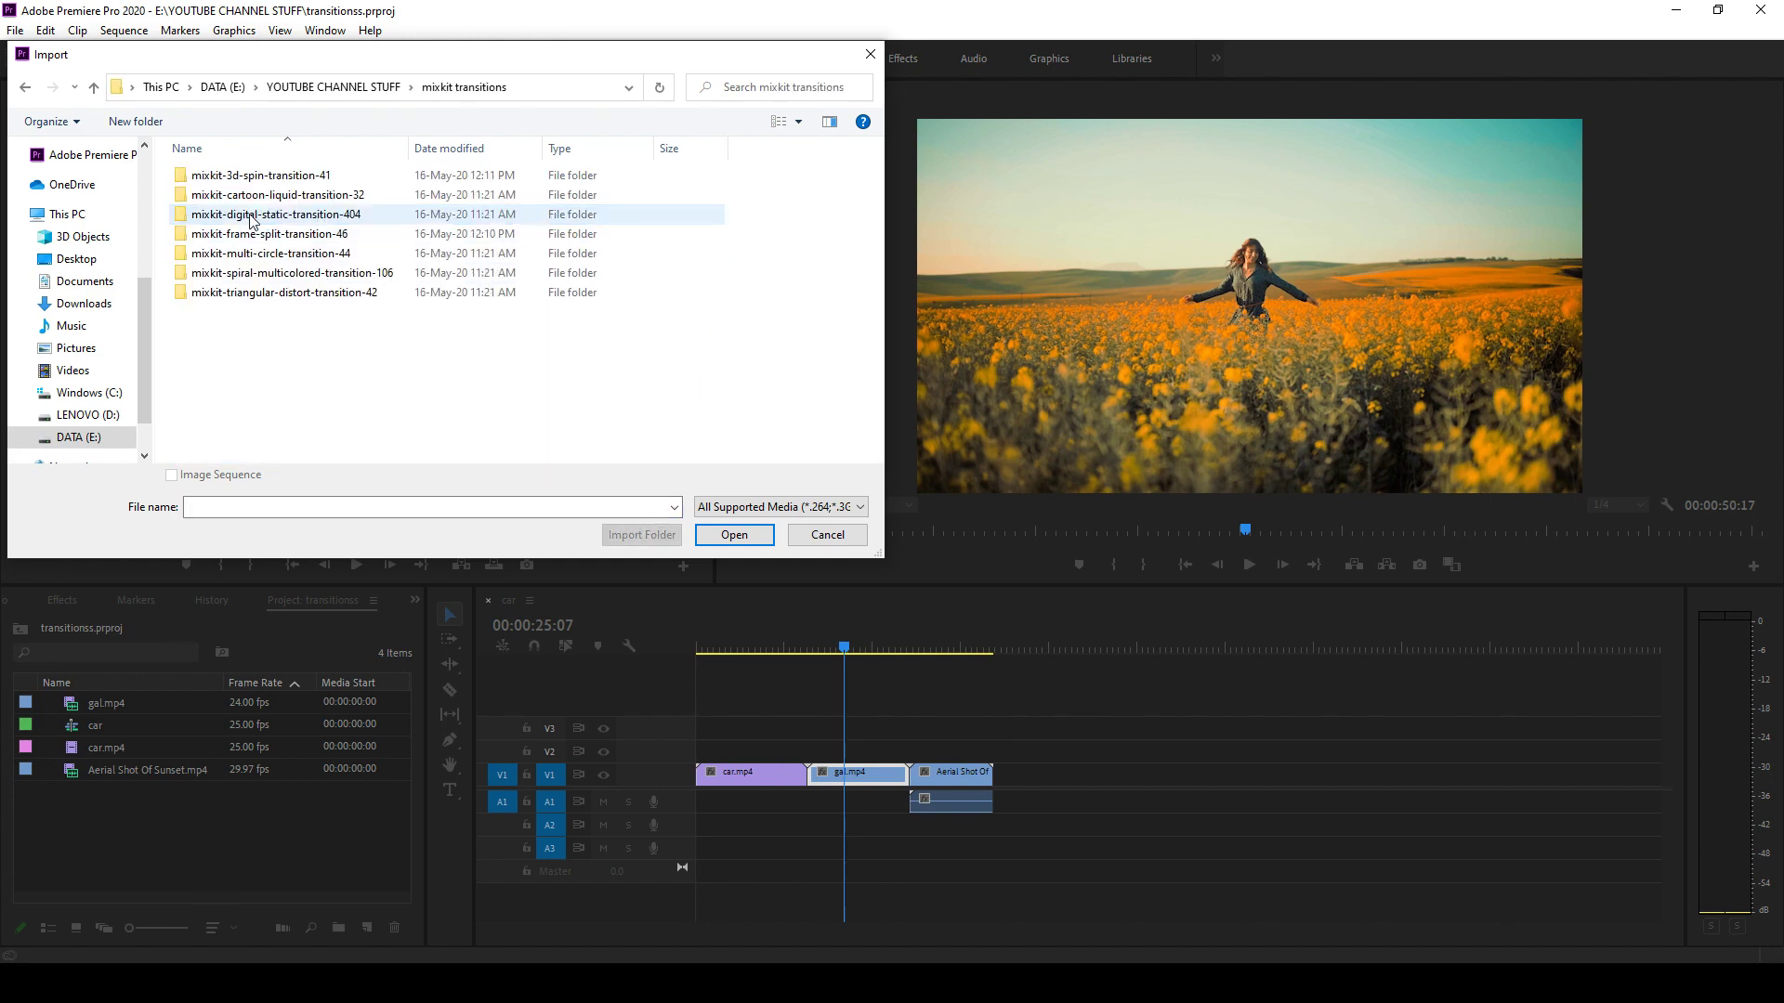
double_click(267, 181)
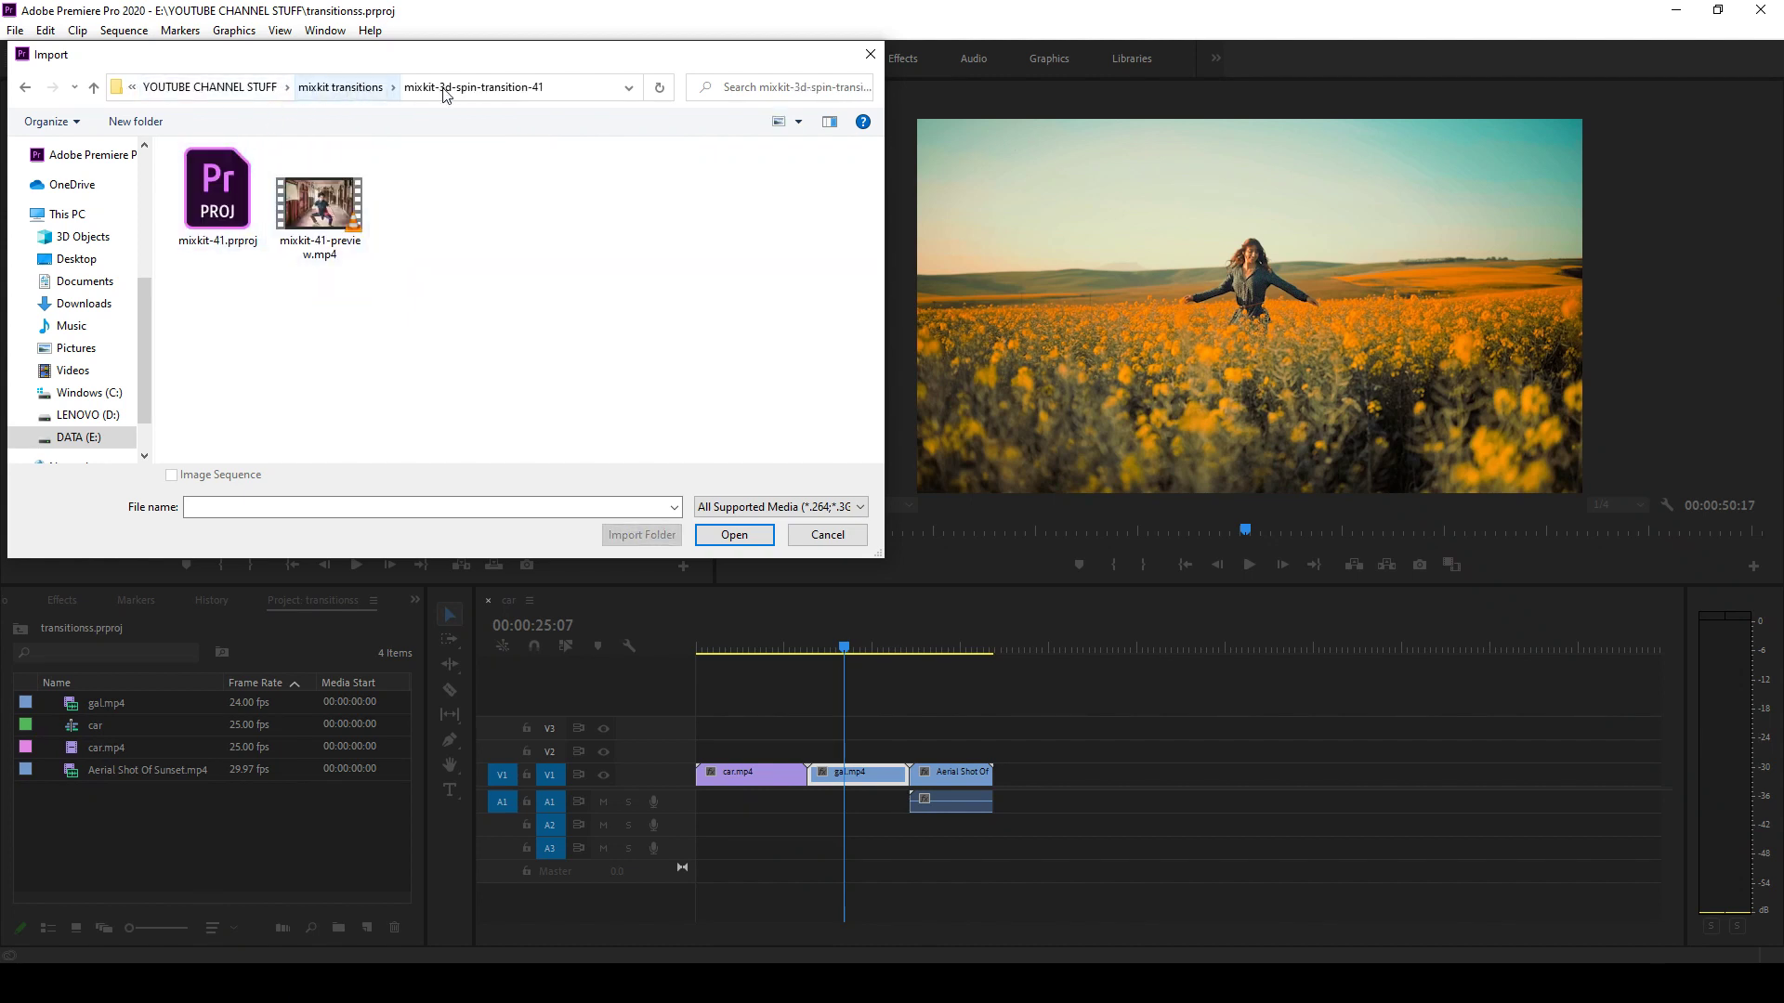
double_click(210, 217)
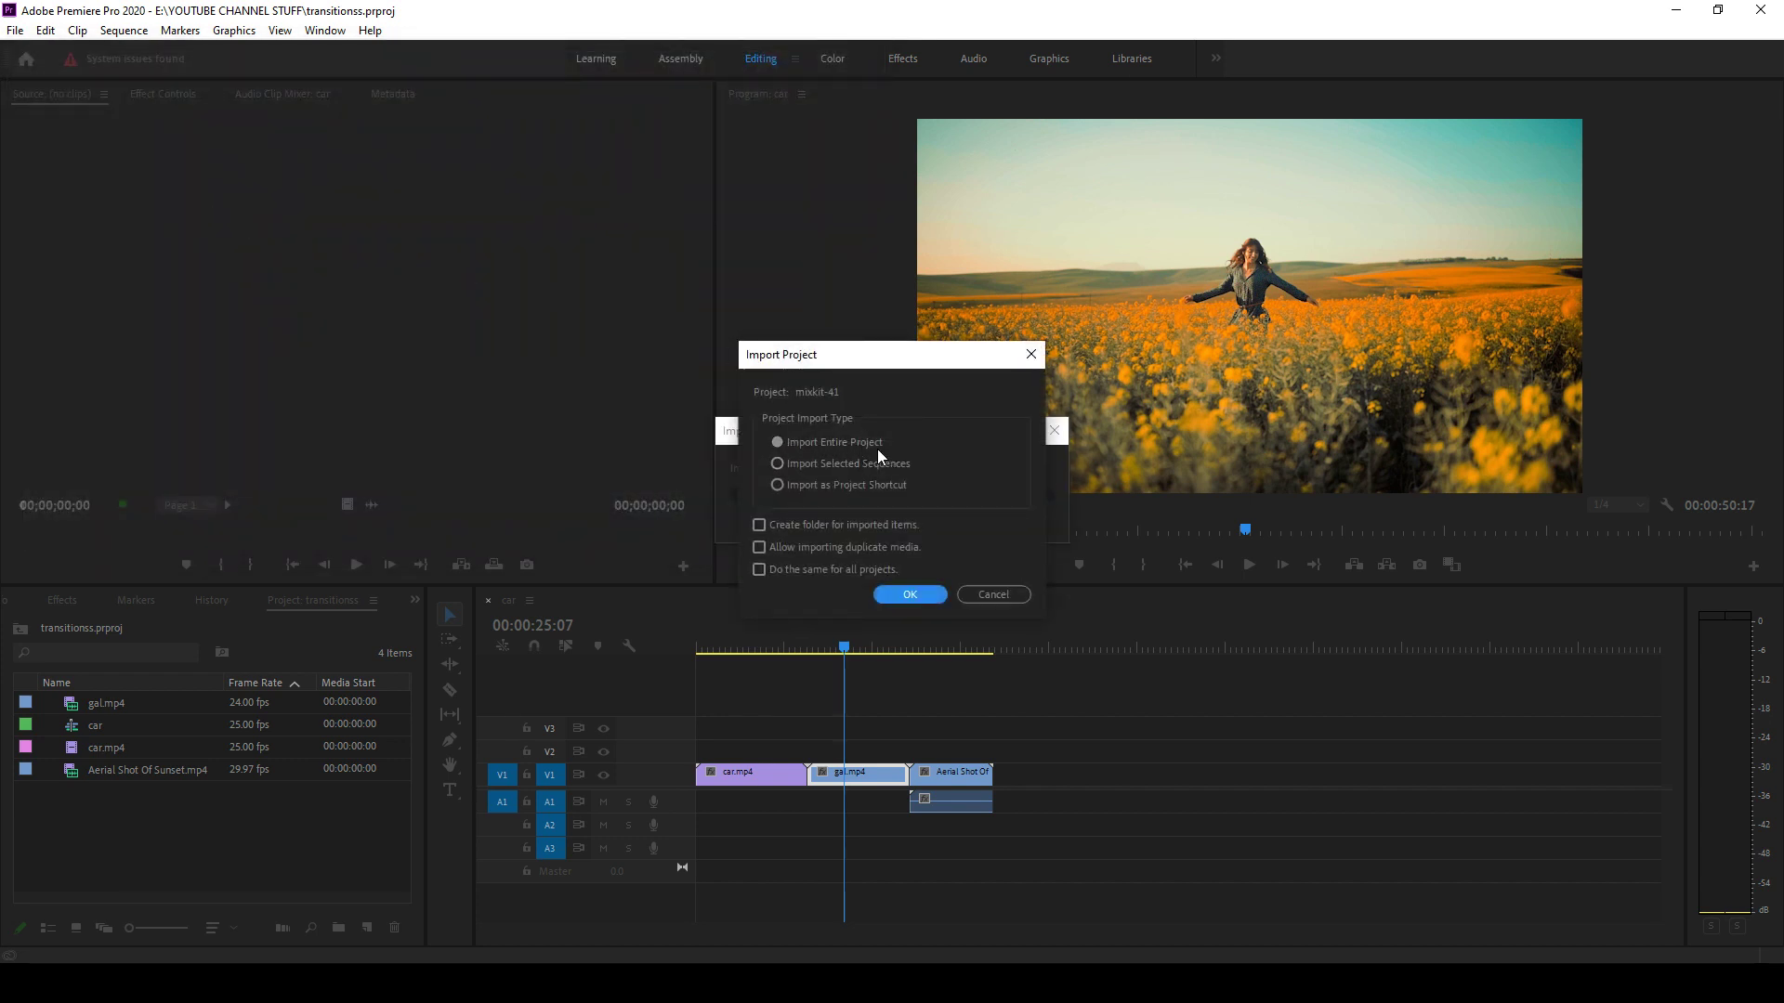
- Import the entire mixkit-41 project and relink 3D Spin Transition.mp4 to mixkit-41-preview.mp4
left_click(906, 595)
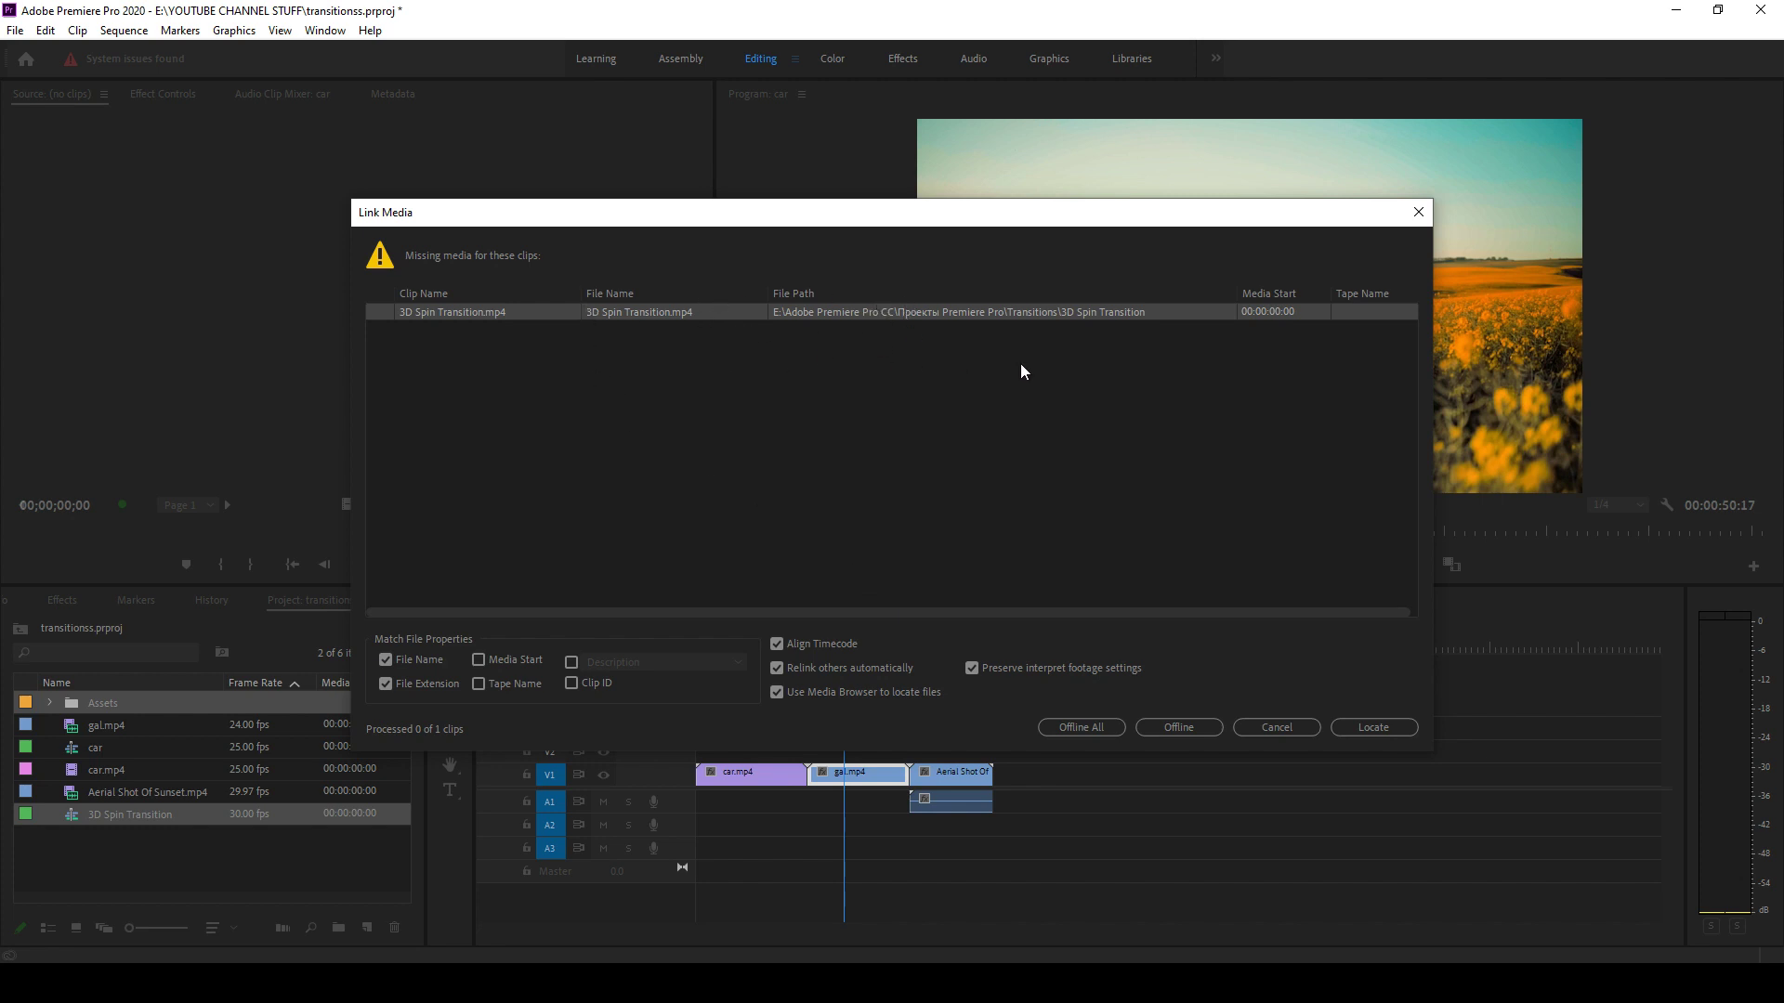
left_click(1380, 734)
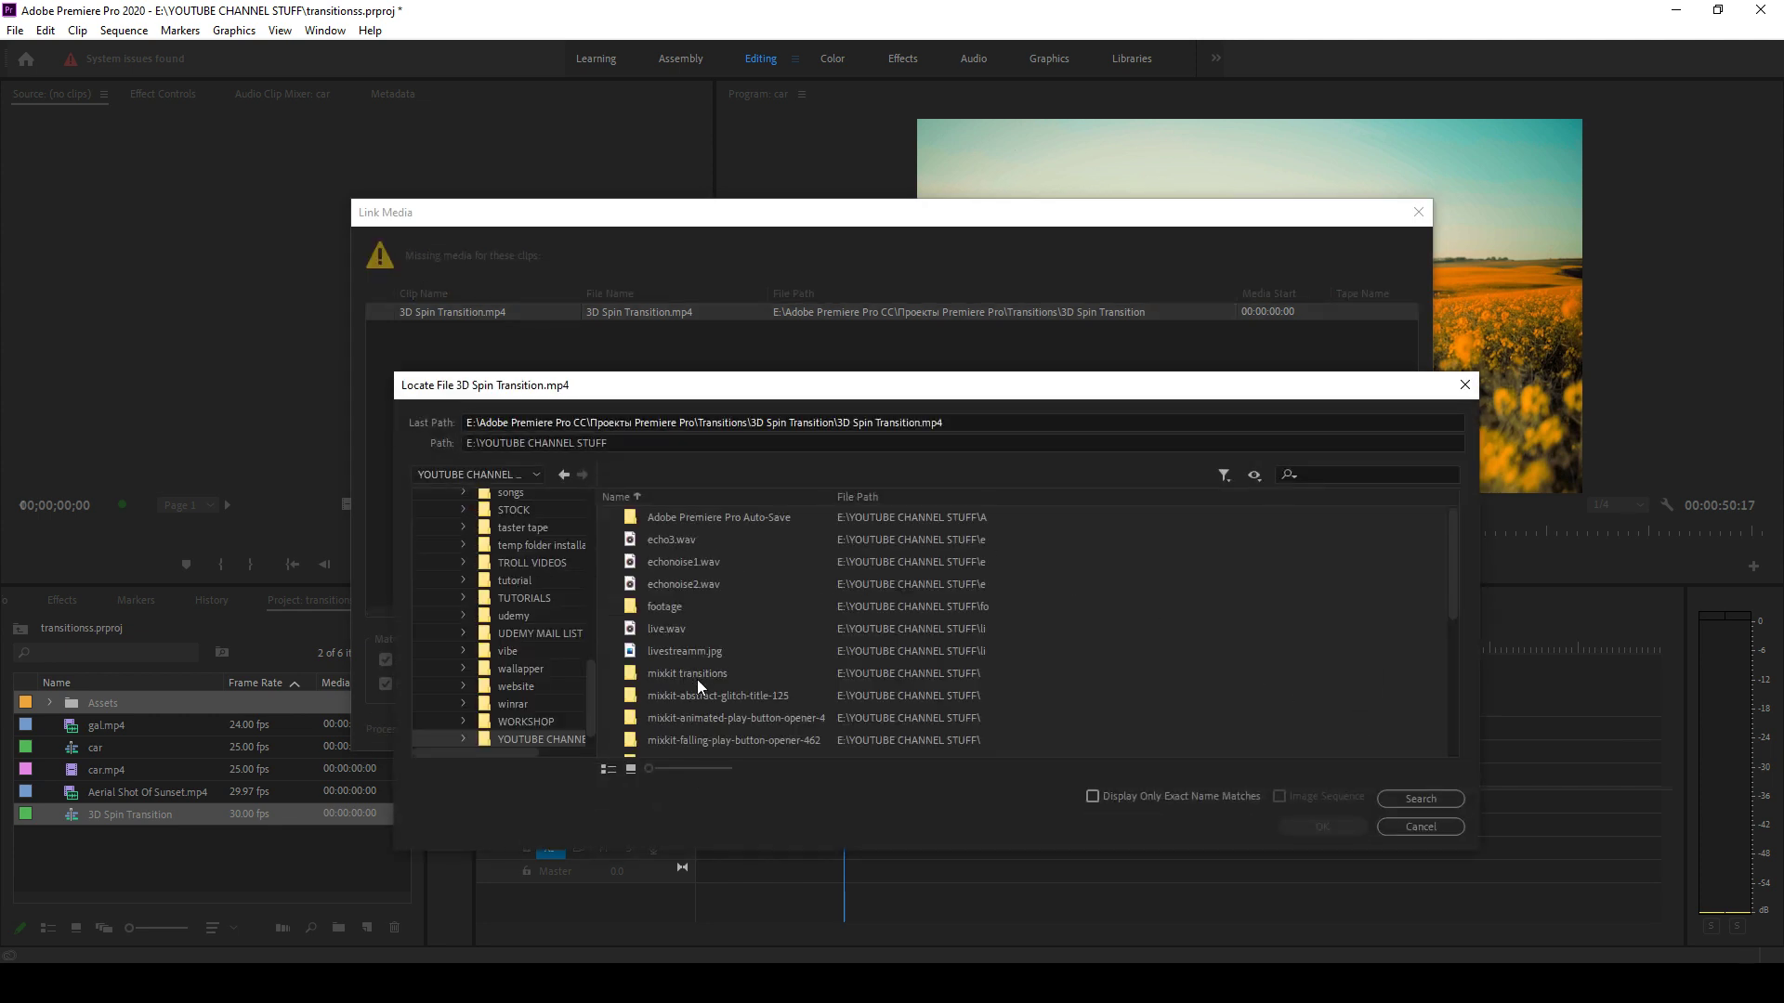
double_click(696, 676)
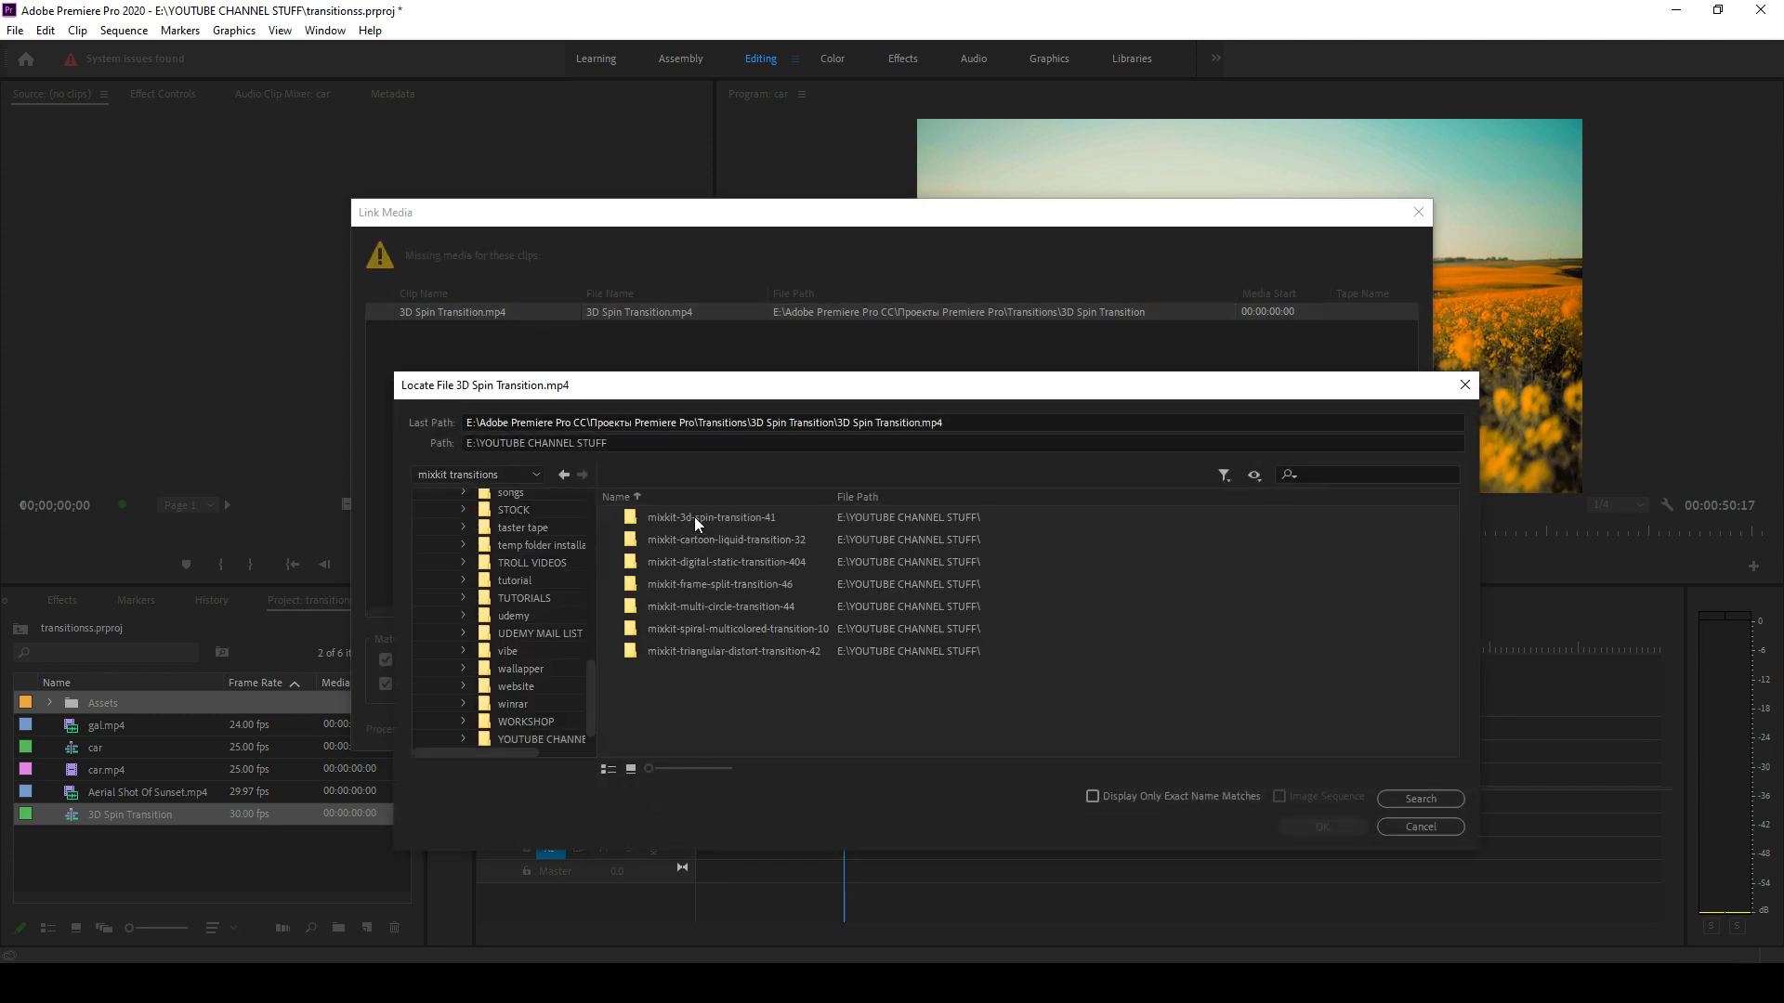
double_click(697, 519)
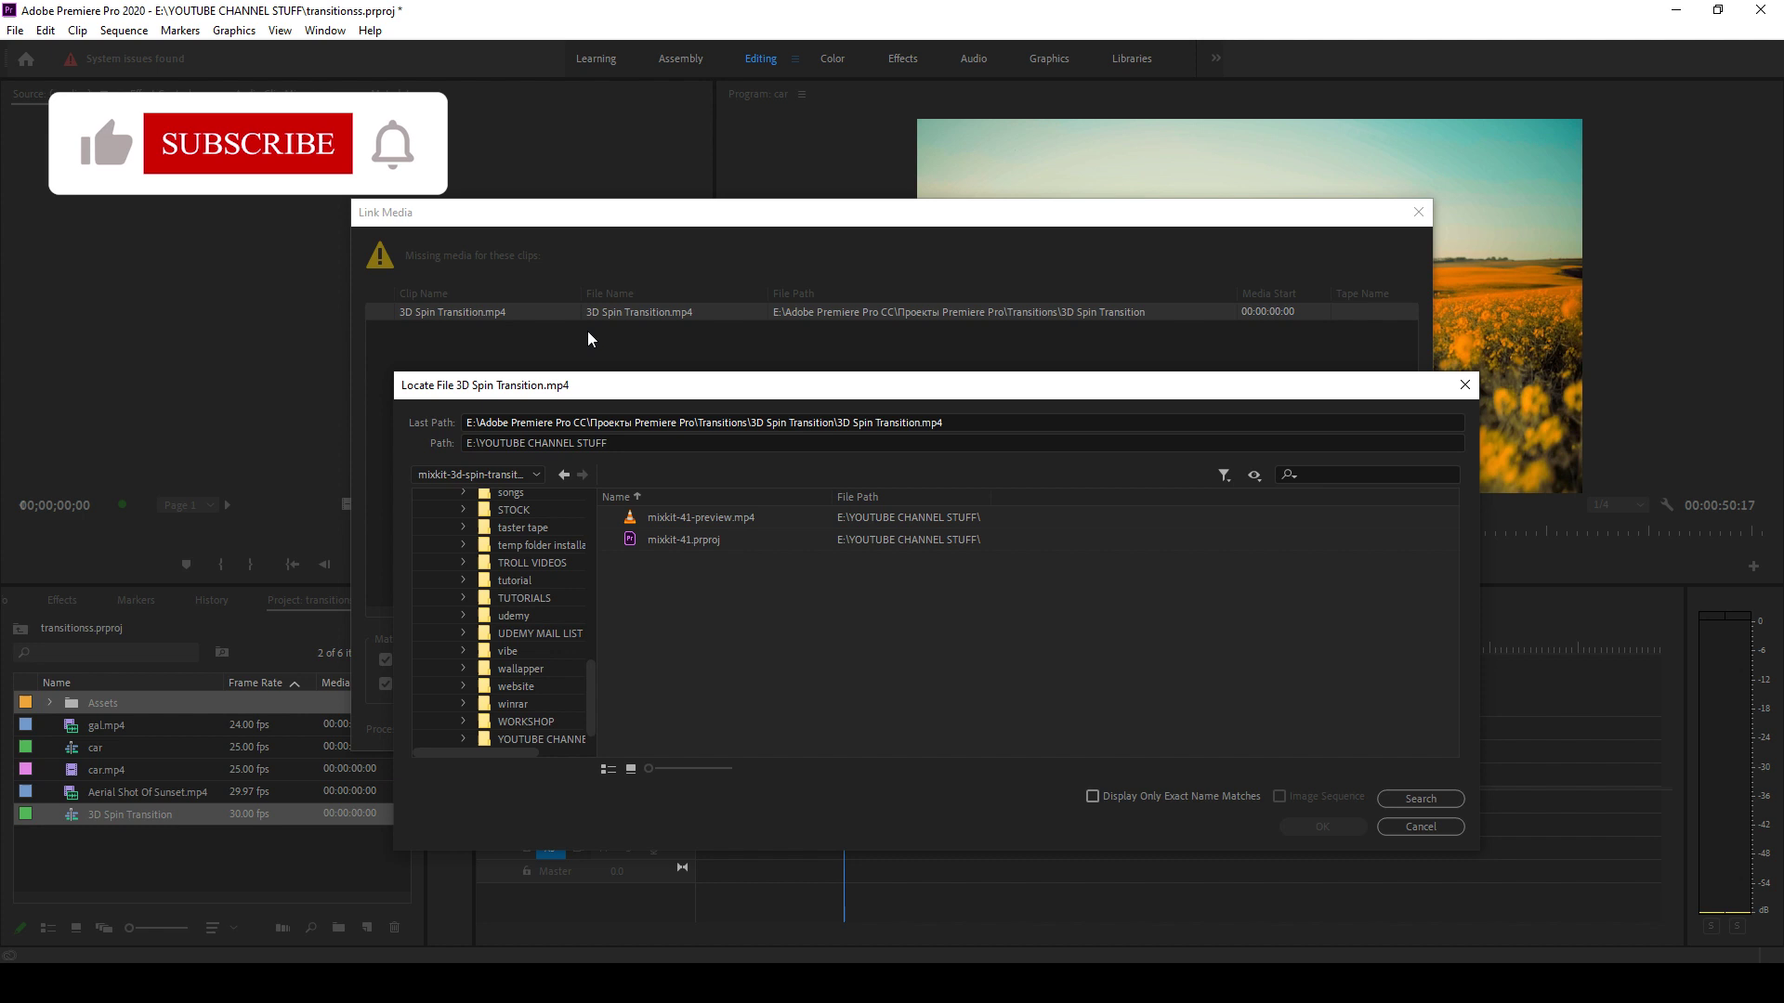
double_click(681, 517)
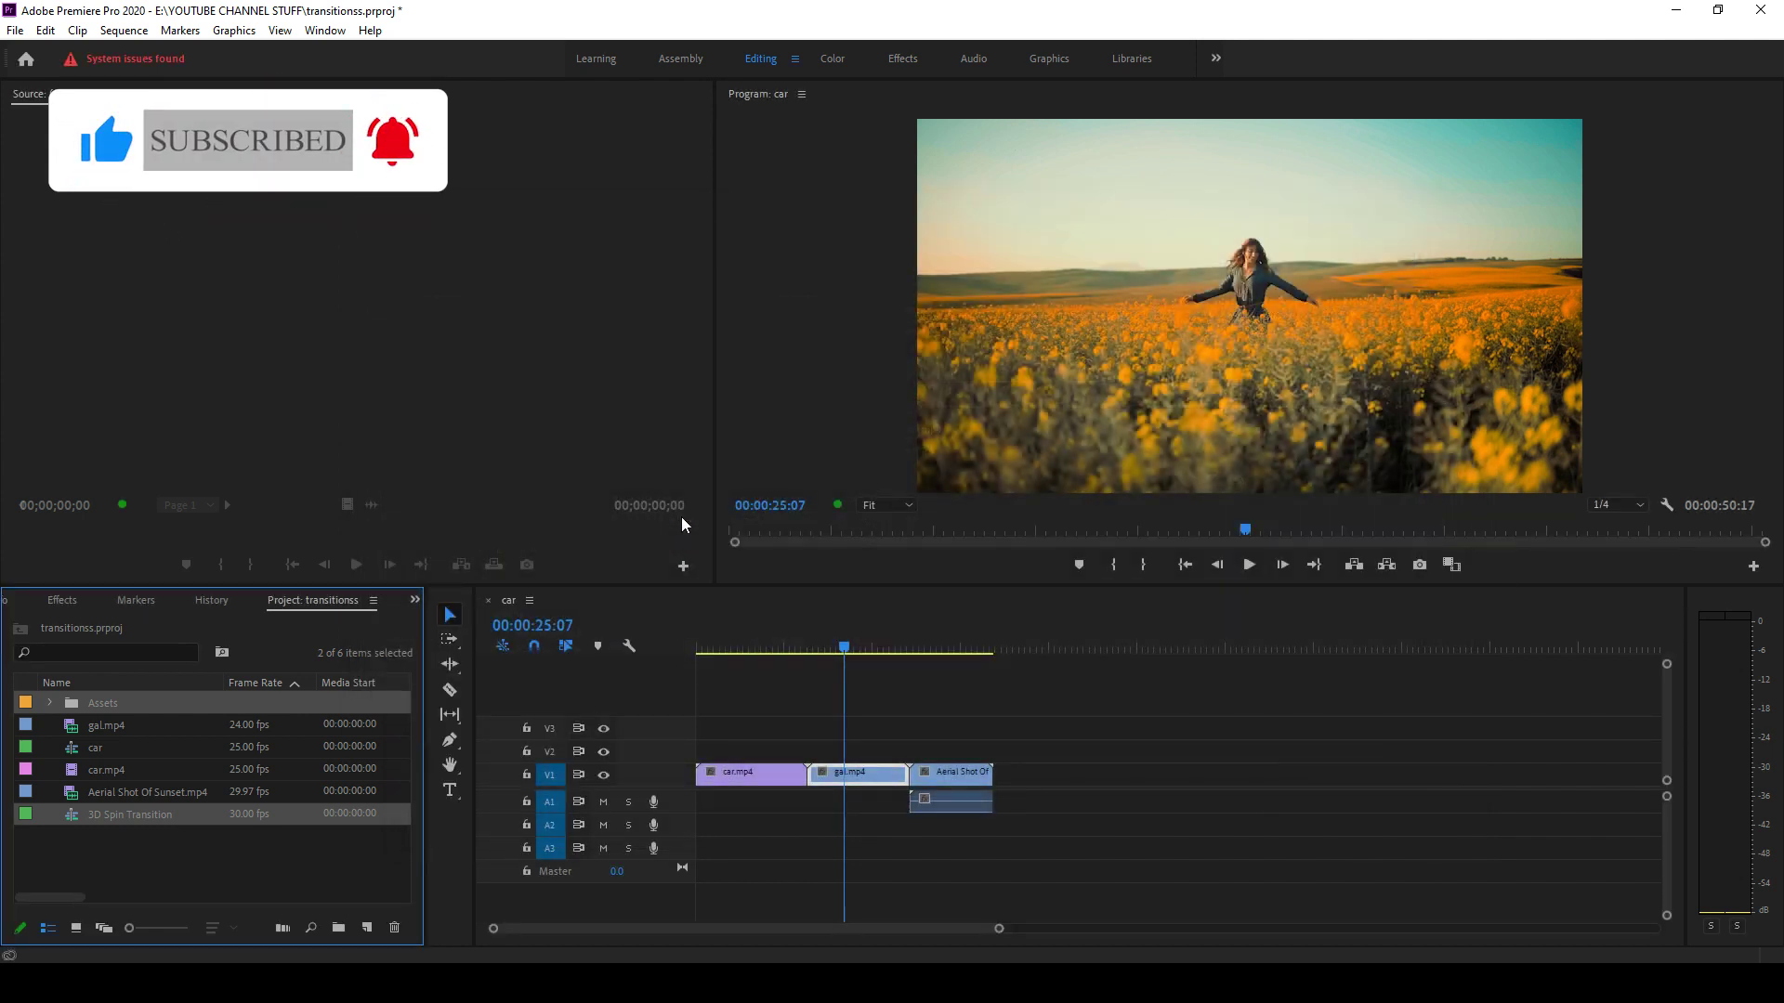
left_click(49, 702)
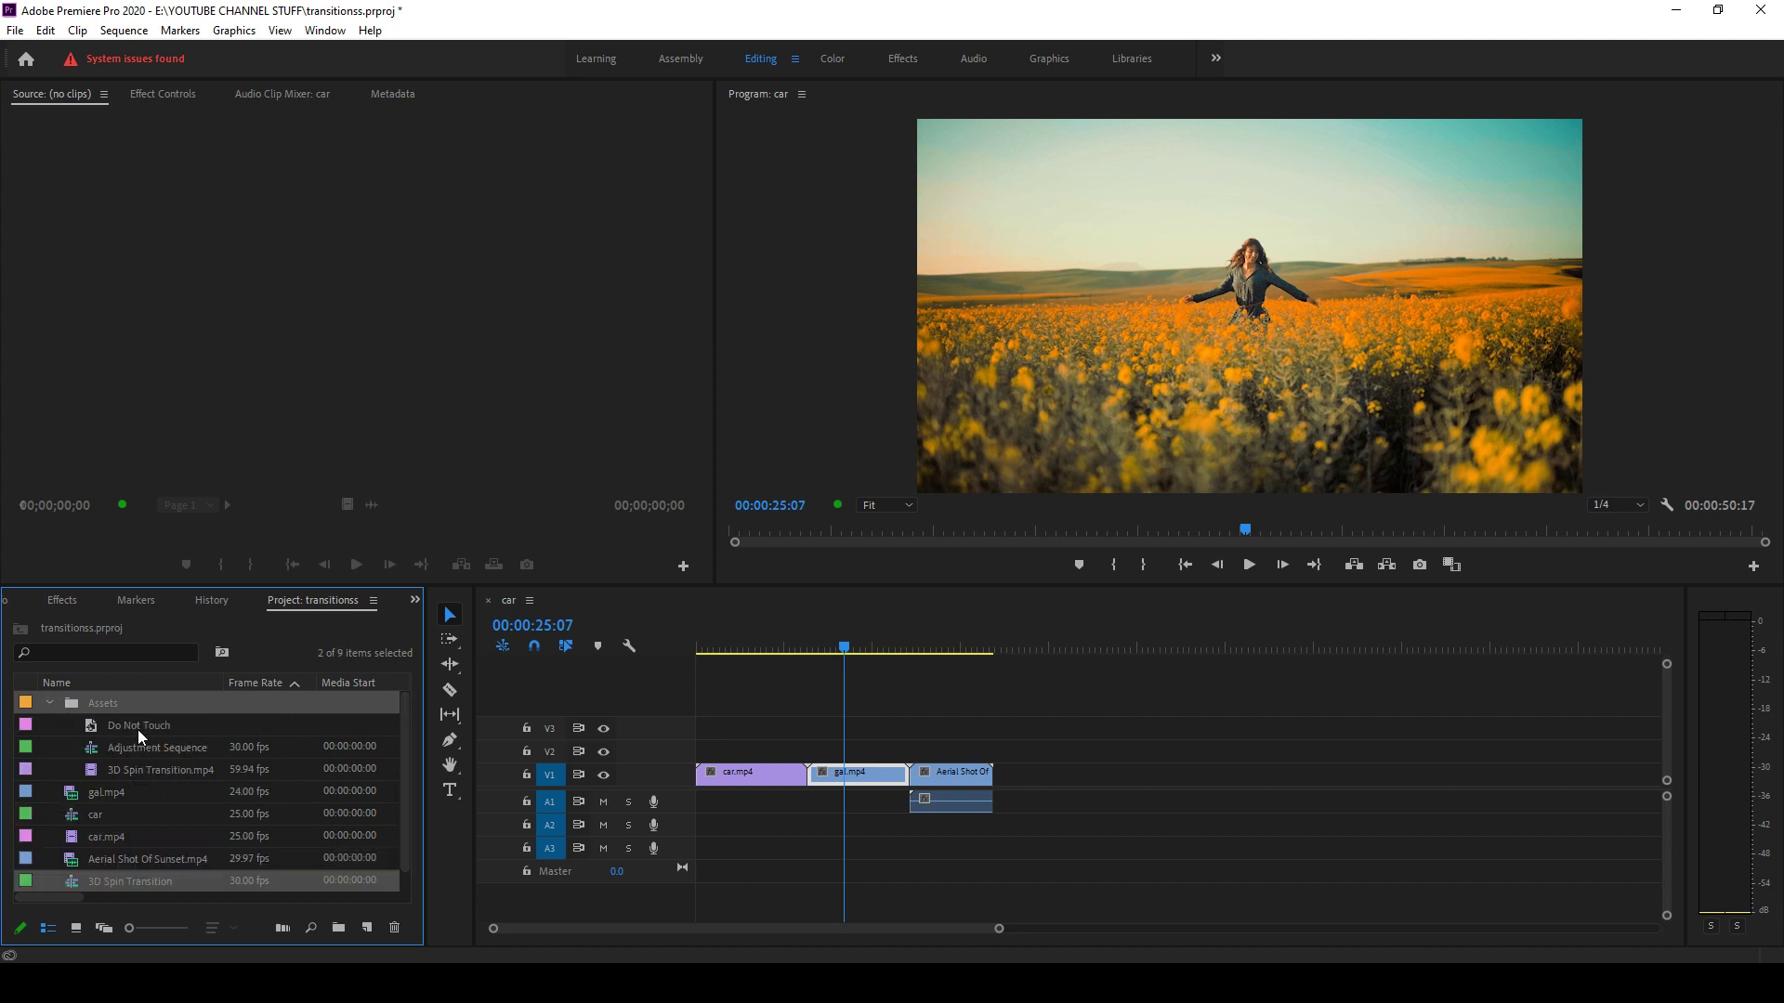
left_click(50, 699)
left_click(50, 703)
left_click(48, 703)
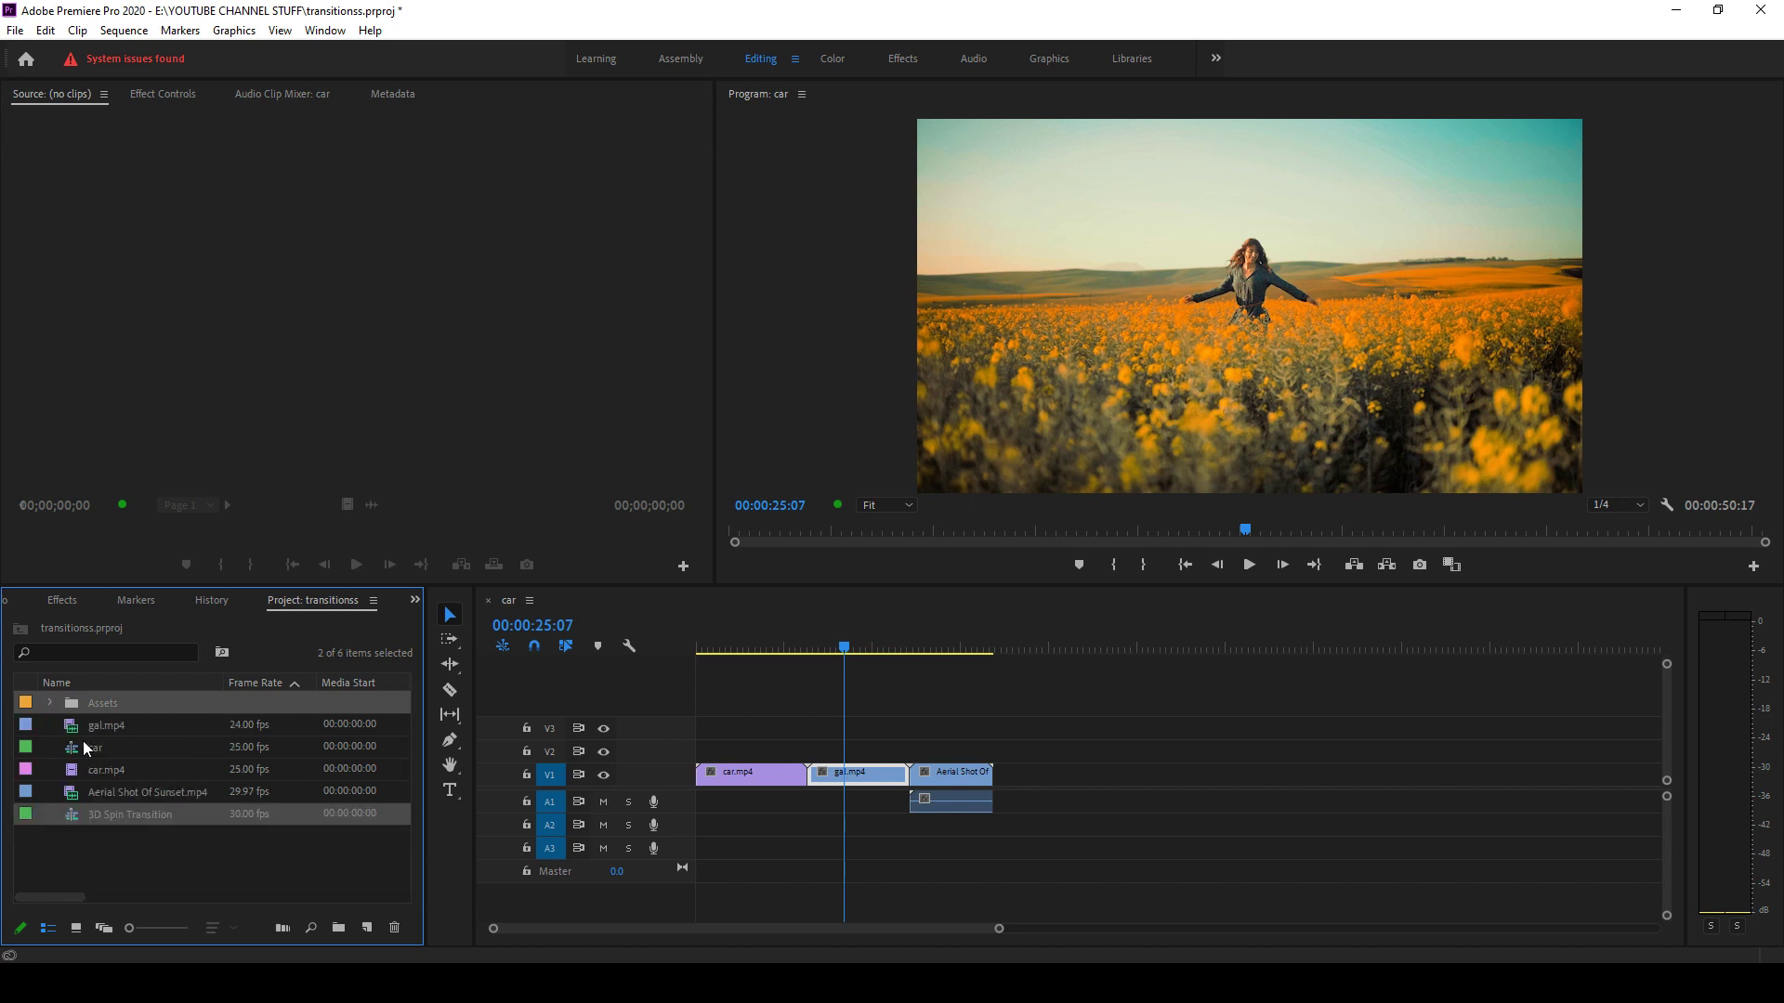
- Copy the four V2–V5 layers from the 3D Spin Transition sequence, then return to the car sequence
double_click(74, 812)
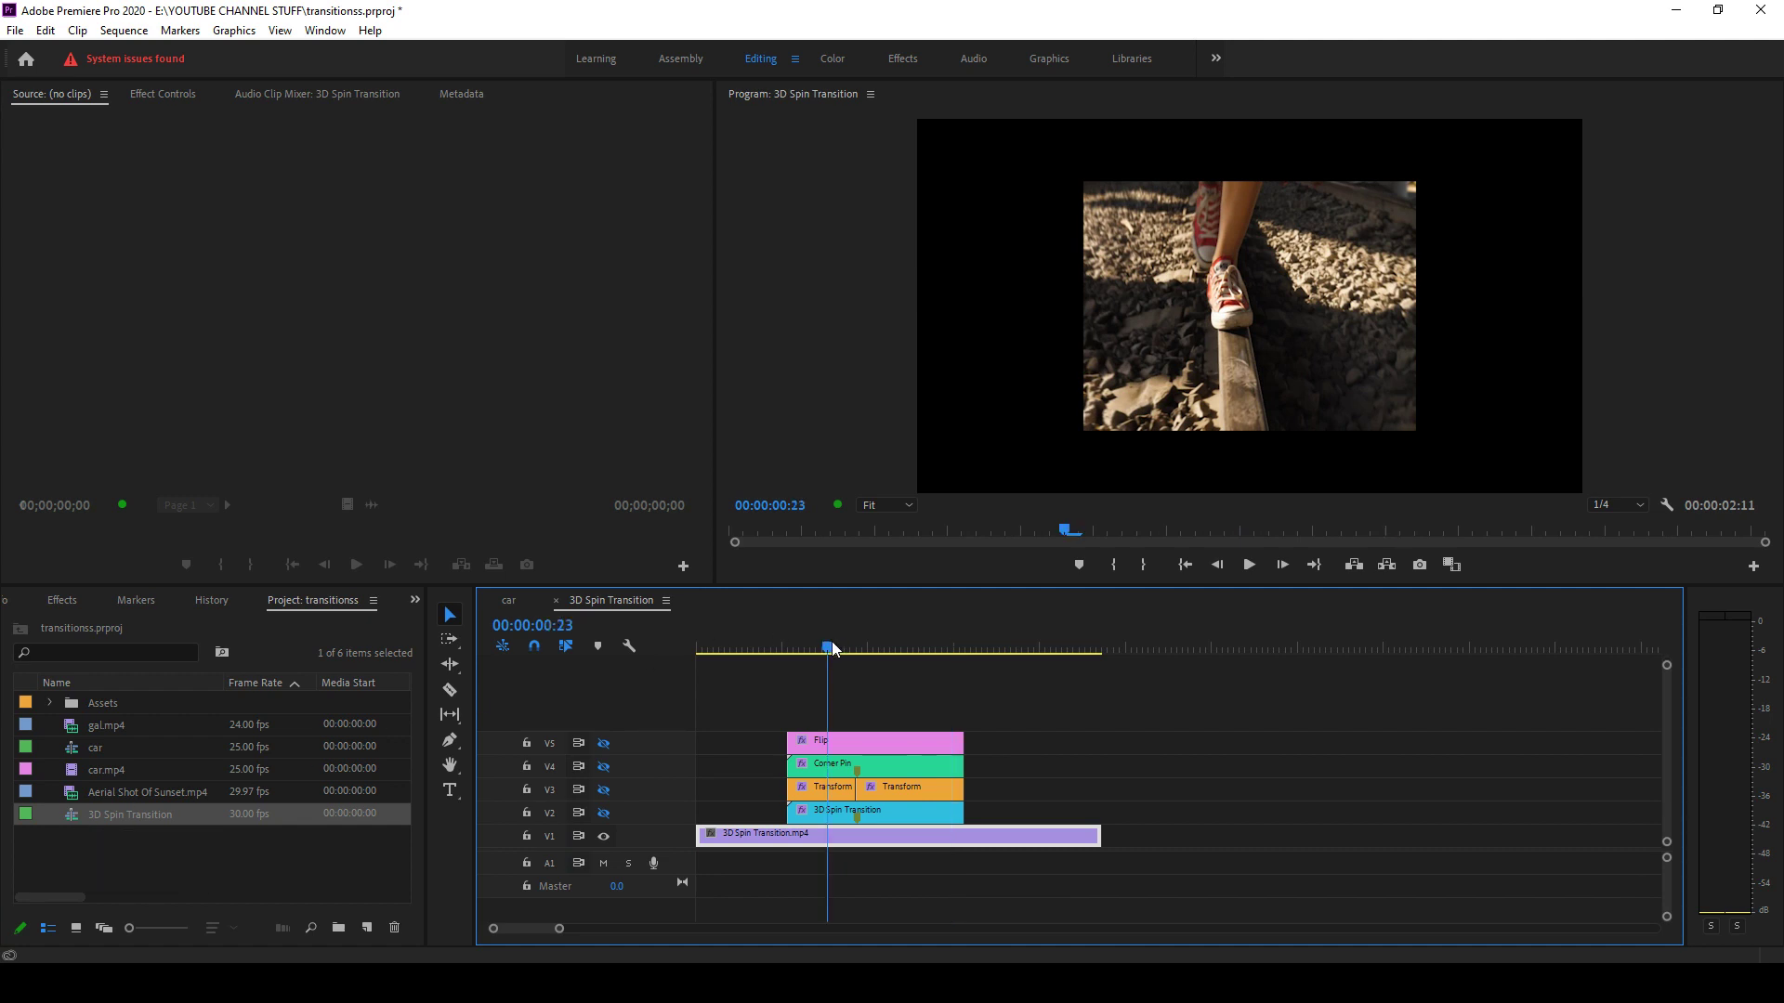
left_click_drag(829, 647, 749, 672)
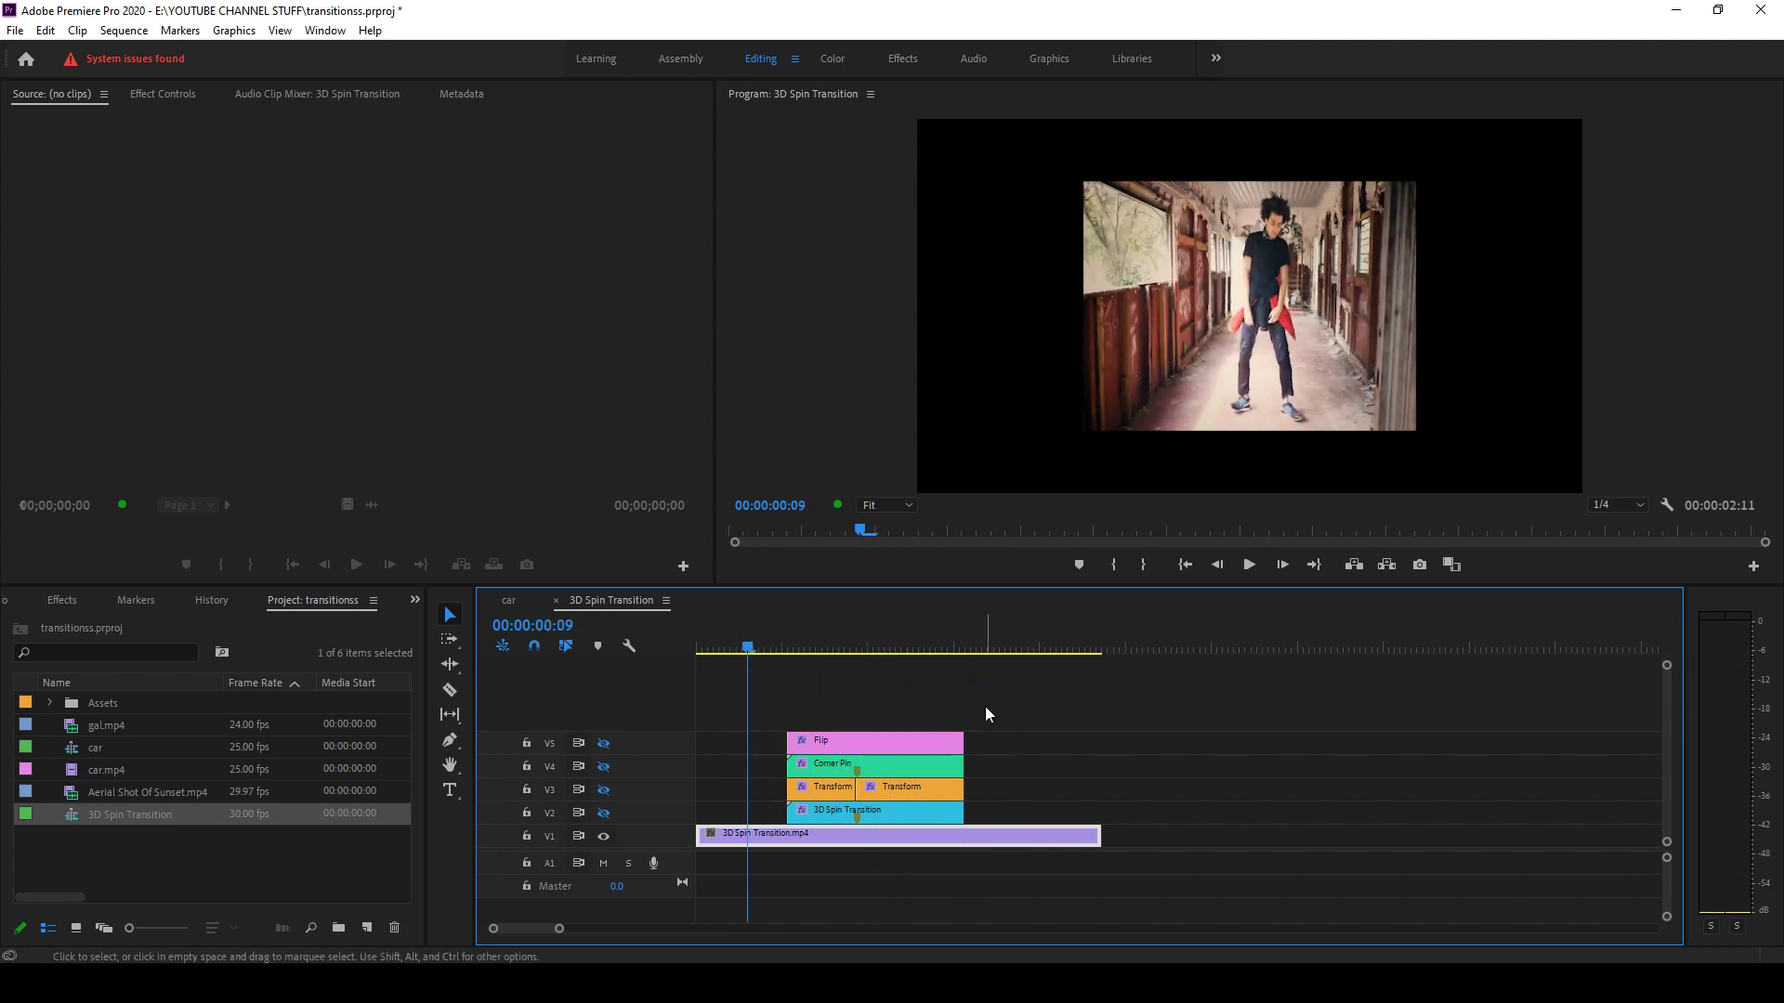
left_click_drag(985, 706, 831, 805)
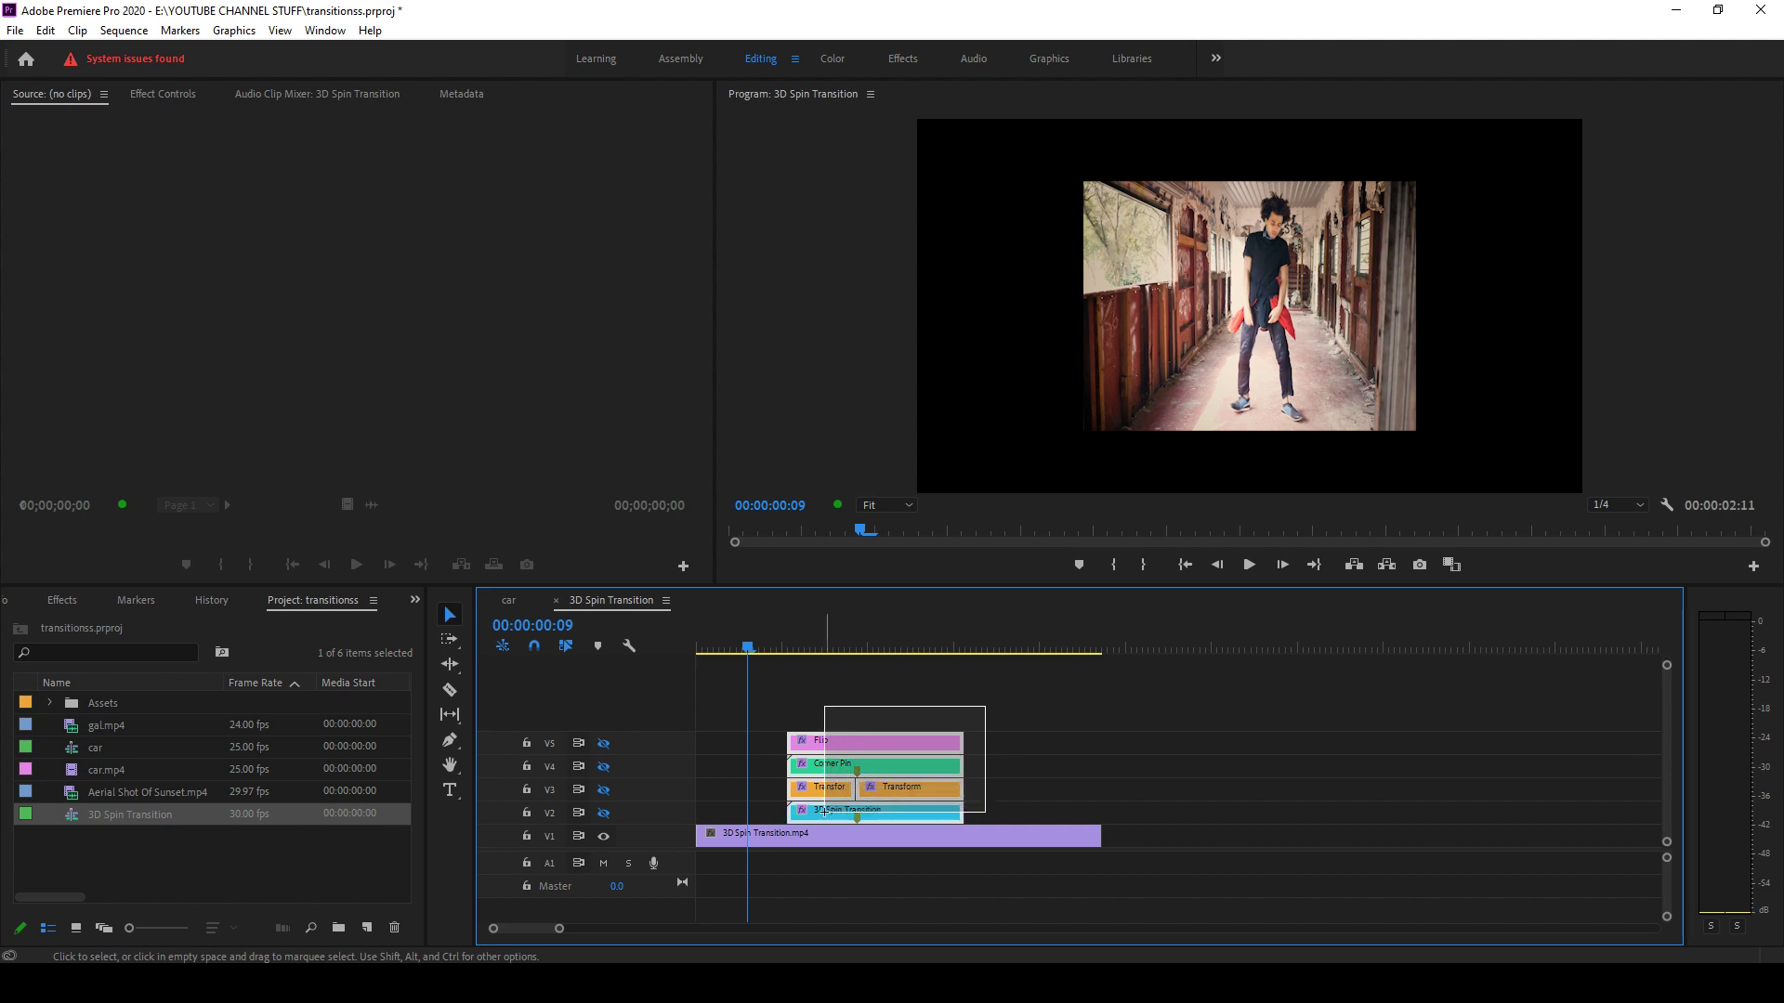
left_click_drag(824, 812, 827, 818)
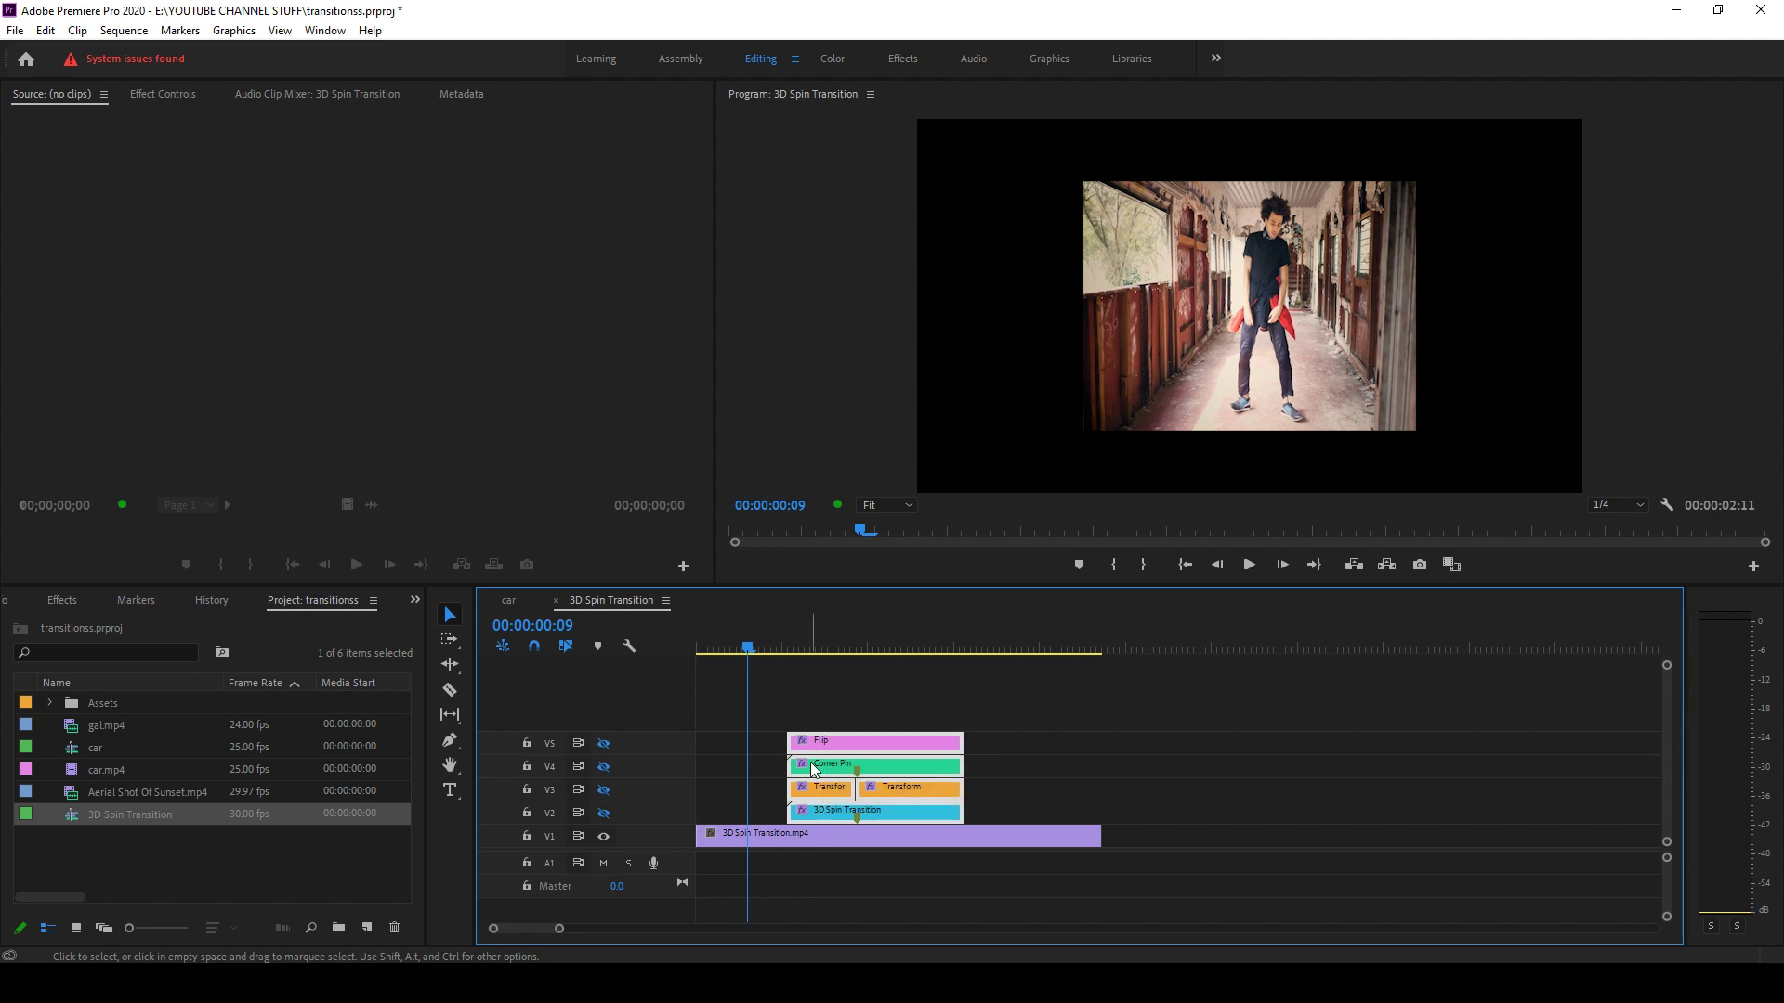
left_click(509, 600)
left_click(1014, 648)
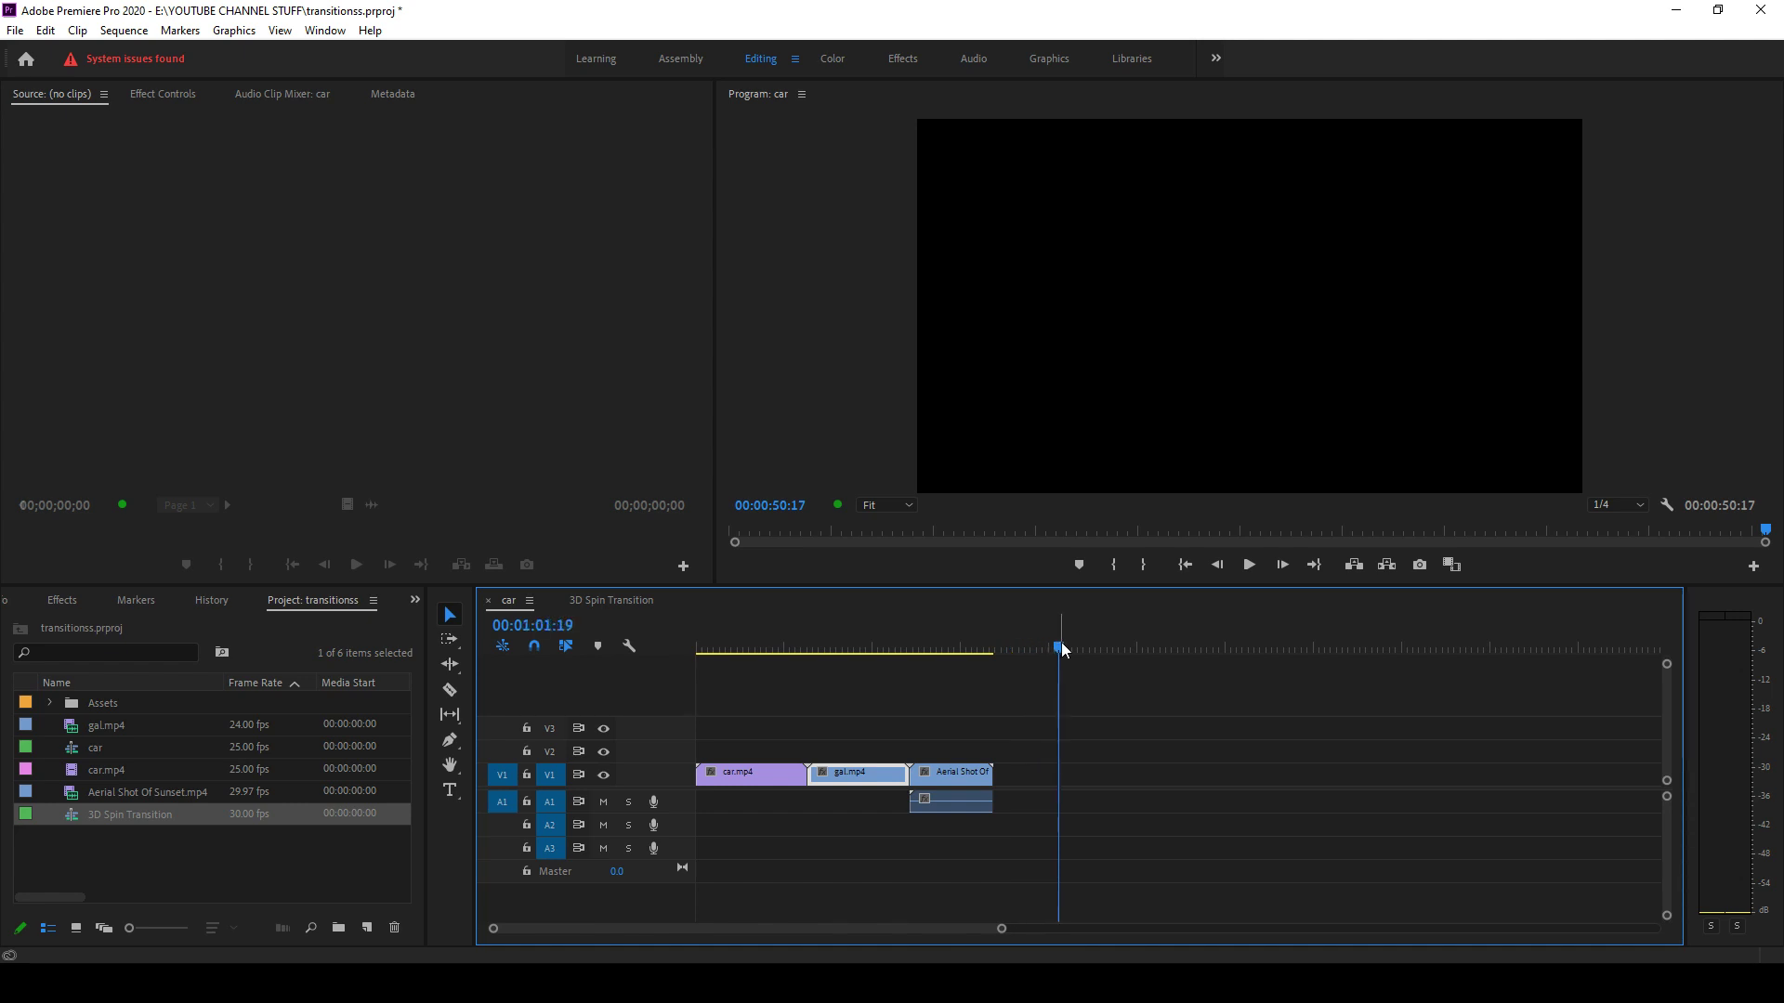
- Paste the four 3D Spin layers and place them on V2–V5 over the gal.mp4–Aerial Shot cut
key("ctrl+v")
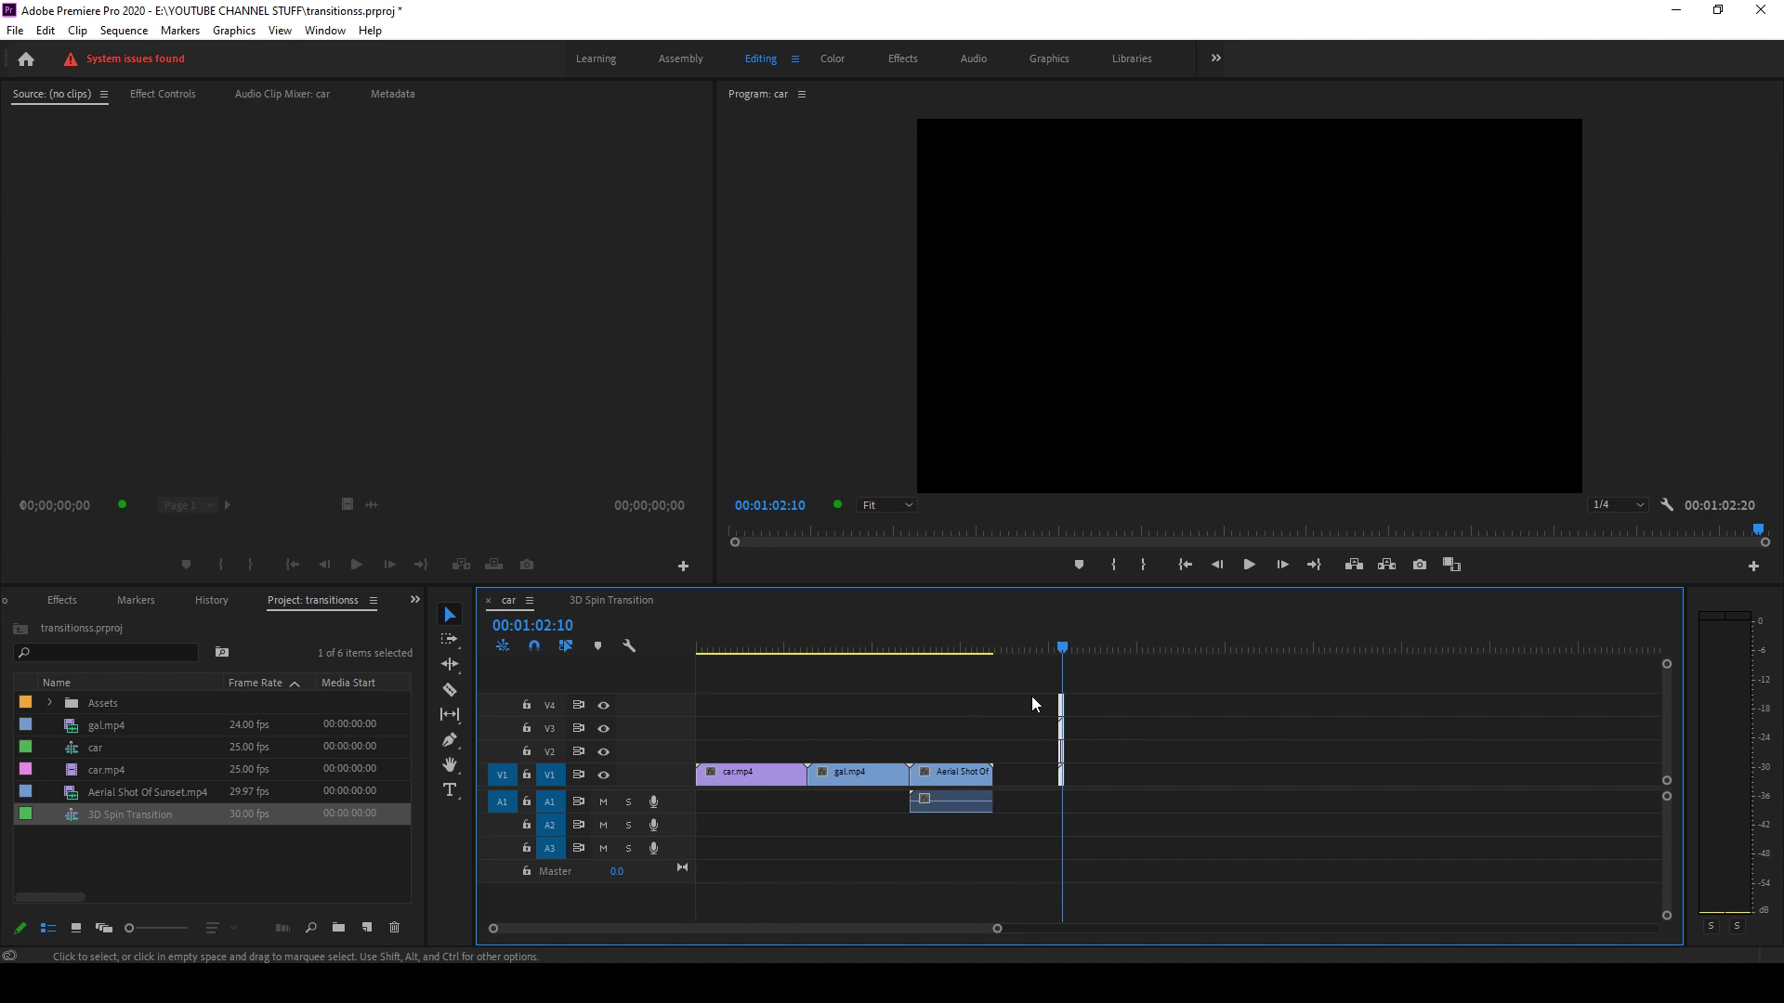
key("equal")
key("equal")
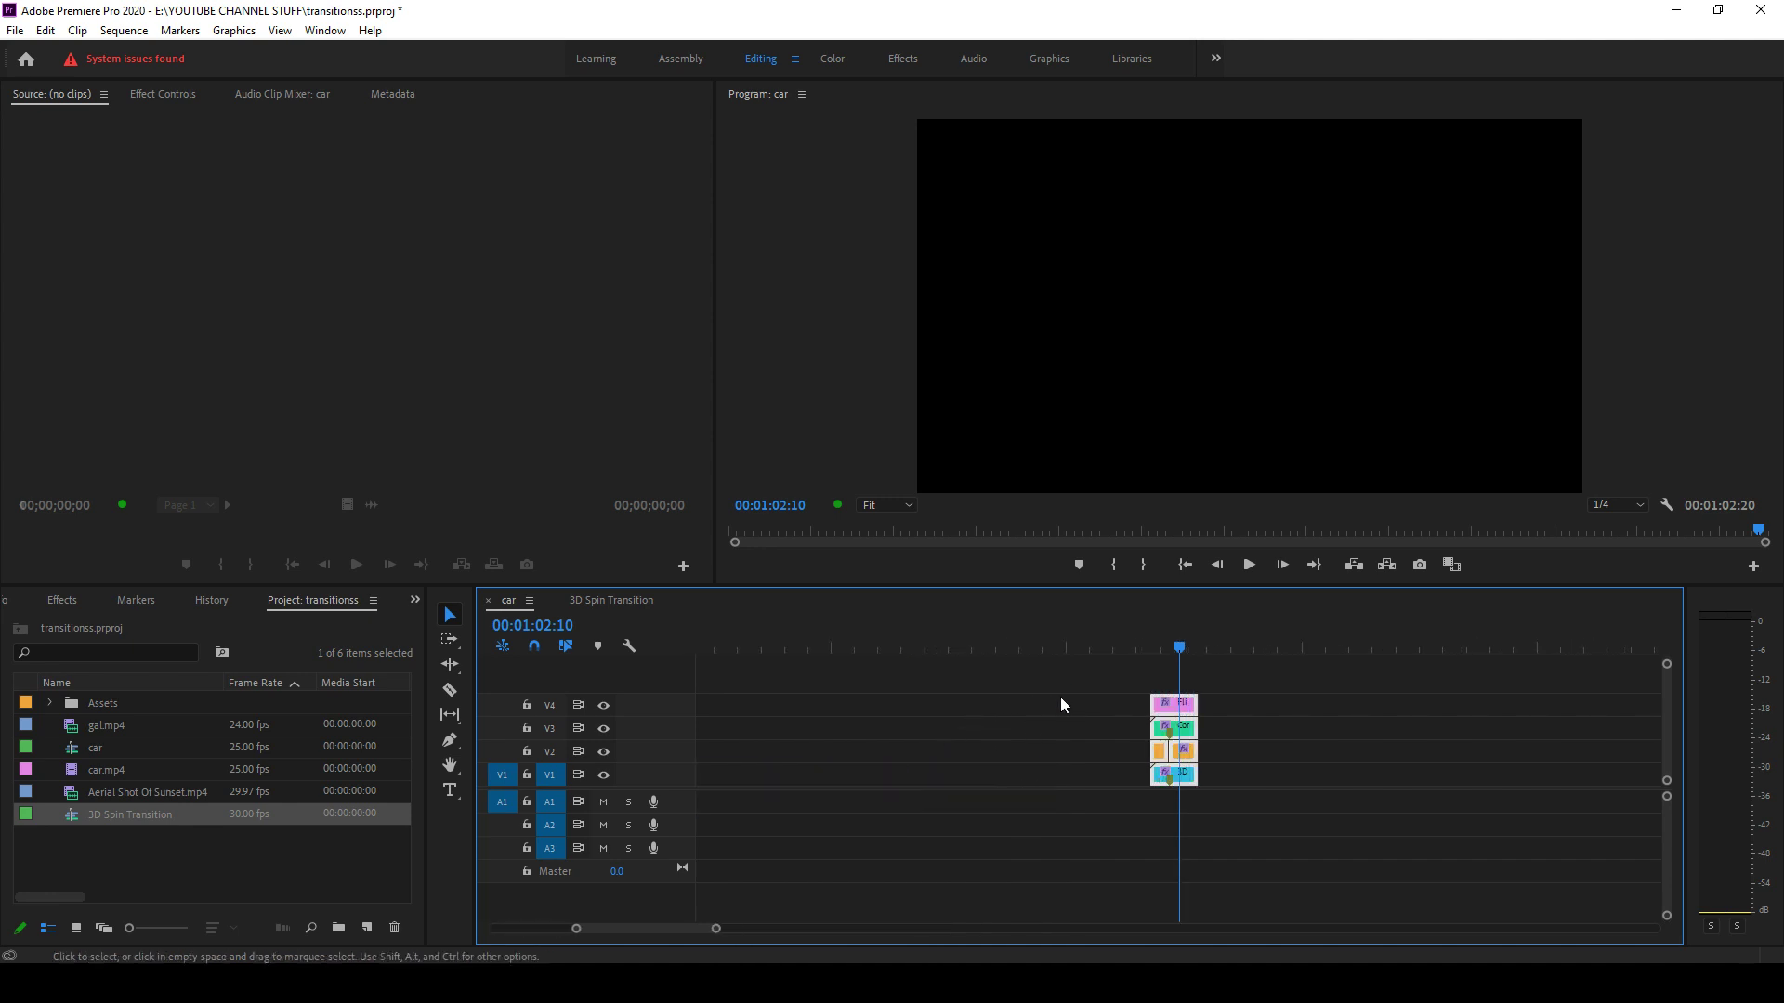
key("minus")
key("minus")
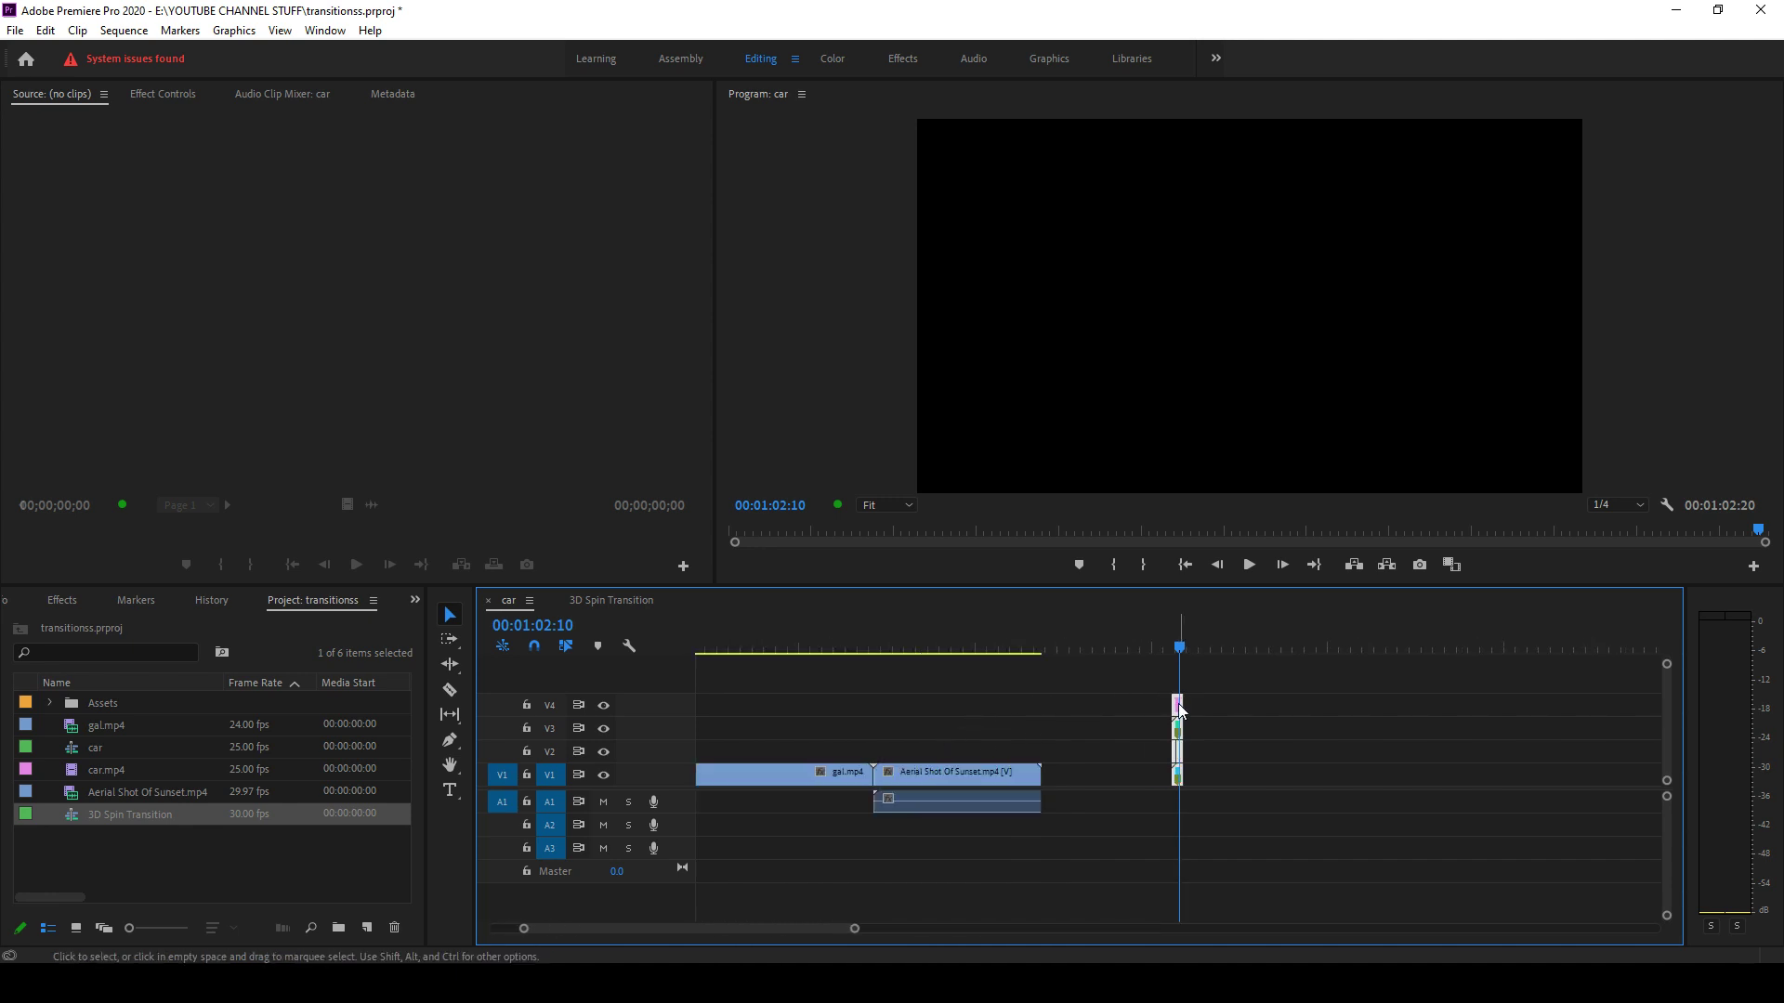
left_click_drag(1178, 711, 890, 689)
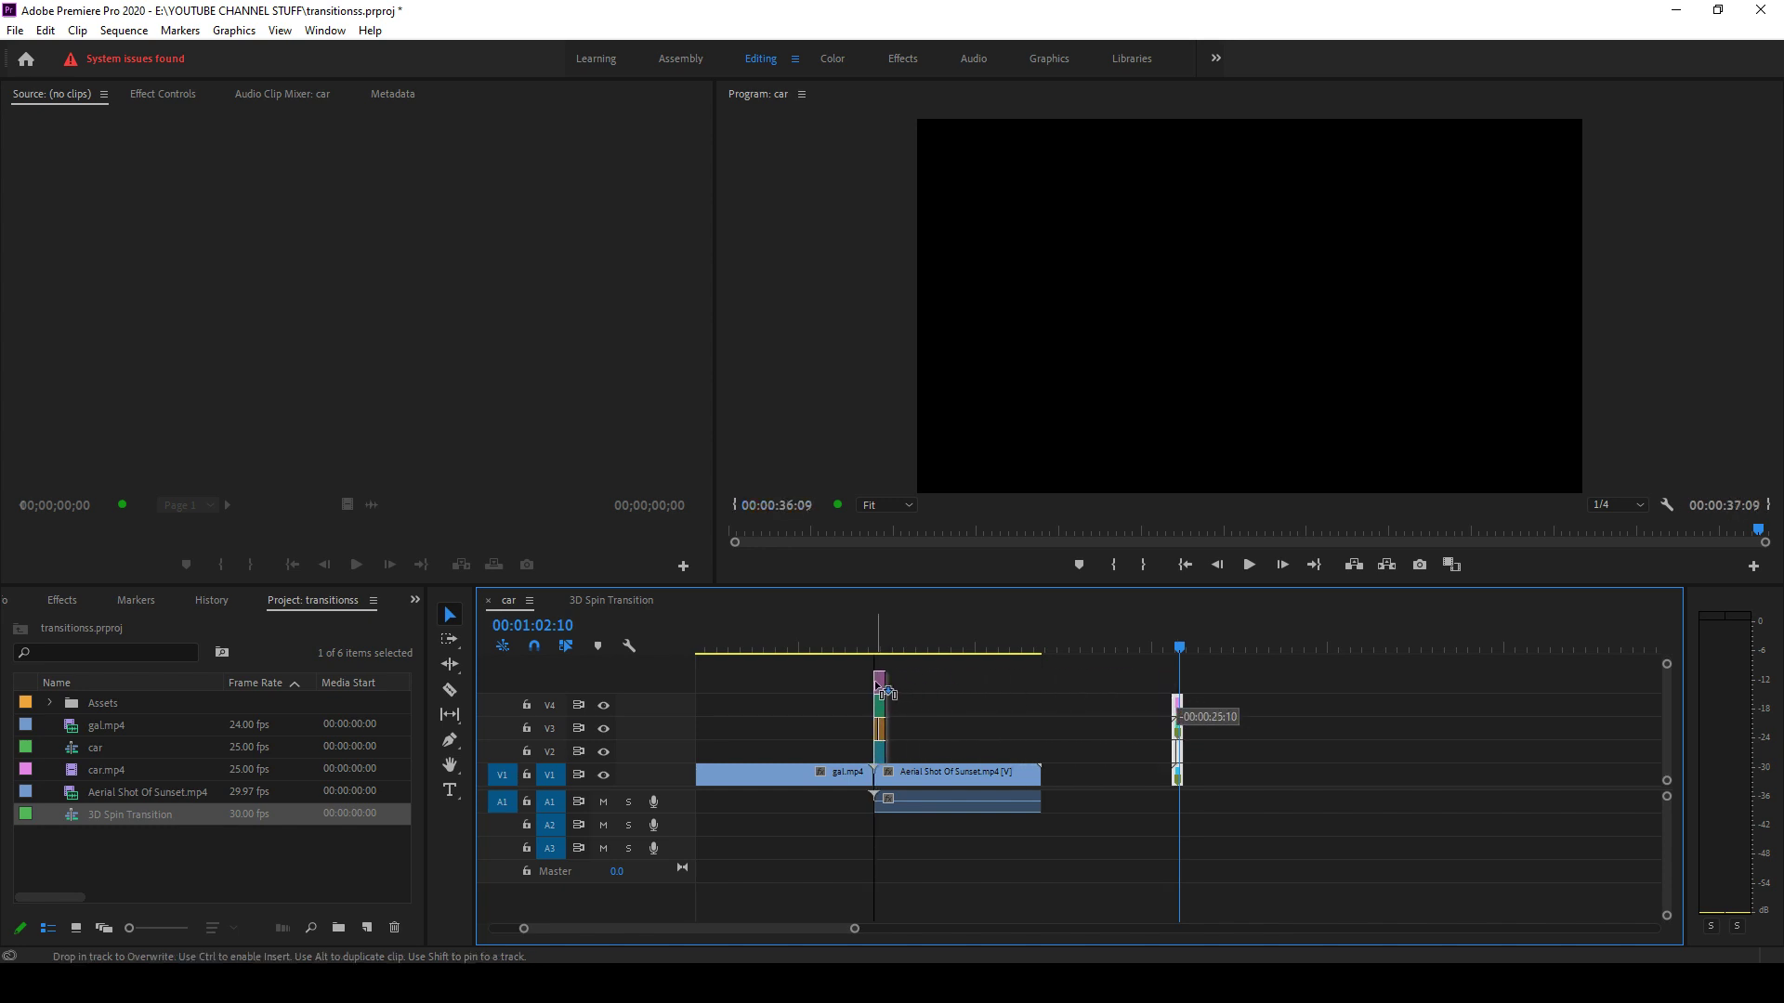
left_click_drag(879, 692, 876, 689)
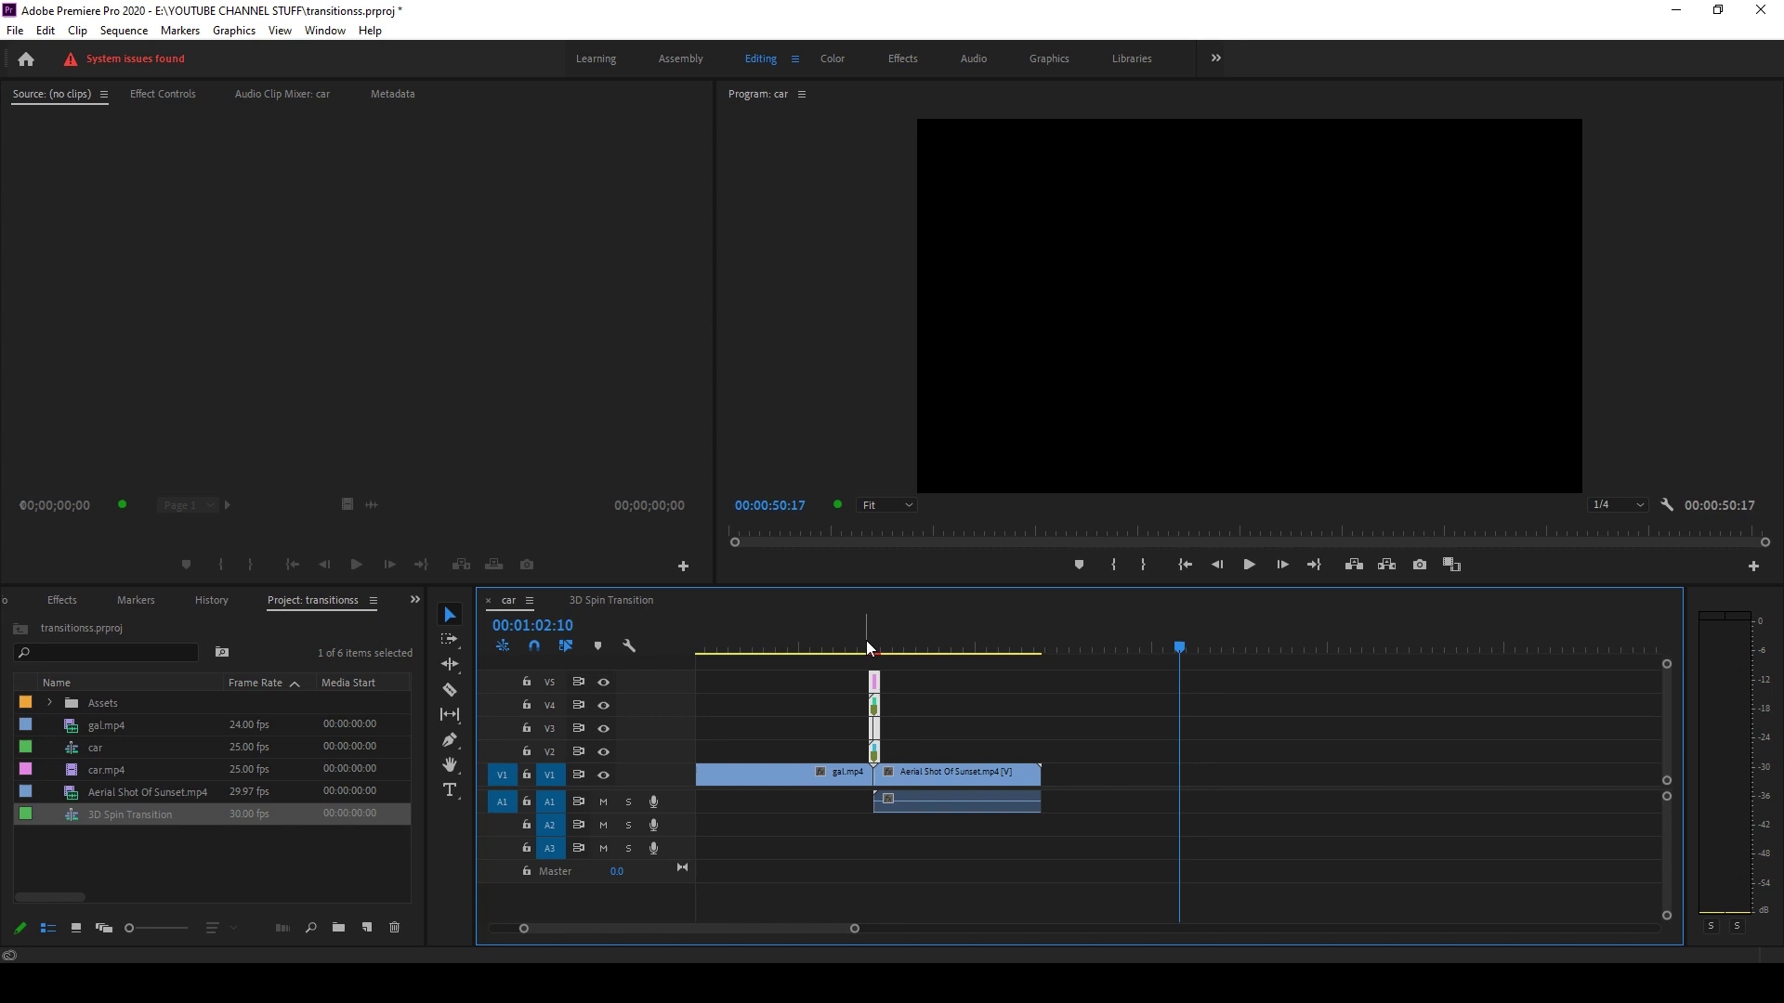
left_click(876, 652)
key("equal")
key("equal")
key("equal")
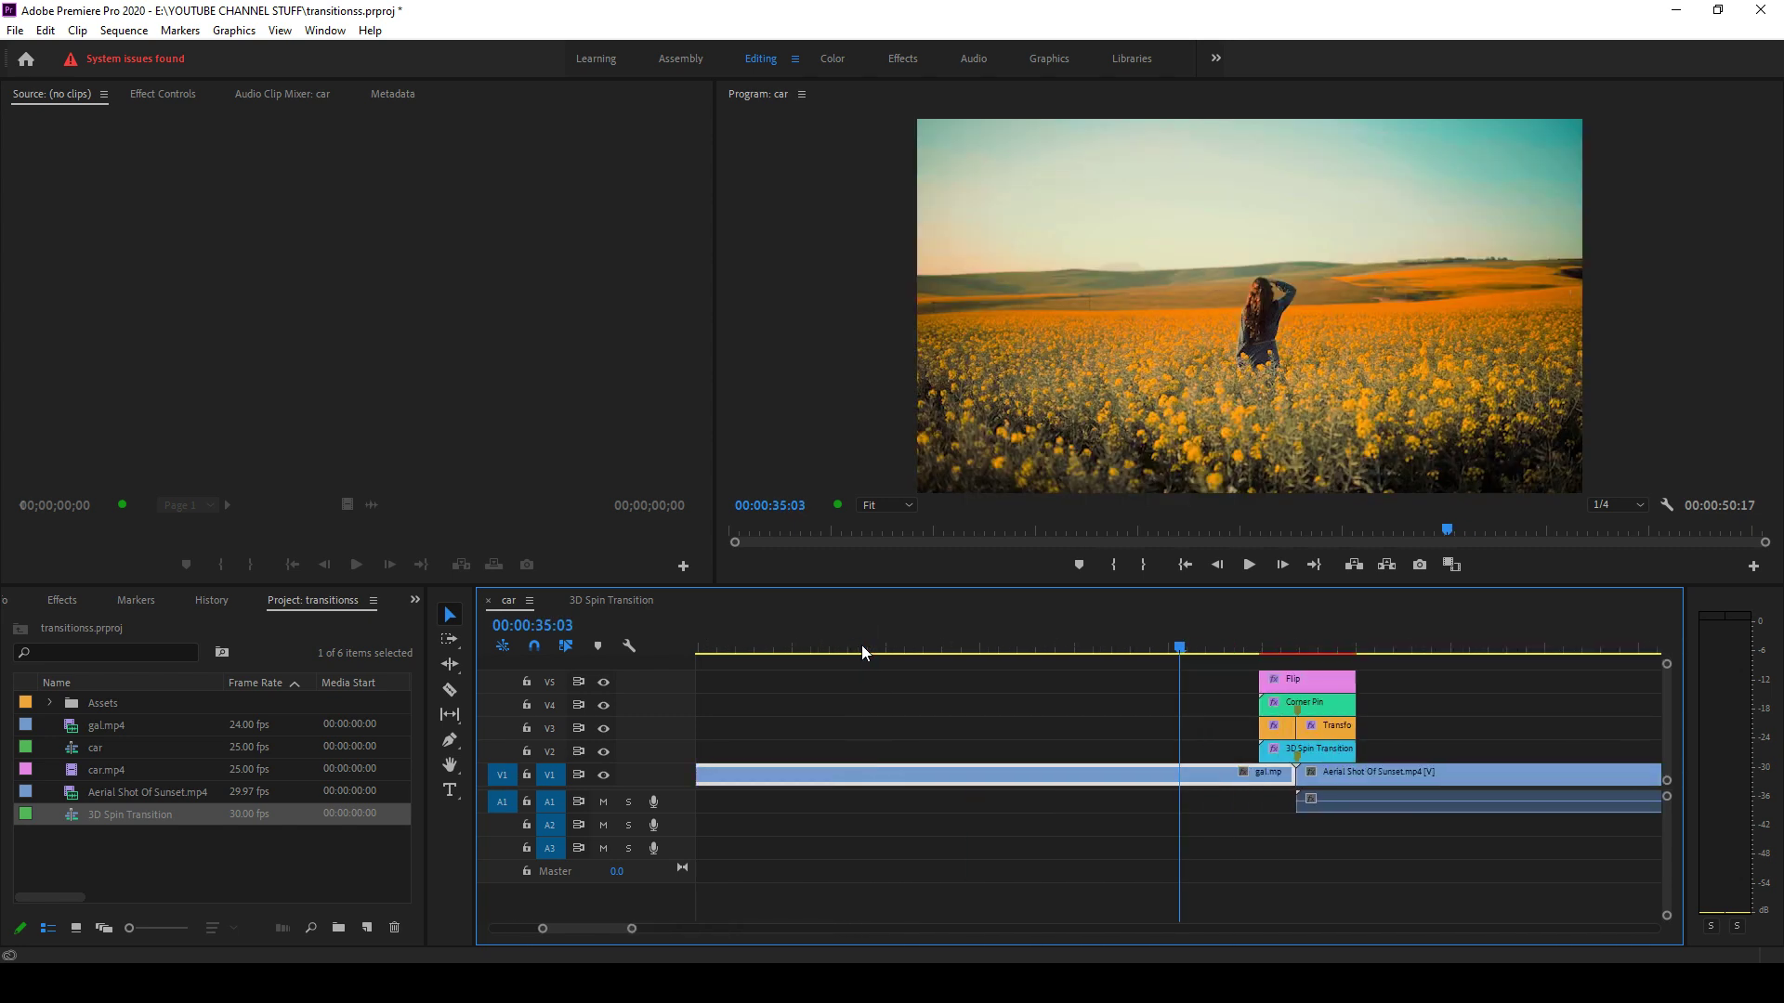
key("equal")
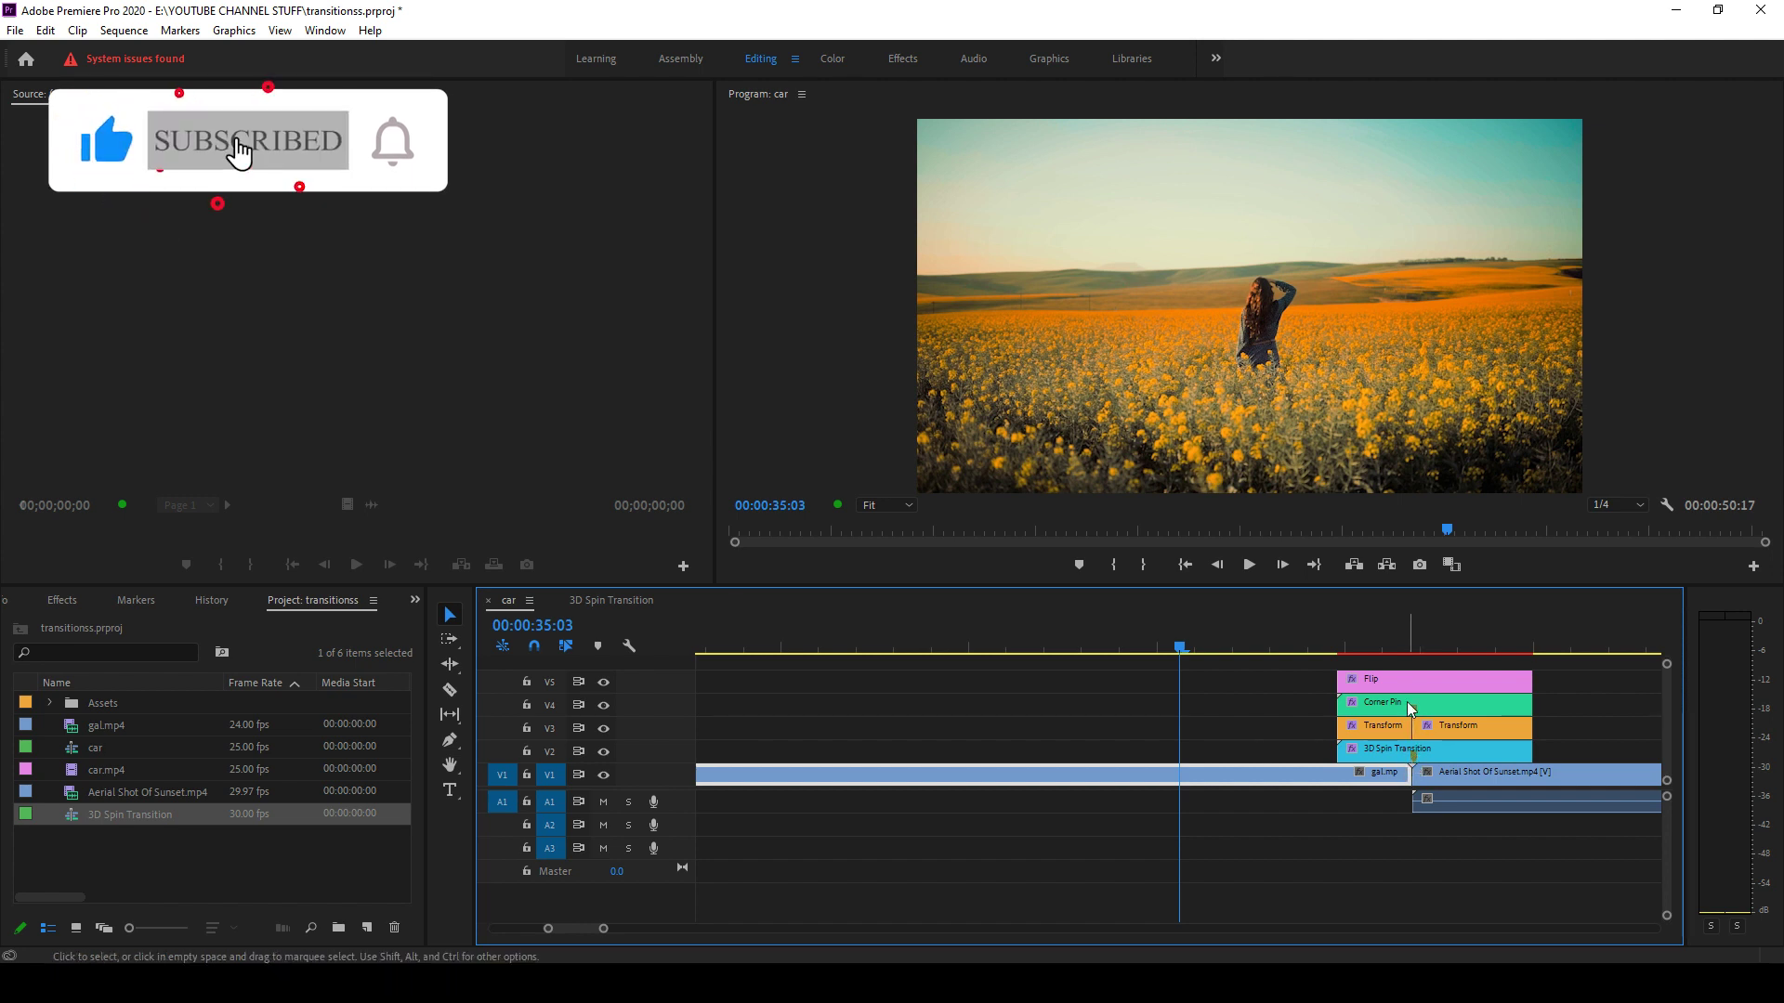
left_click_drag(1336, 650, 1574, 713)
scroll(1512, 697, "down", 8)
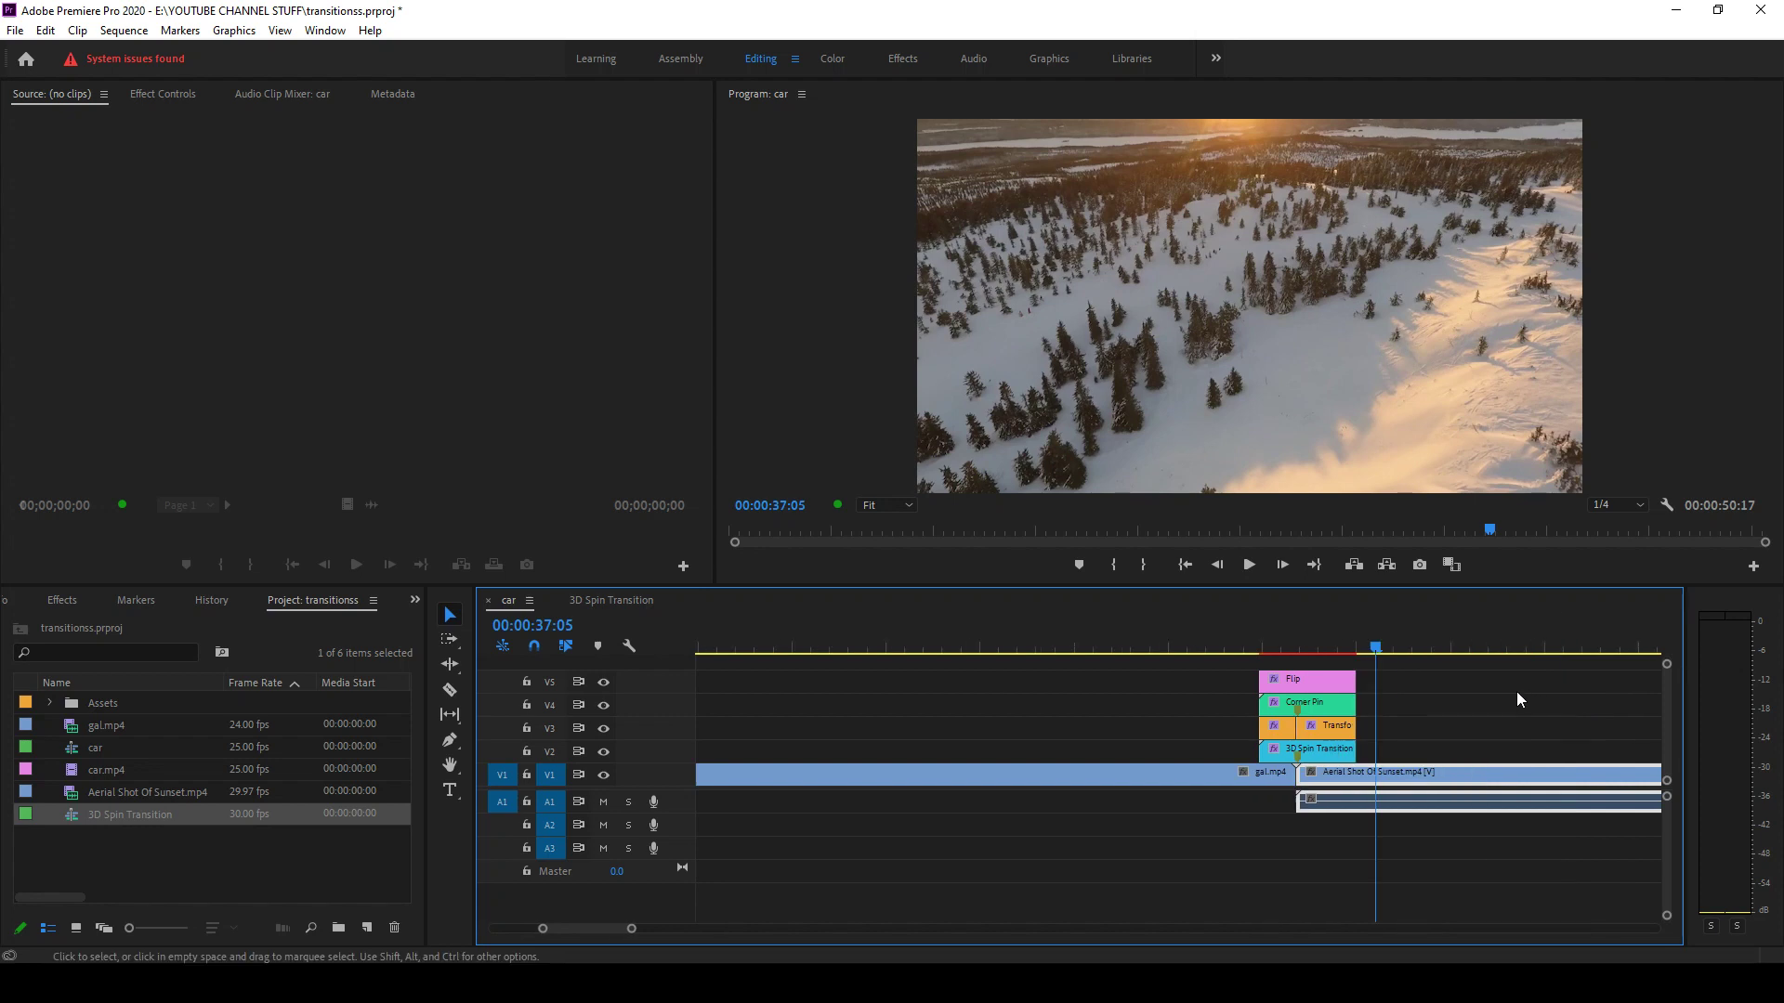
left_click(1192, 649)
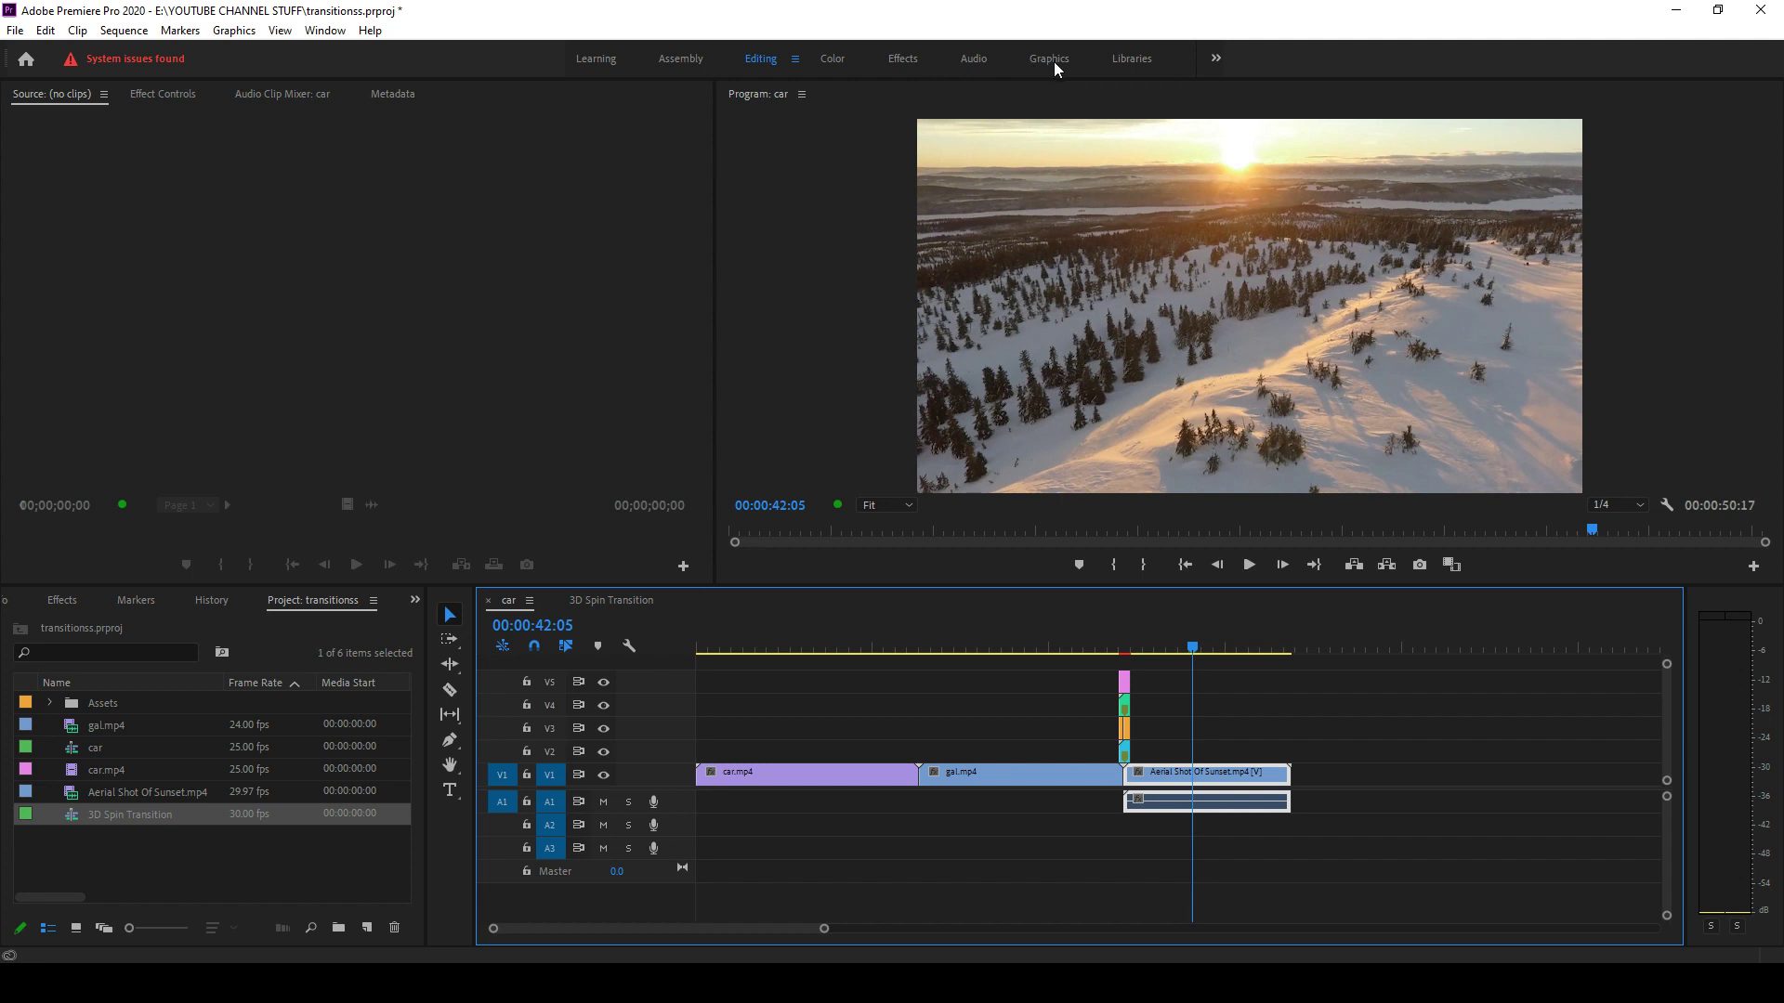
- Switch to the Graphics workspace and begin installing a Motion Graphics template from mixkit transitions
left_click(1050, 58)
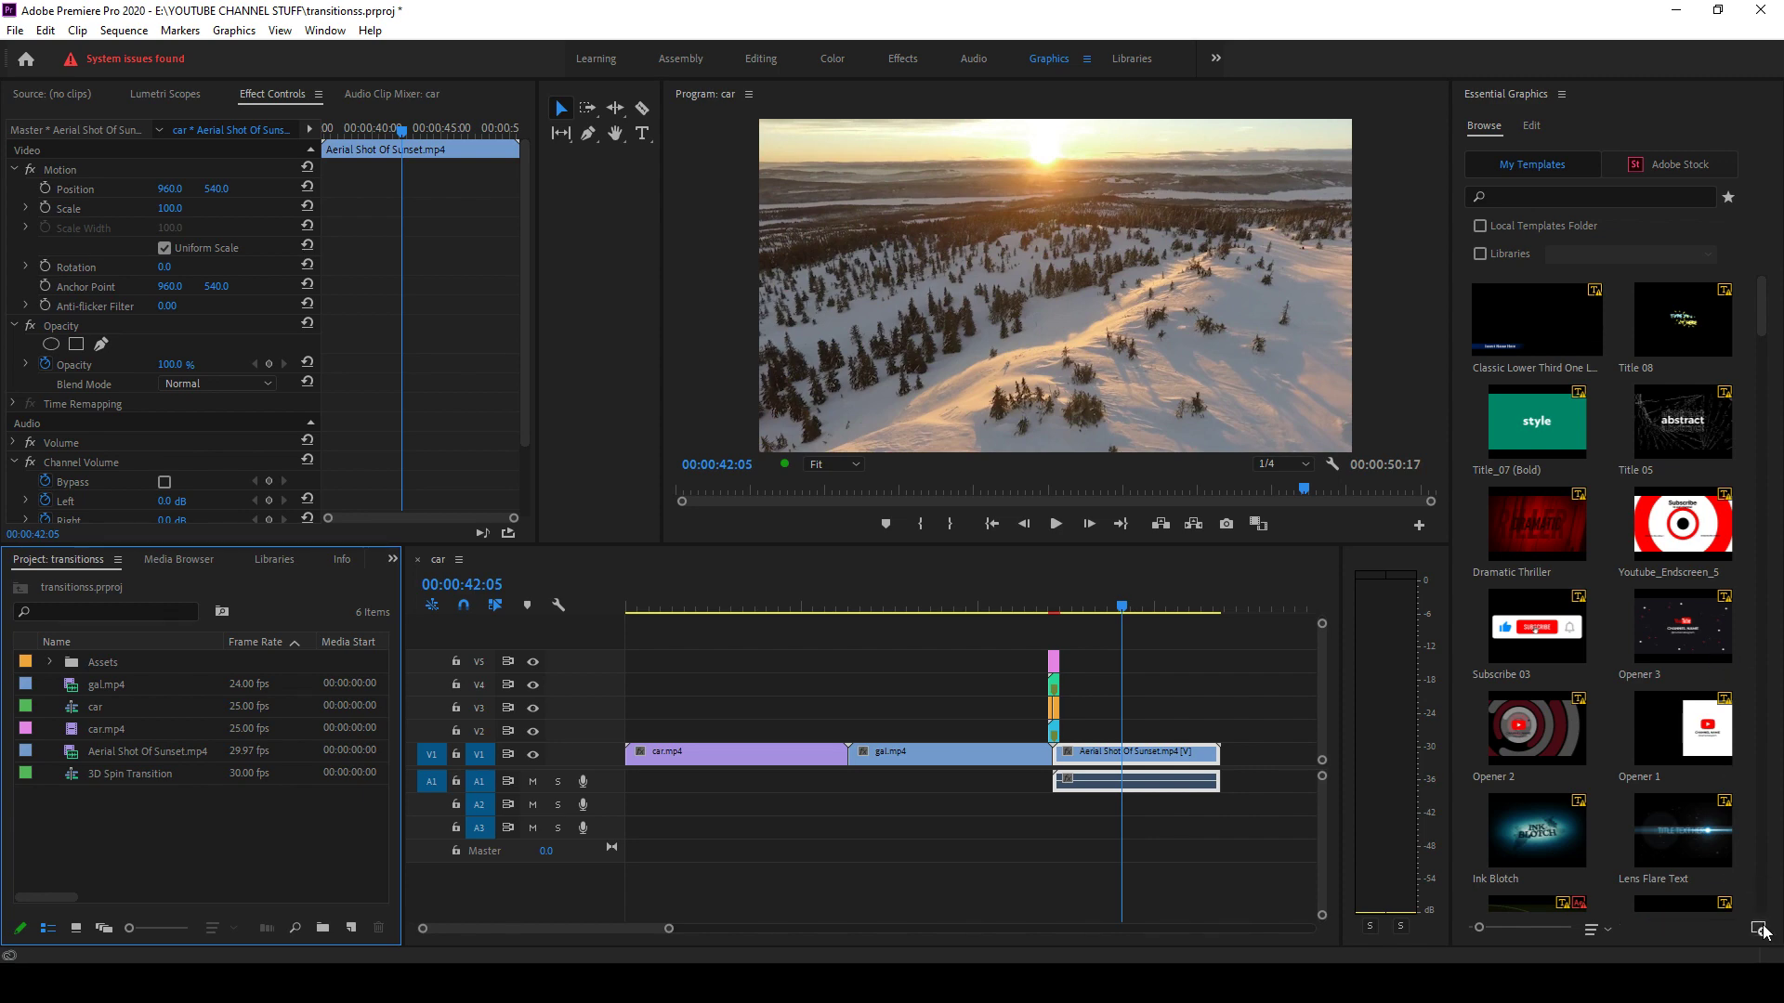
left_click(1759, 929)
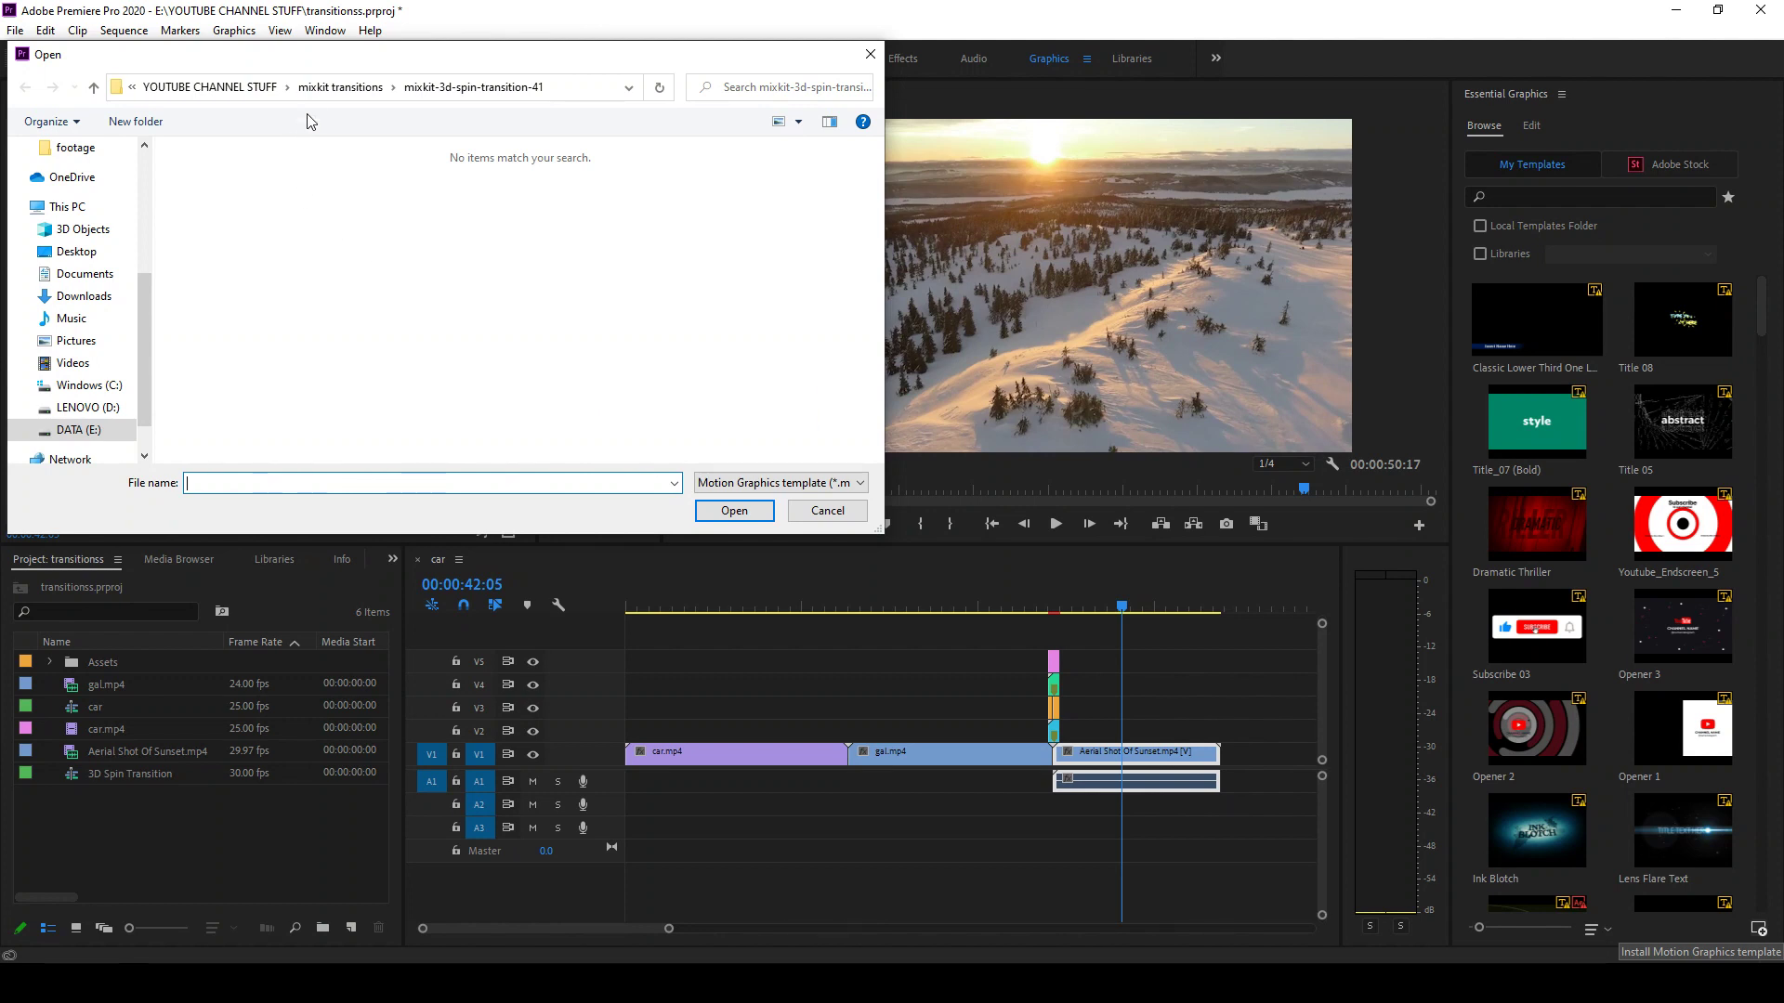
left_click(312, 94)
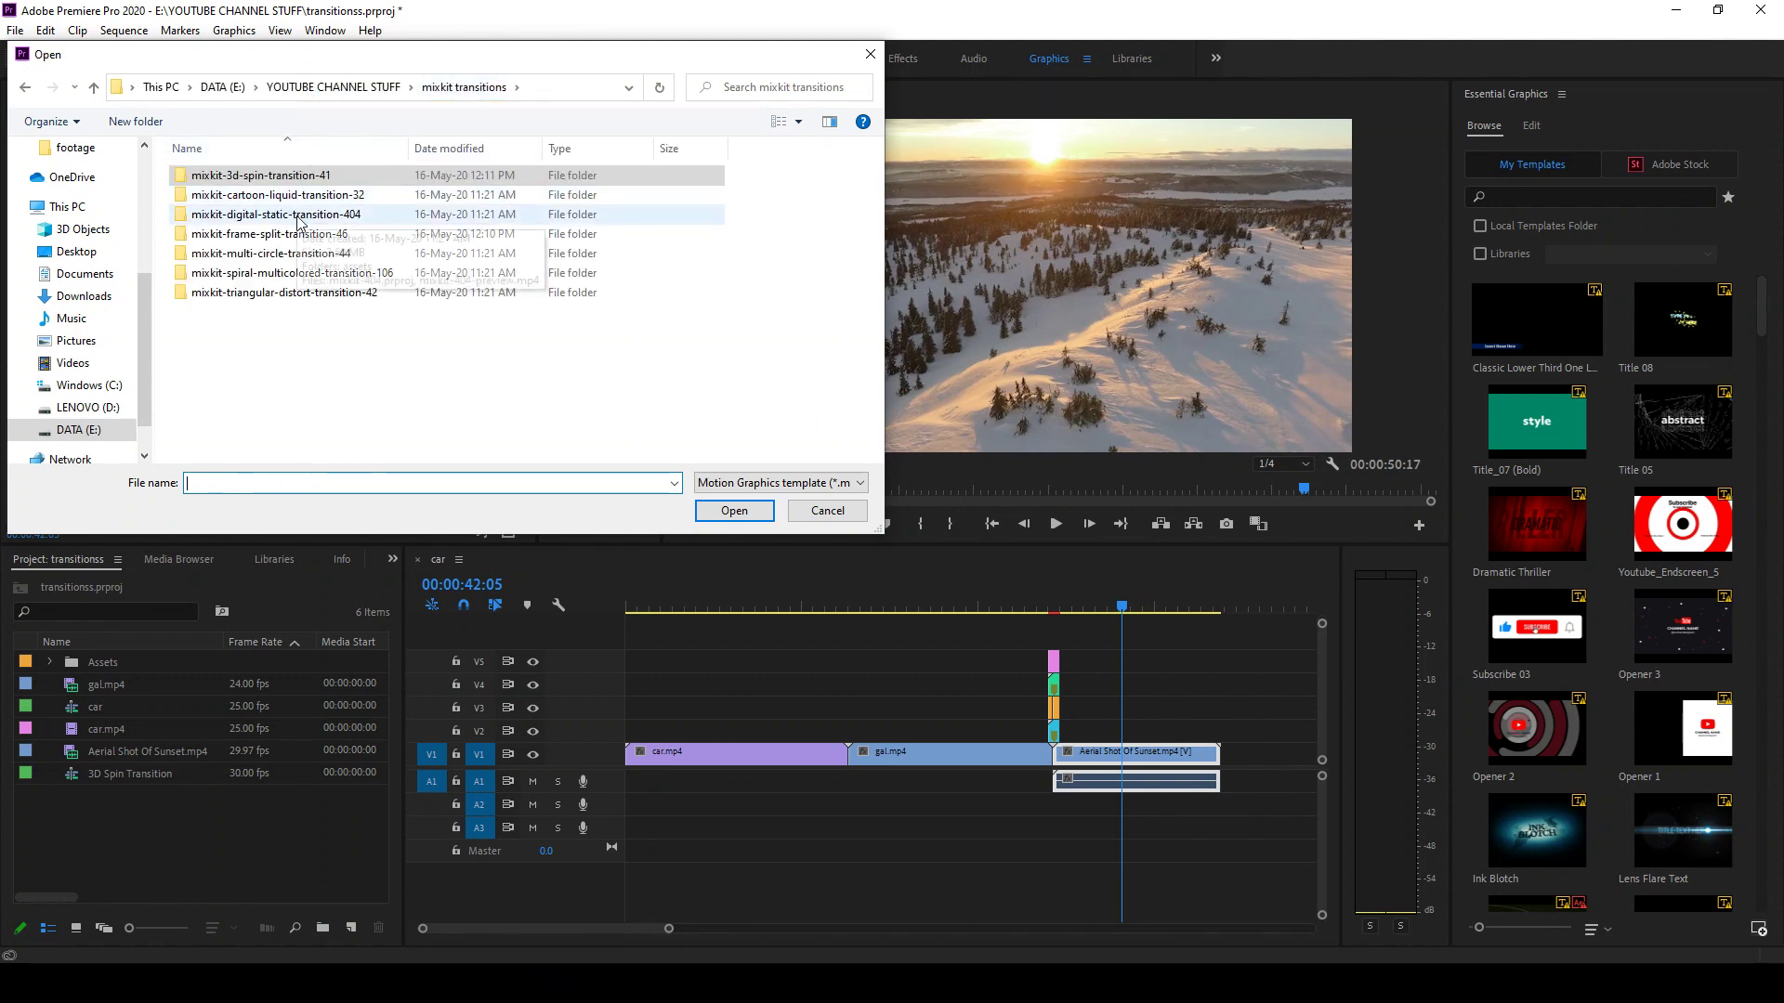
- Browse the multi-circle, digital-static and spiral multicolored folders, then bring the Mixkit Transitions page forward
double_click(295, 252)
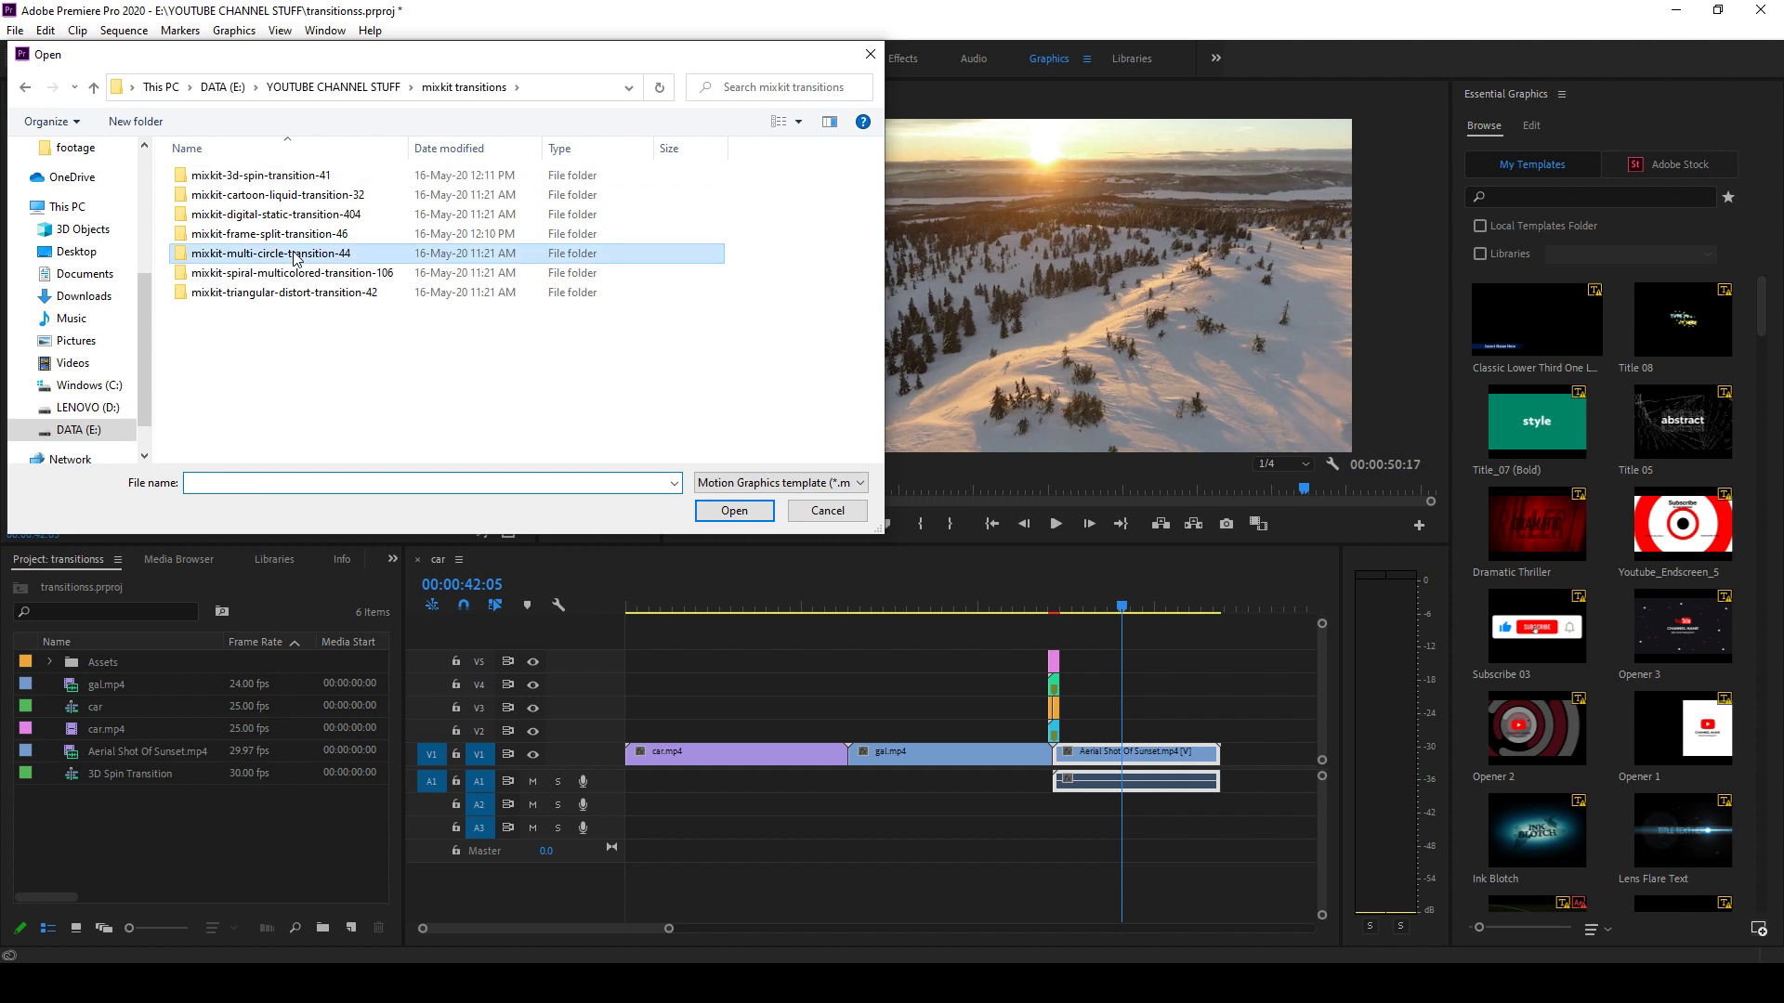
left_click(25, 88)
double_click(232, 232)
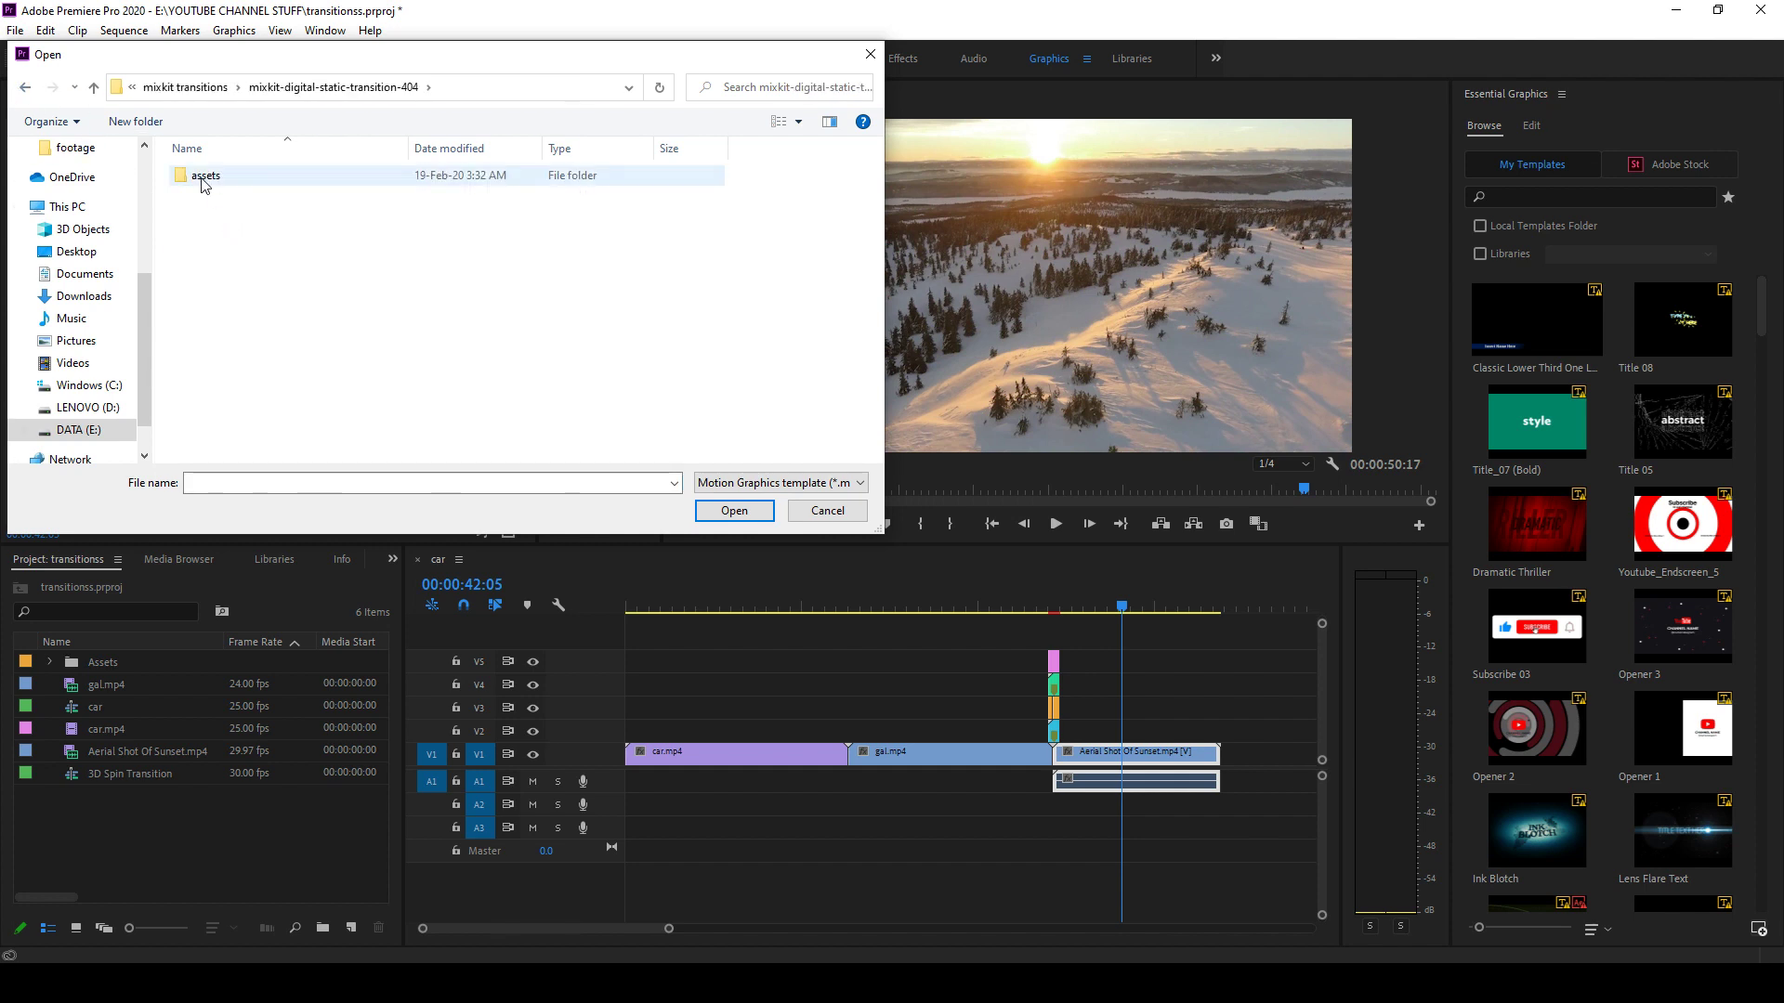
double_click(179, 172)
left_click(25, 88)
left_click(25, 89)
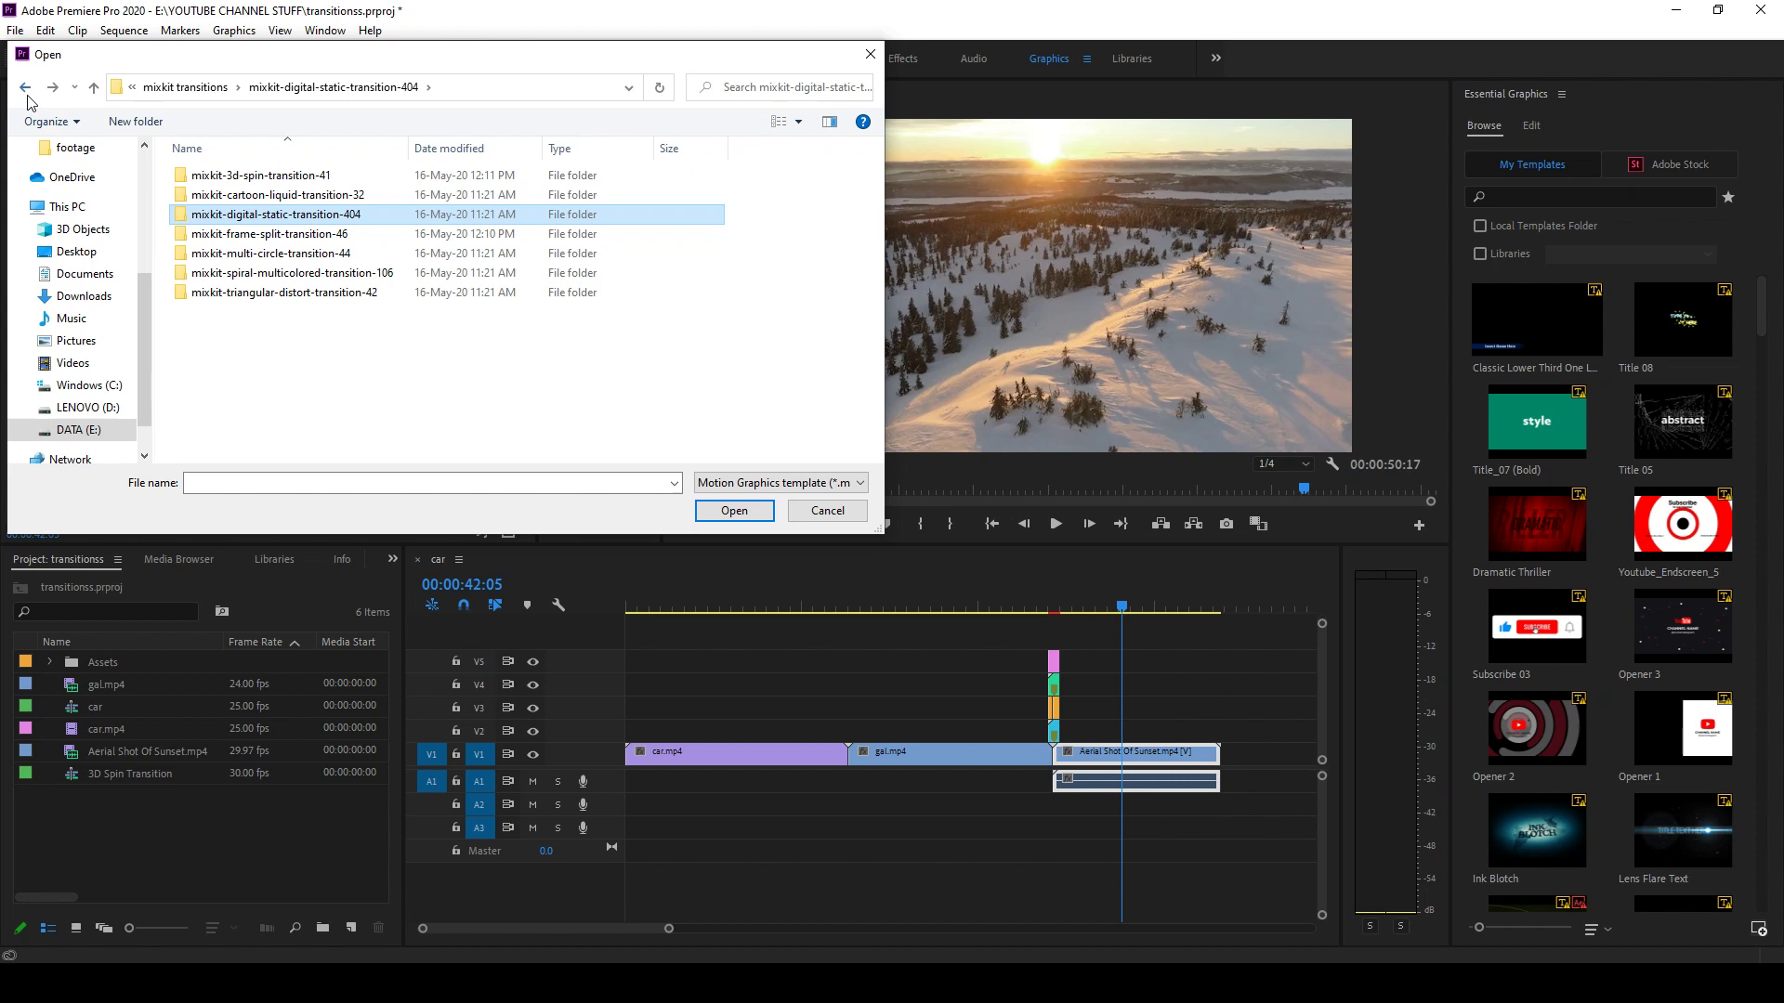
left_click(249, 275)
double_click(249, 275)
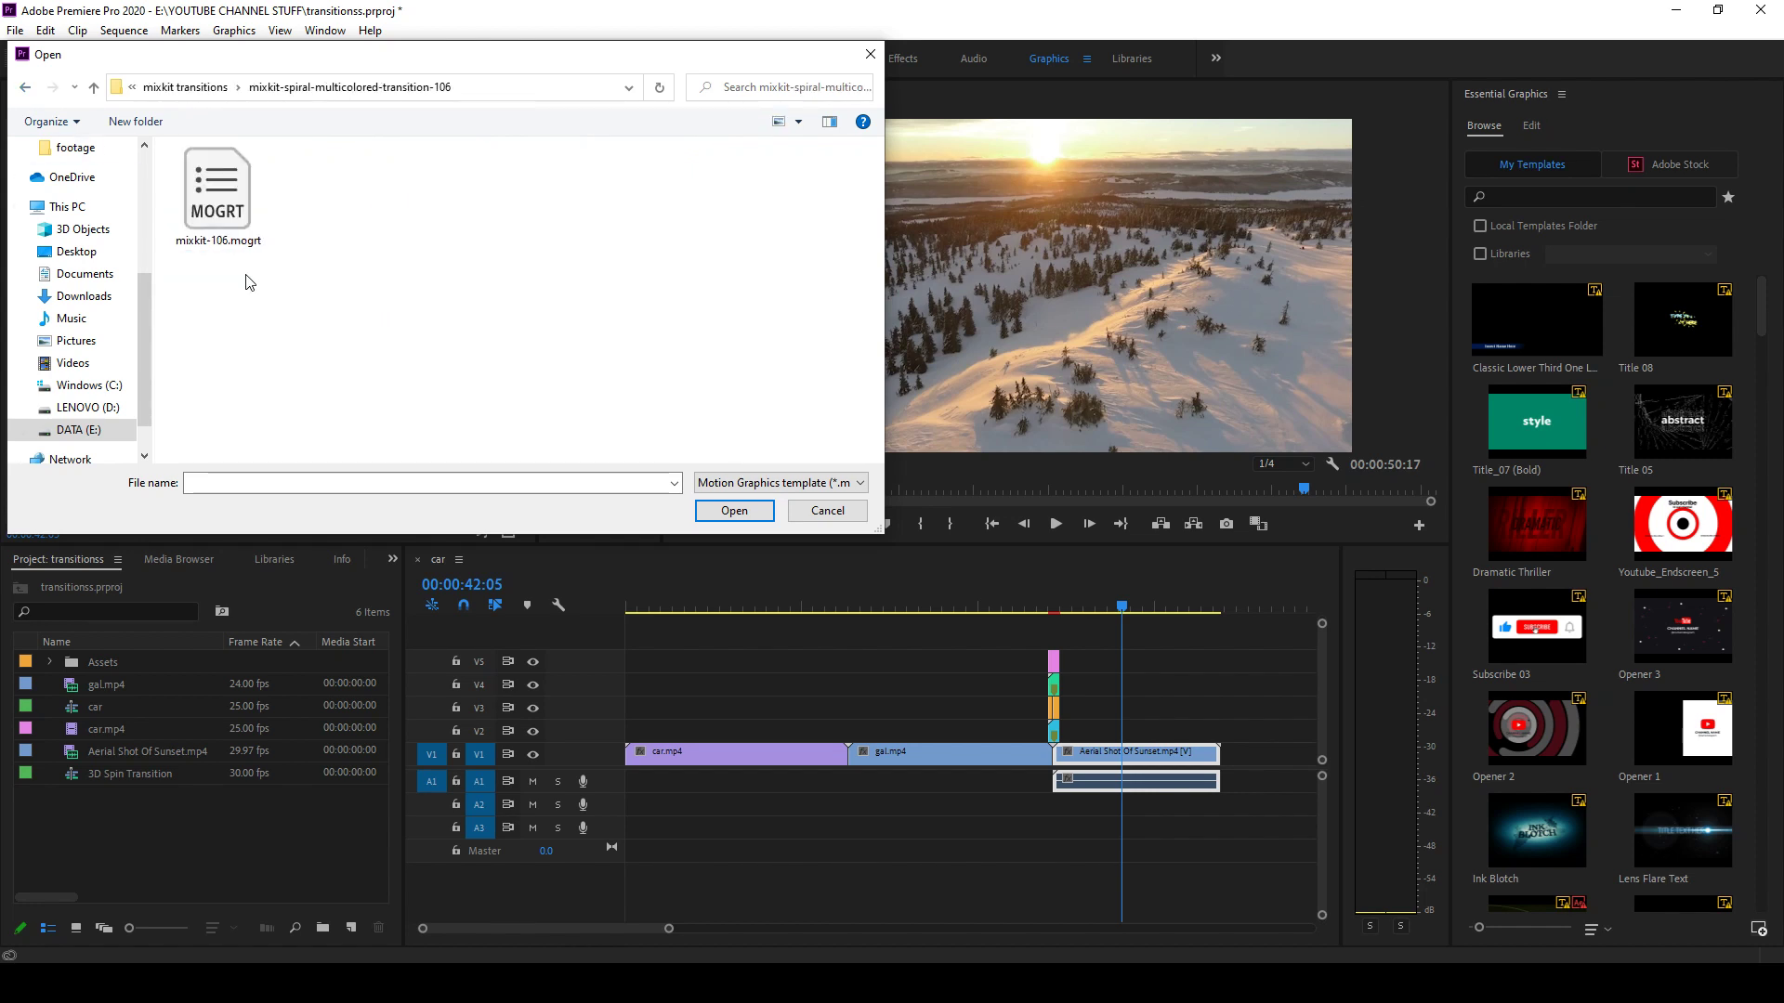
left_click(25, 90)
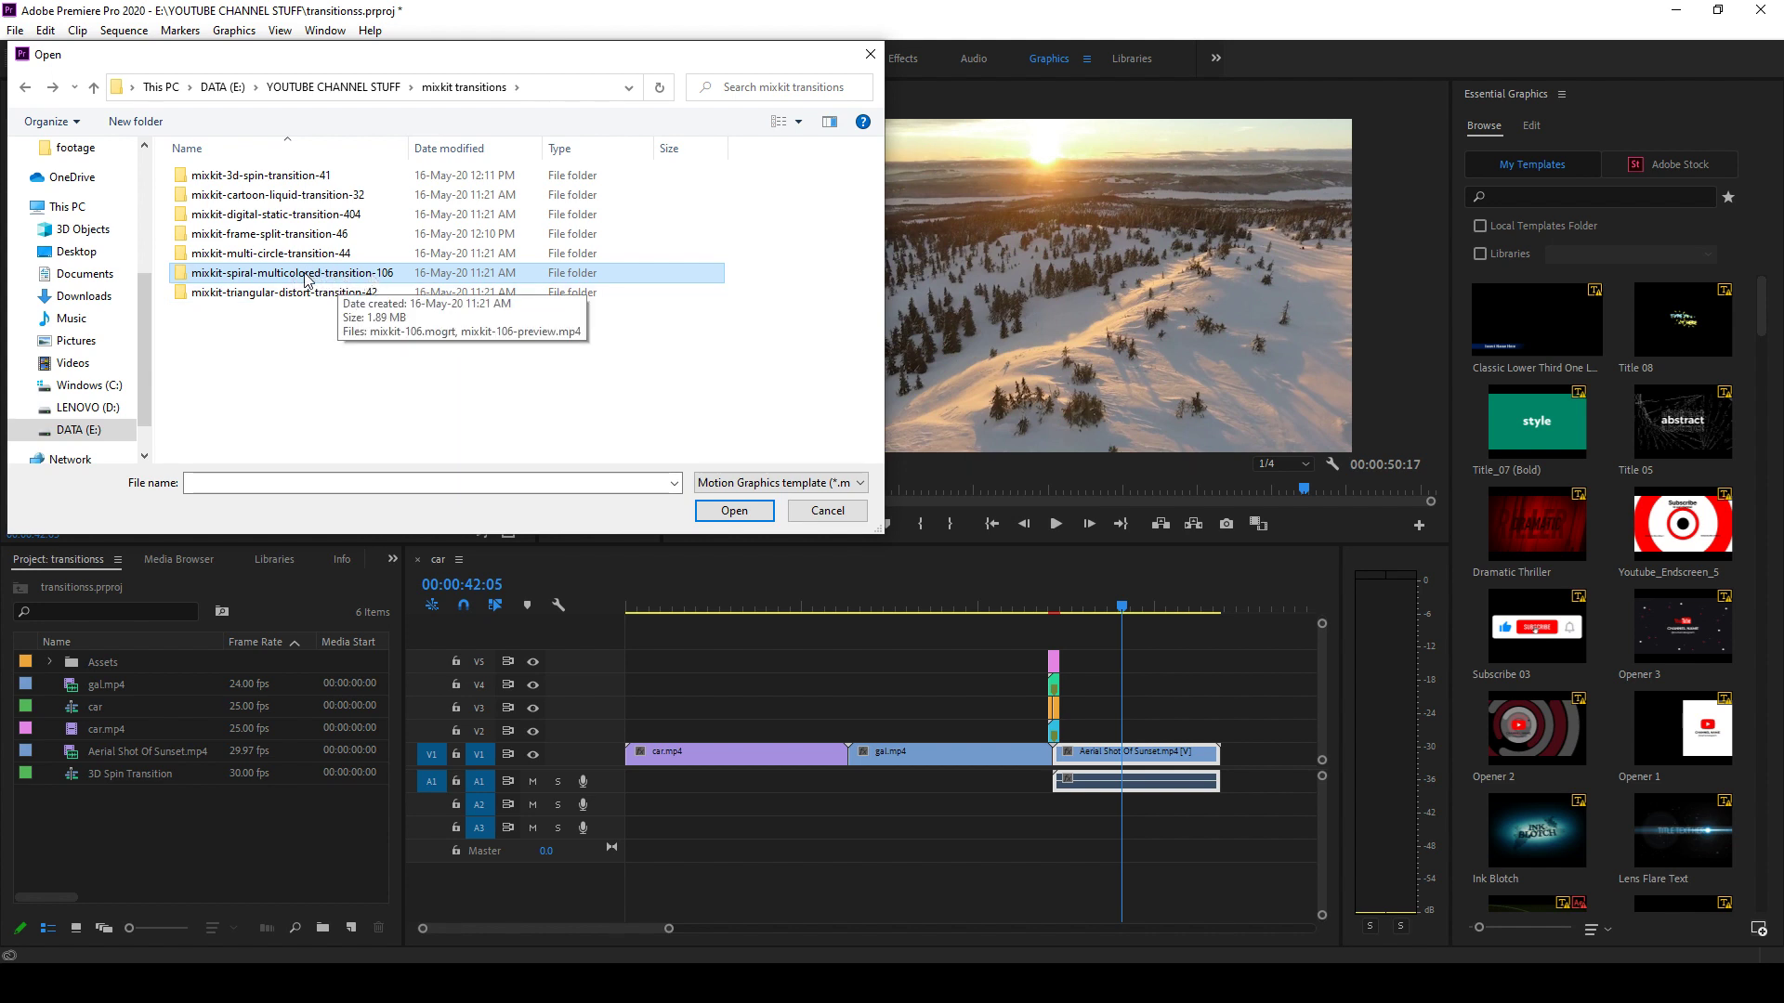
left_click(205, 983)
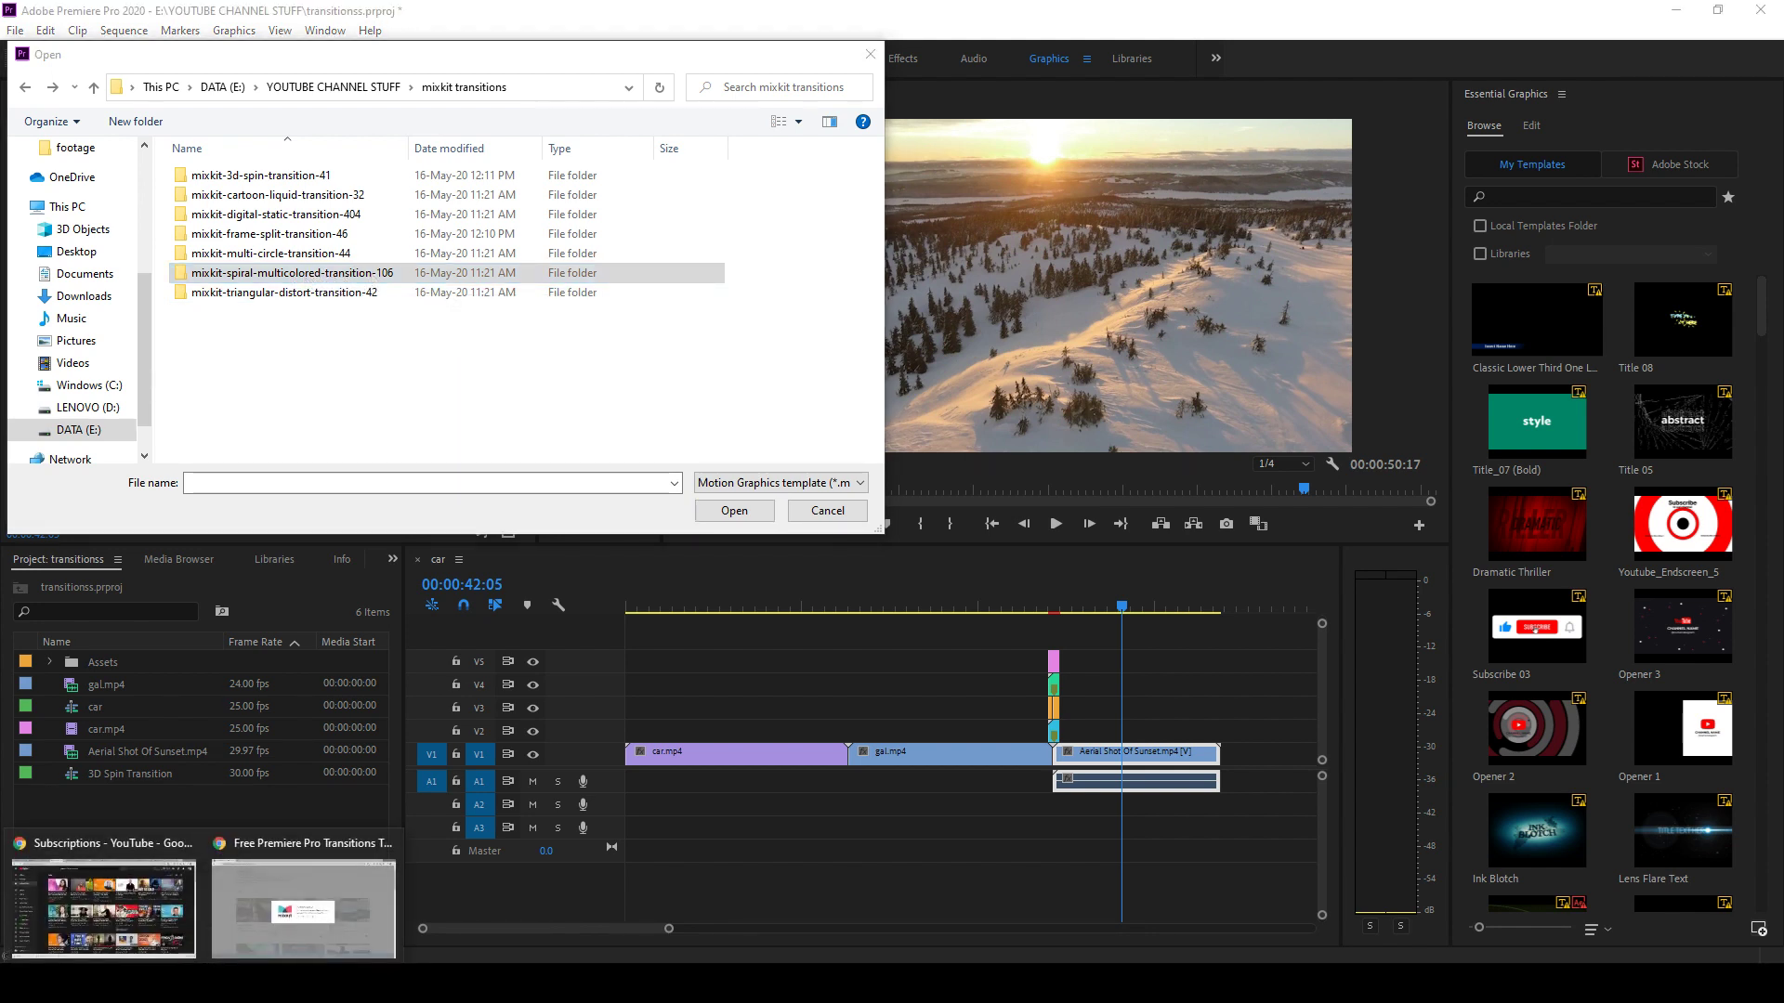
left_click(248, 905)
- Dismiss the download notice, scroll to the Spiral multicolored transition, then return to Premiere's Open dialog
left_click(1161, 433)
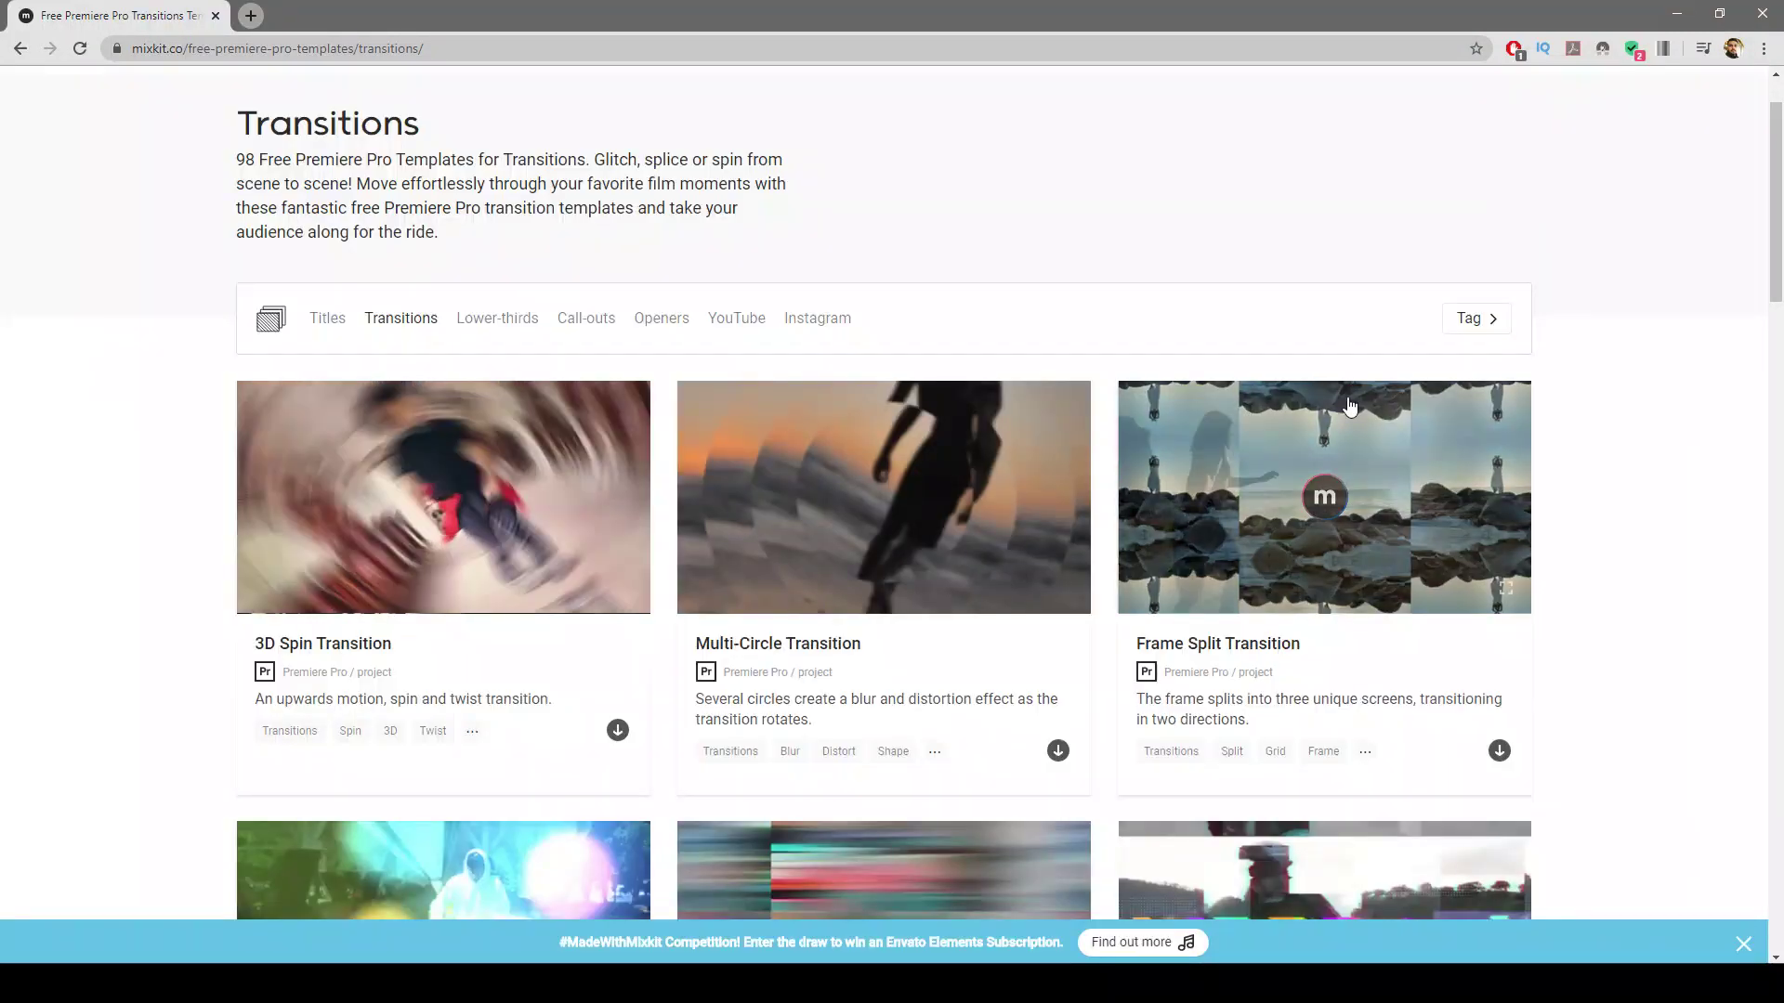
left_click_drag(1774, 286, 1765, 630)
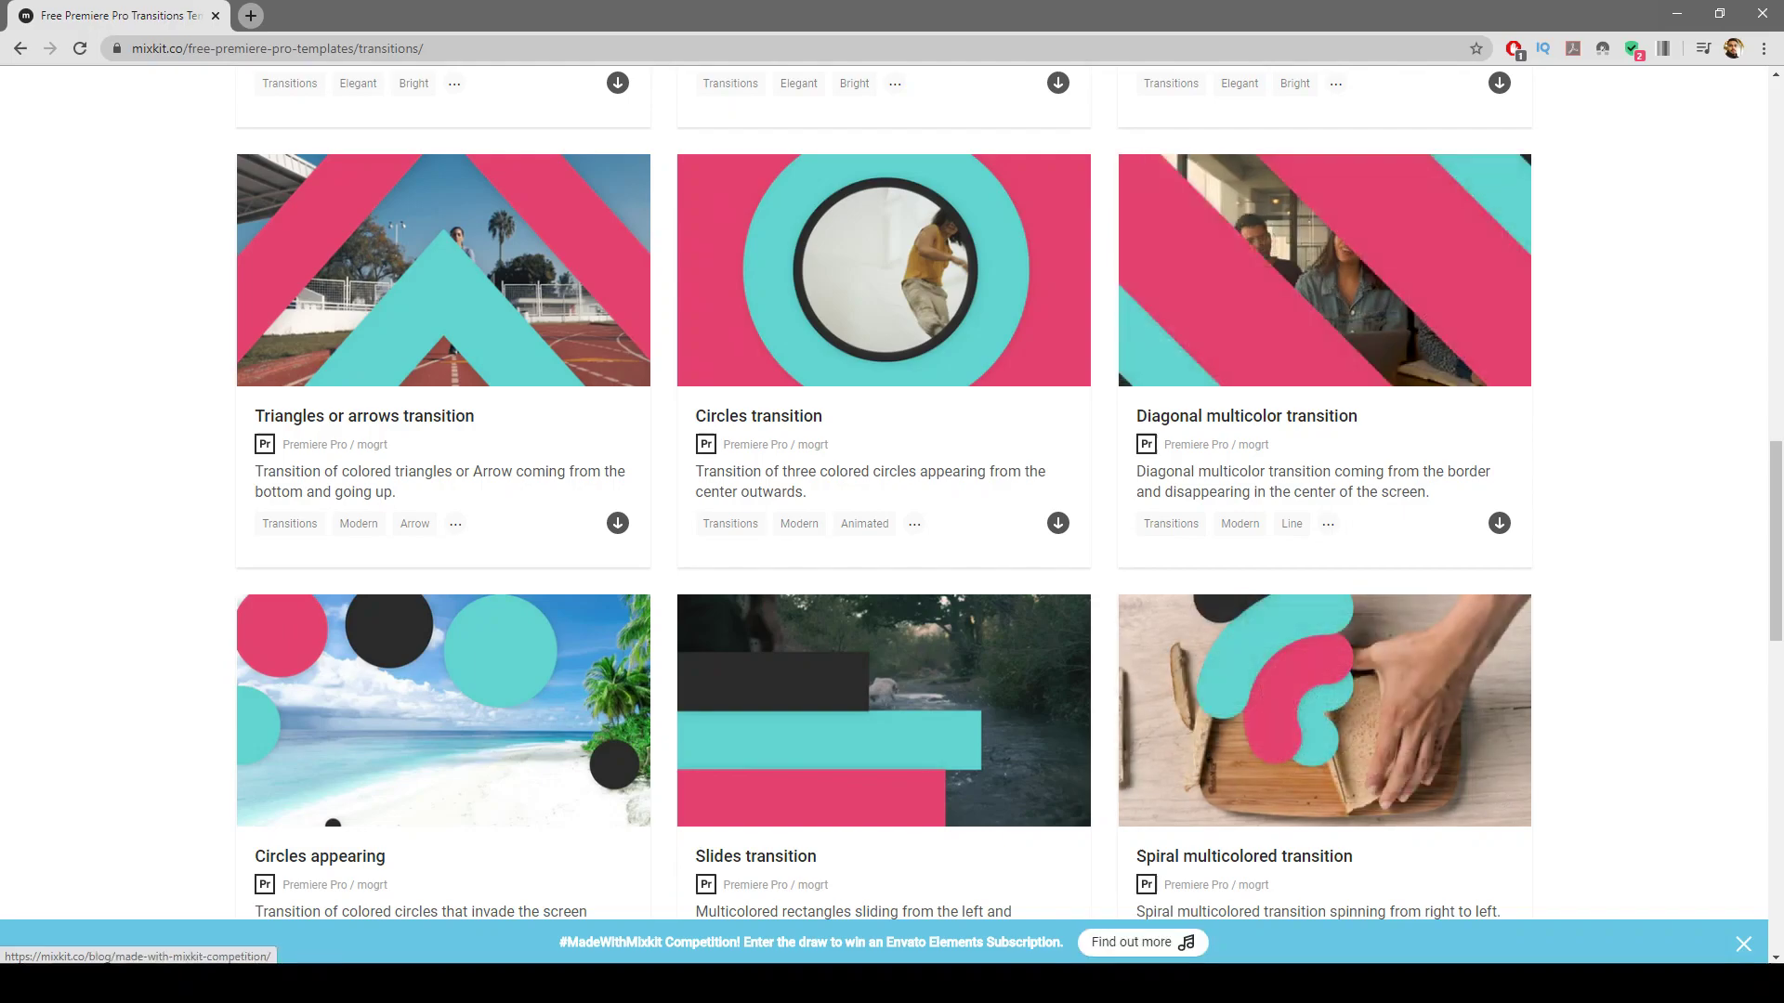
left_click(899, 925)
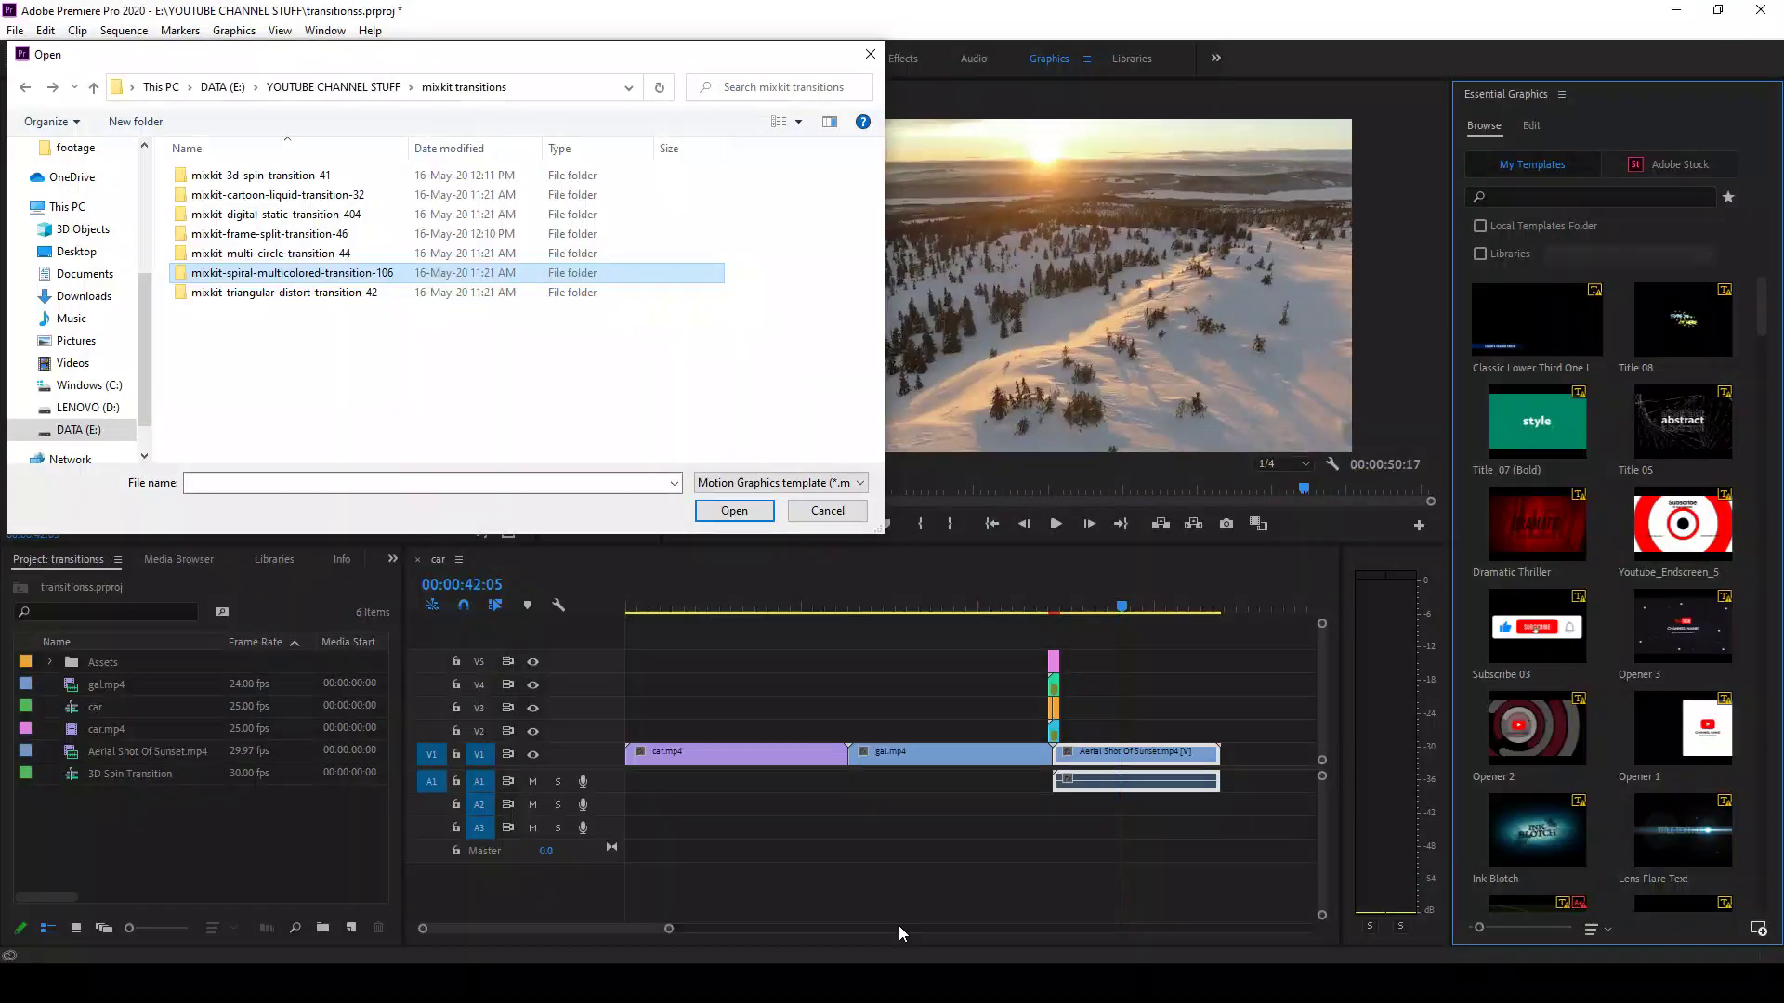
- Install mixkit-106.mogrt from the mixkit-spiral-multicolored-transition-106 folder as Transition_Spiral
double_click(307, 275)
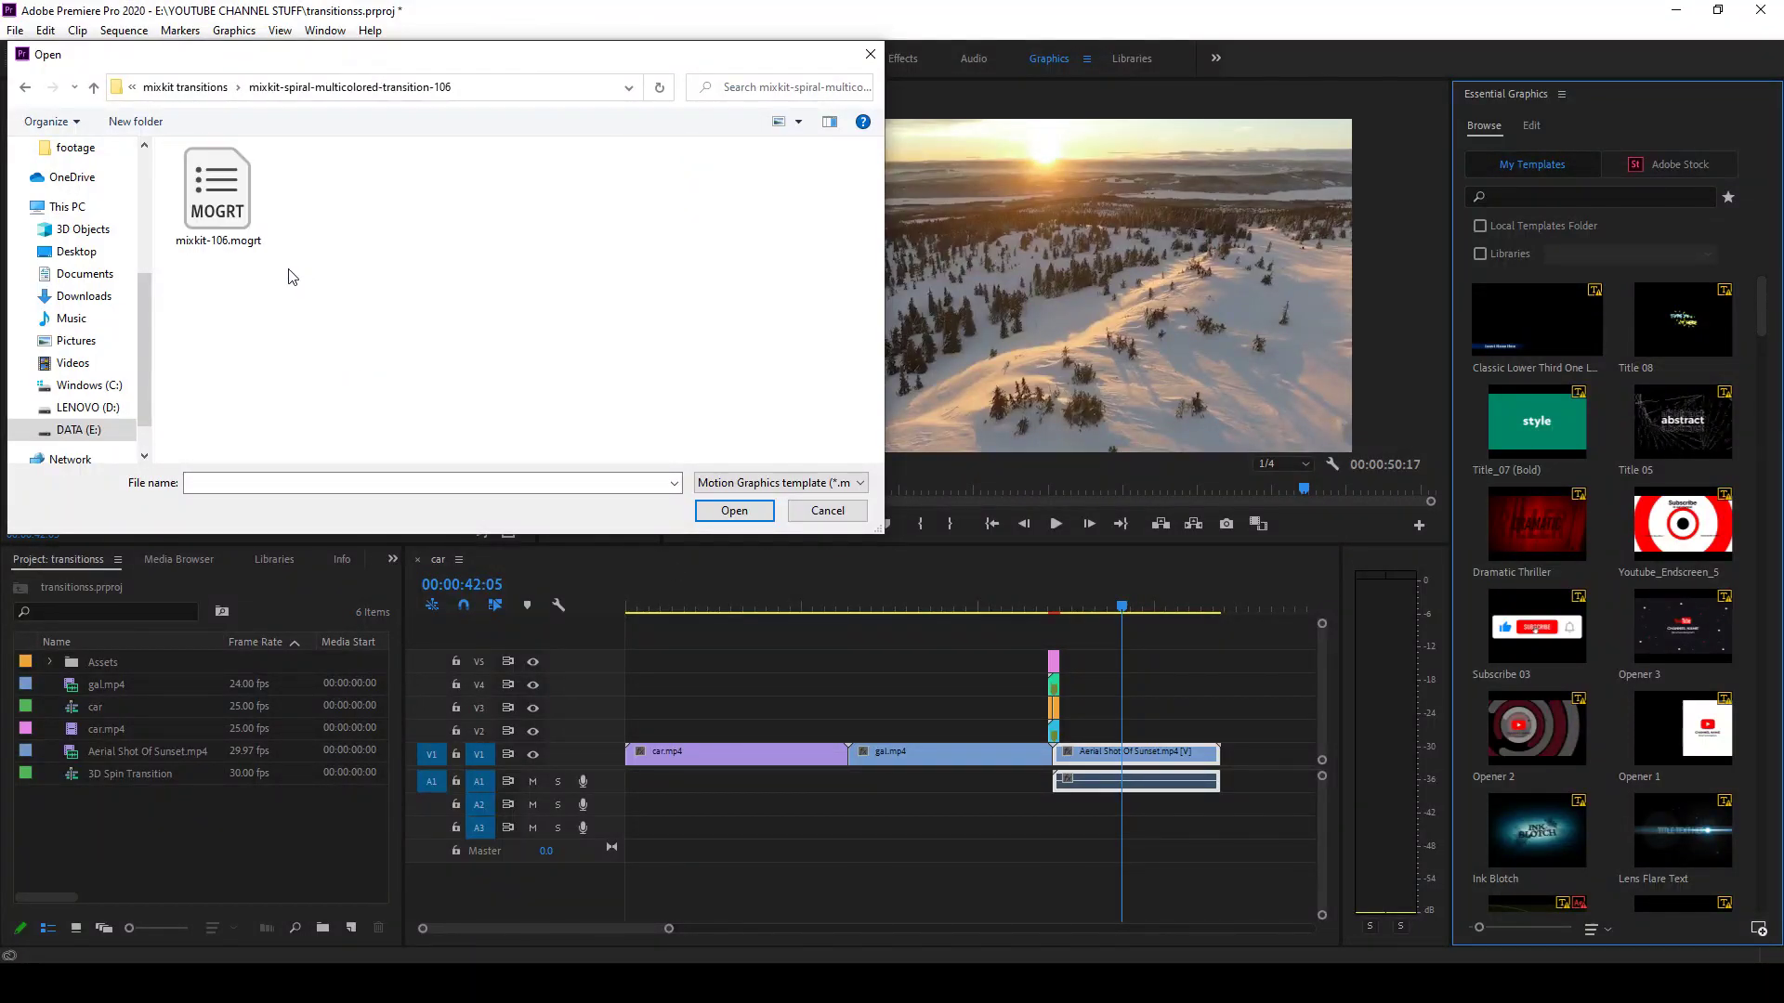
double_click(212, 234)
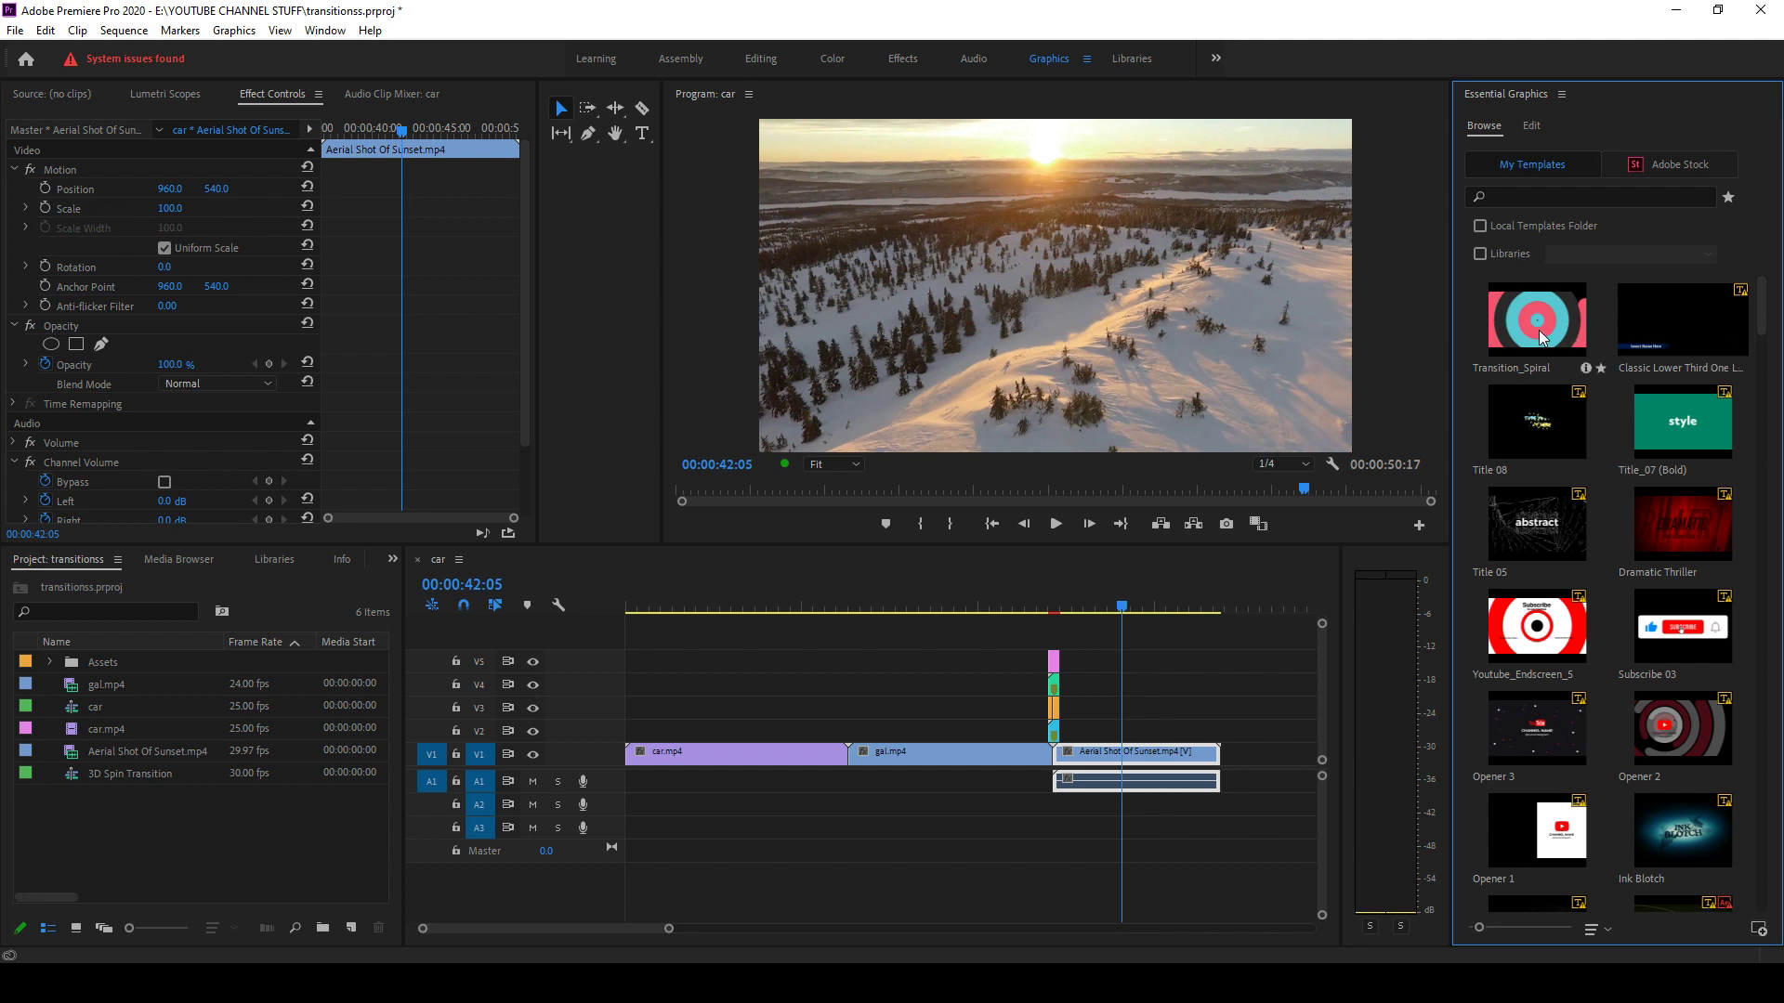
- Place Transition_Spiral on V2 above the car/gal cut and scrub from 00:00:17:23 to preview it
left_click_drag(1483, 367, 848, 734)
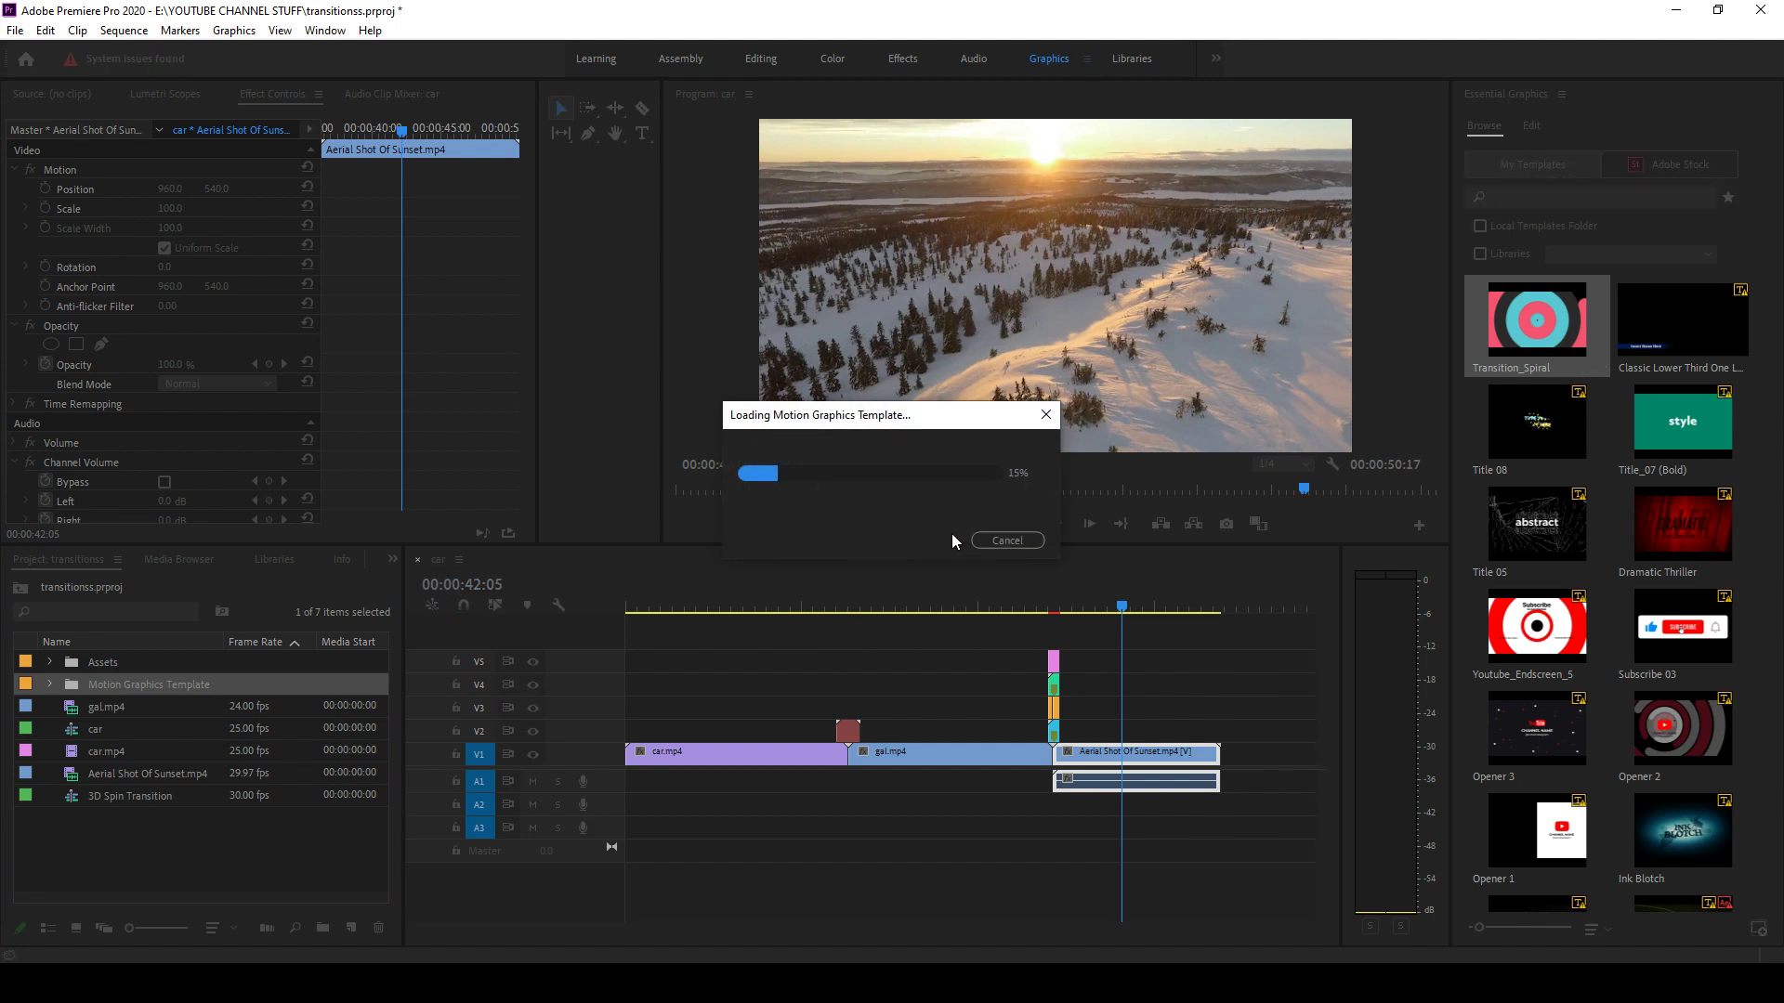
left_click(833, 609)
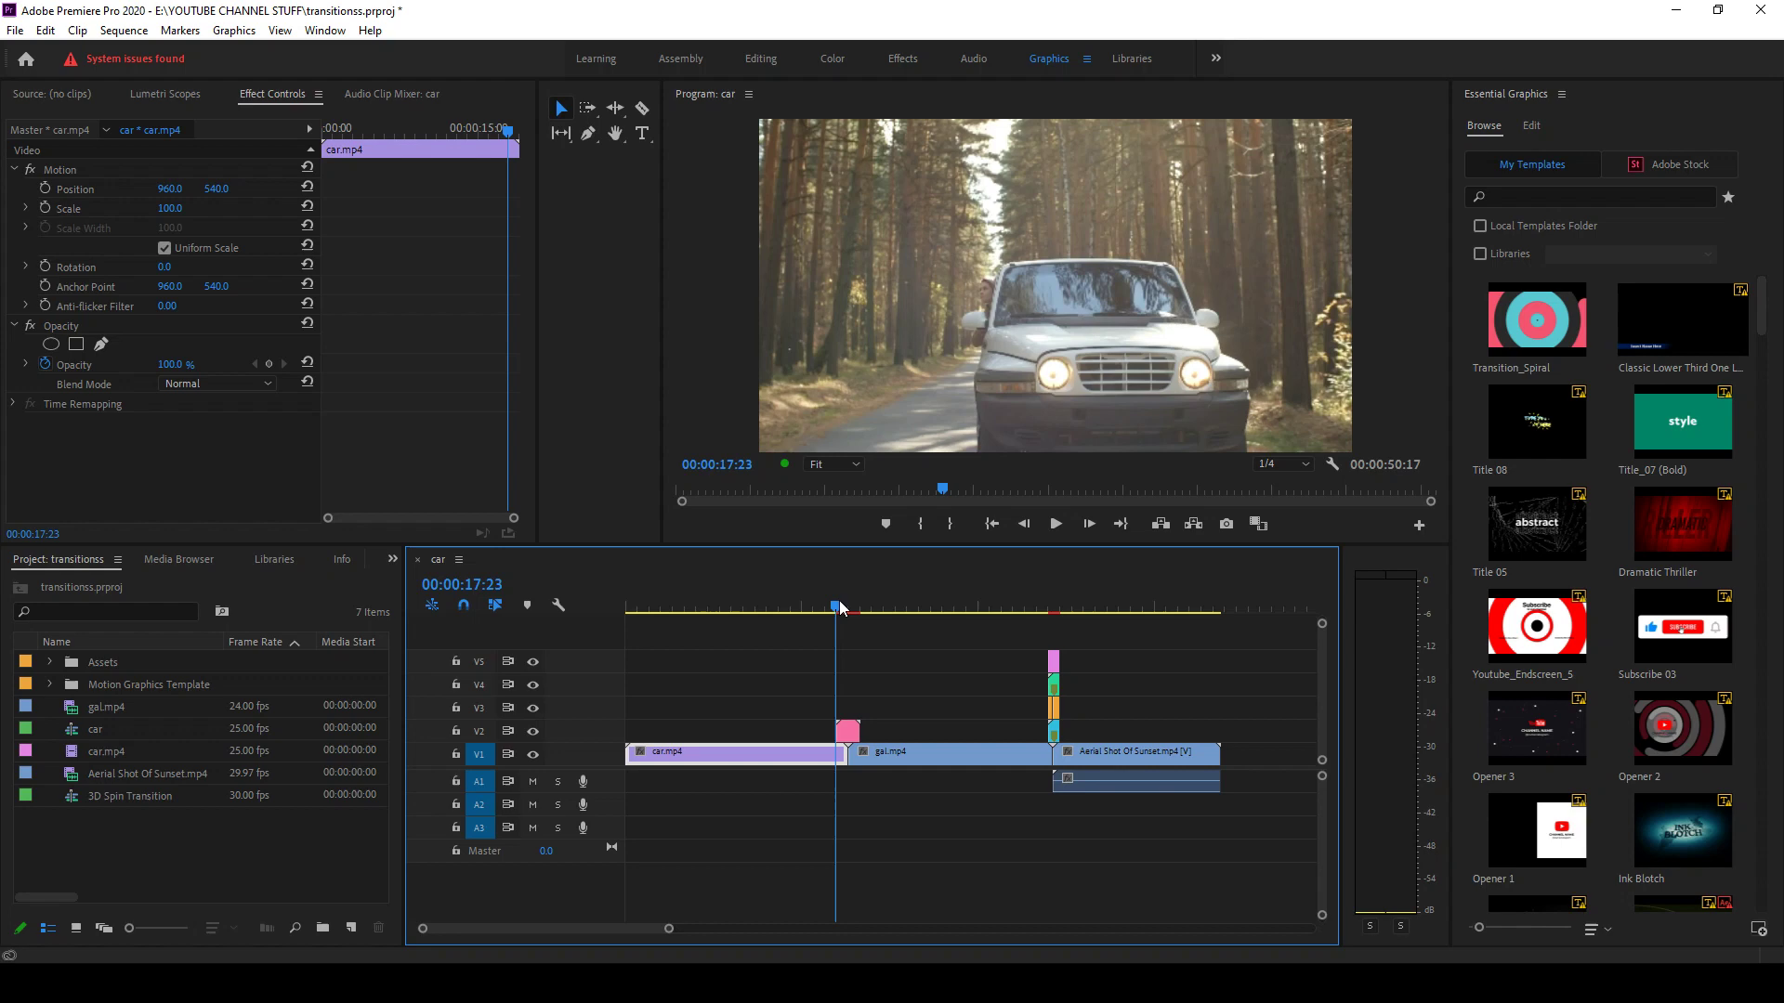
left_click_drag(839, 608, 902, 608)
key("=")
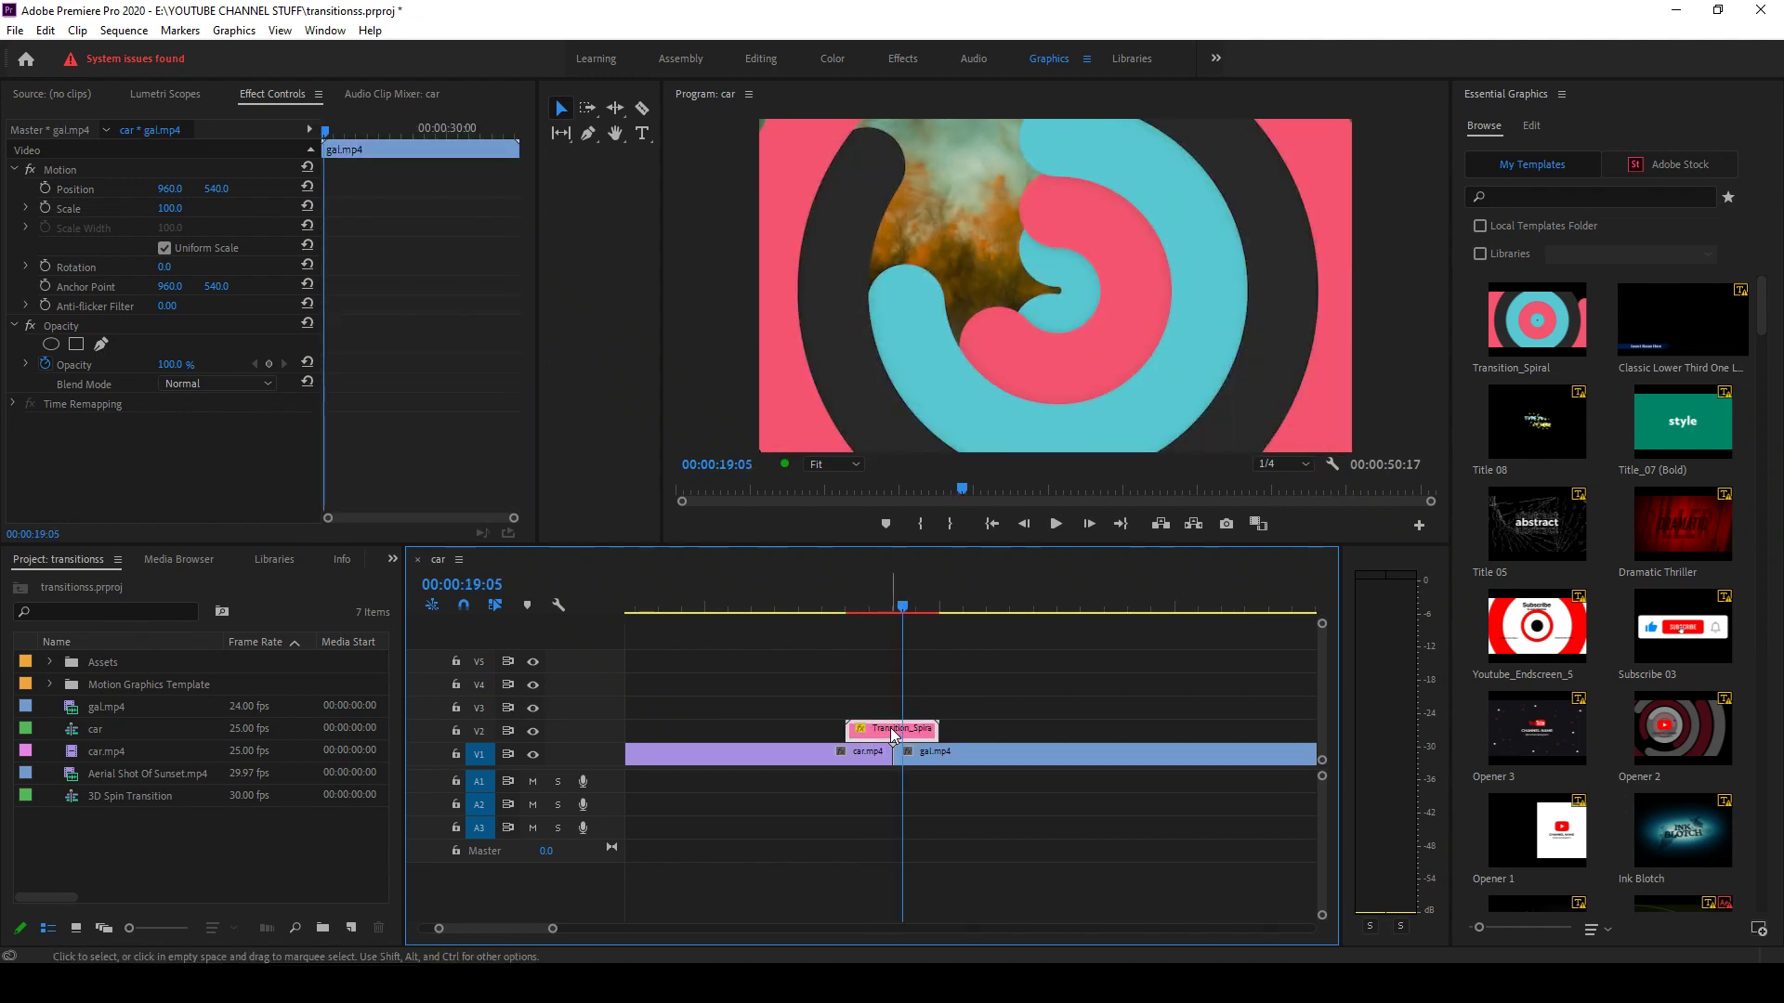
- Rate-stretch the Transition_Spiral clip shorter so the spiral plays faster
left_click(893, 734)
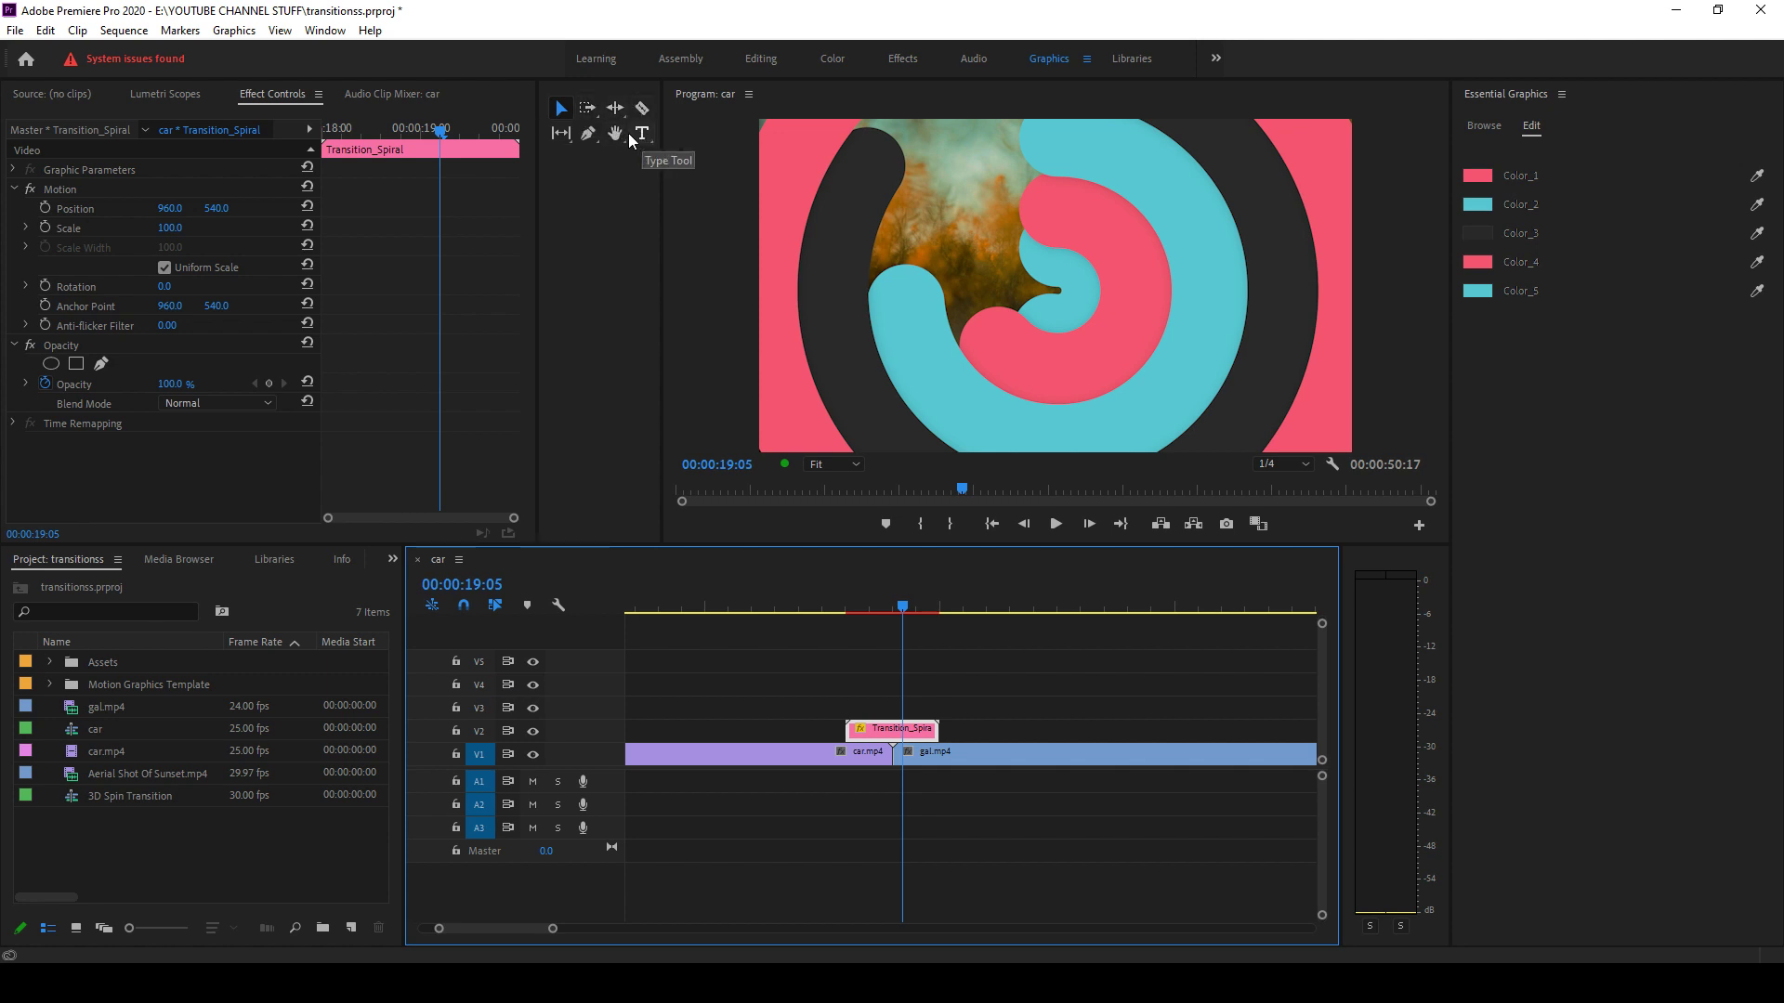
left_click(587, 133)
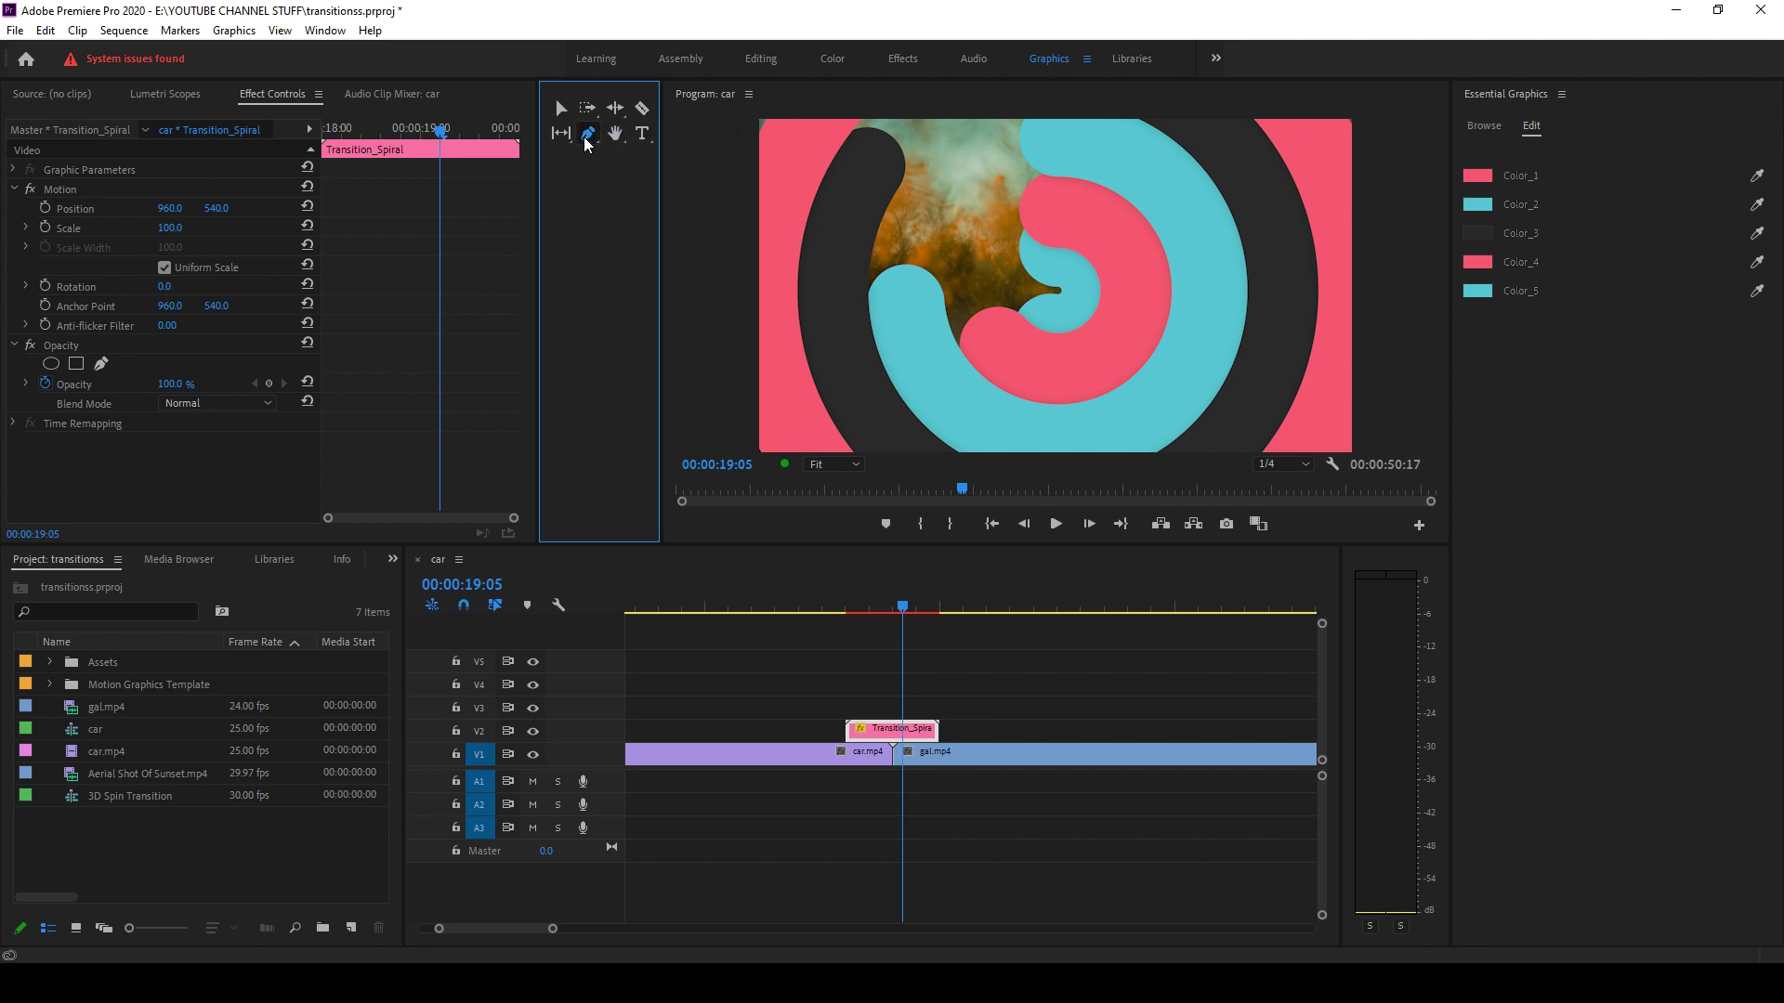
left_click(587, 135)
left_click(614, 108)
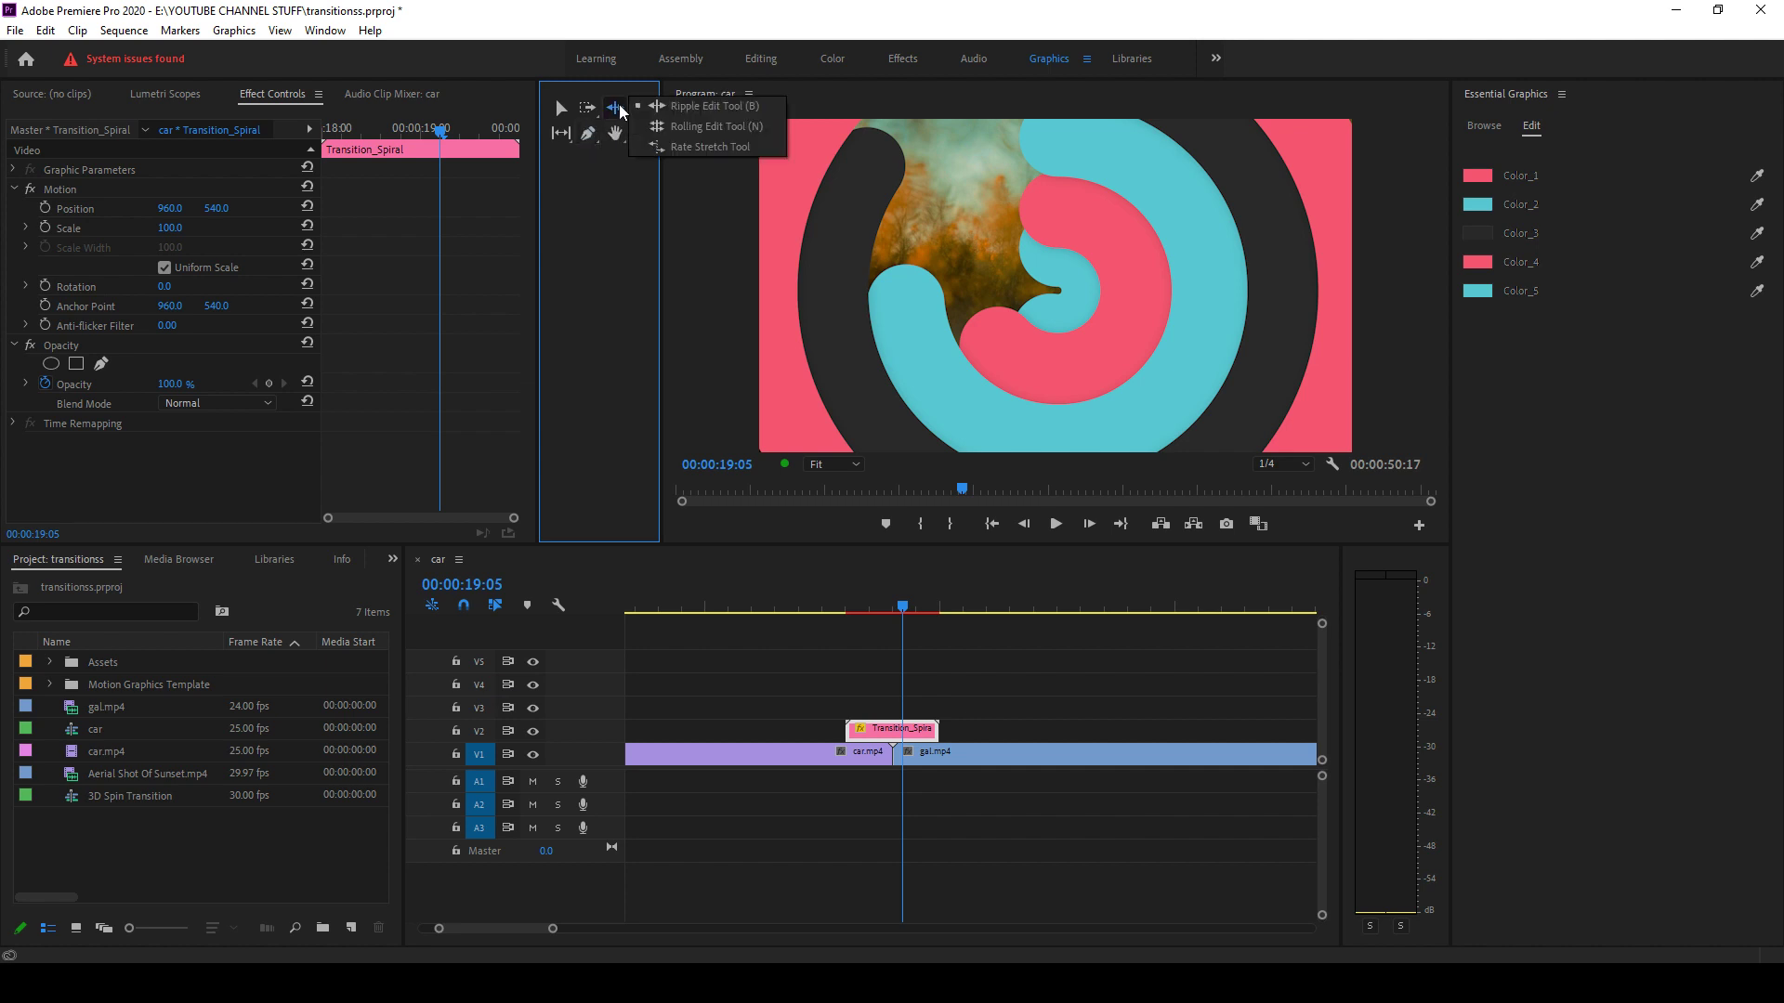
left_click(699, 147)
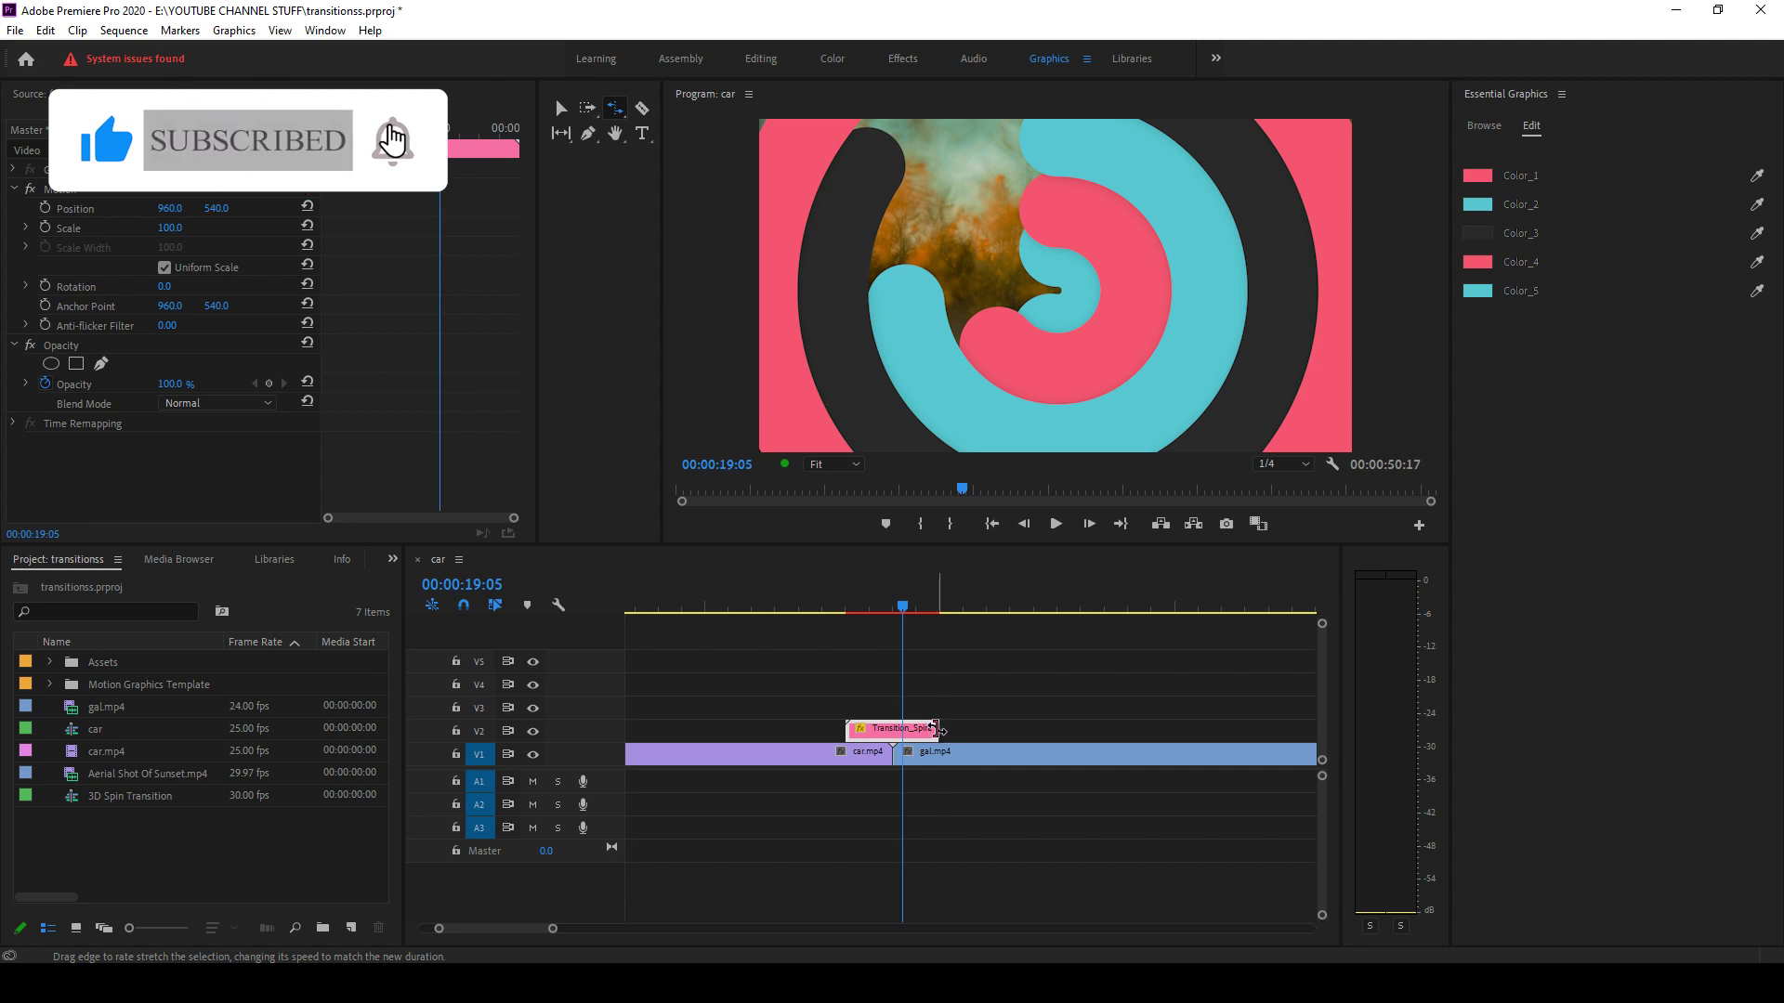
left_click(937, 731)
left_click_drag(936, 730, 907, 733)
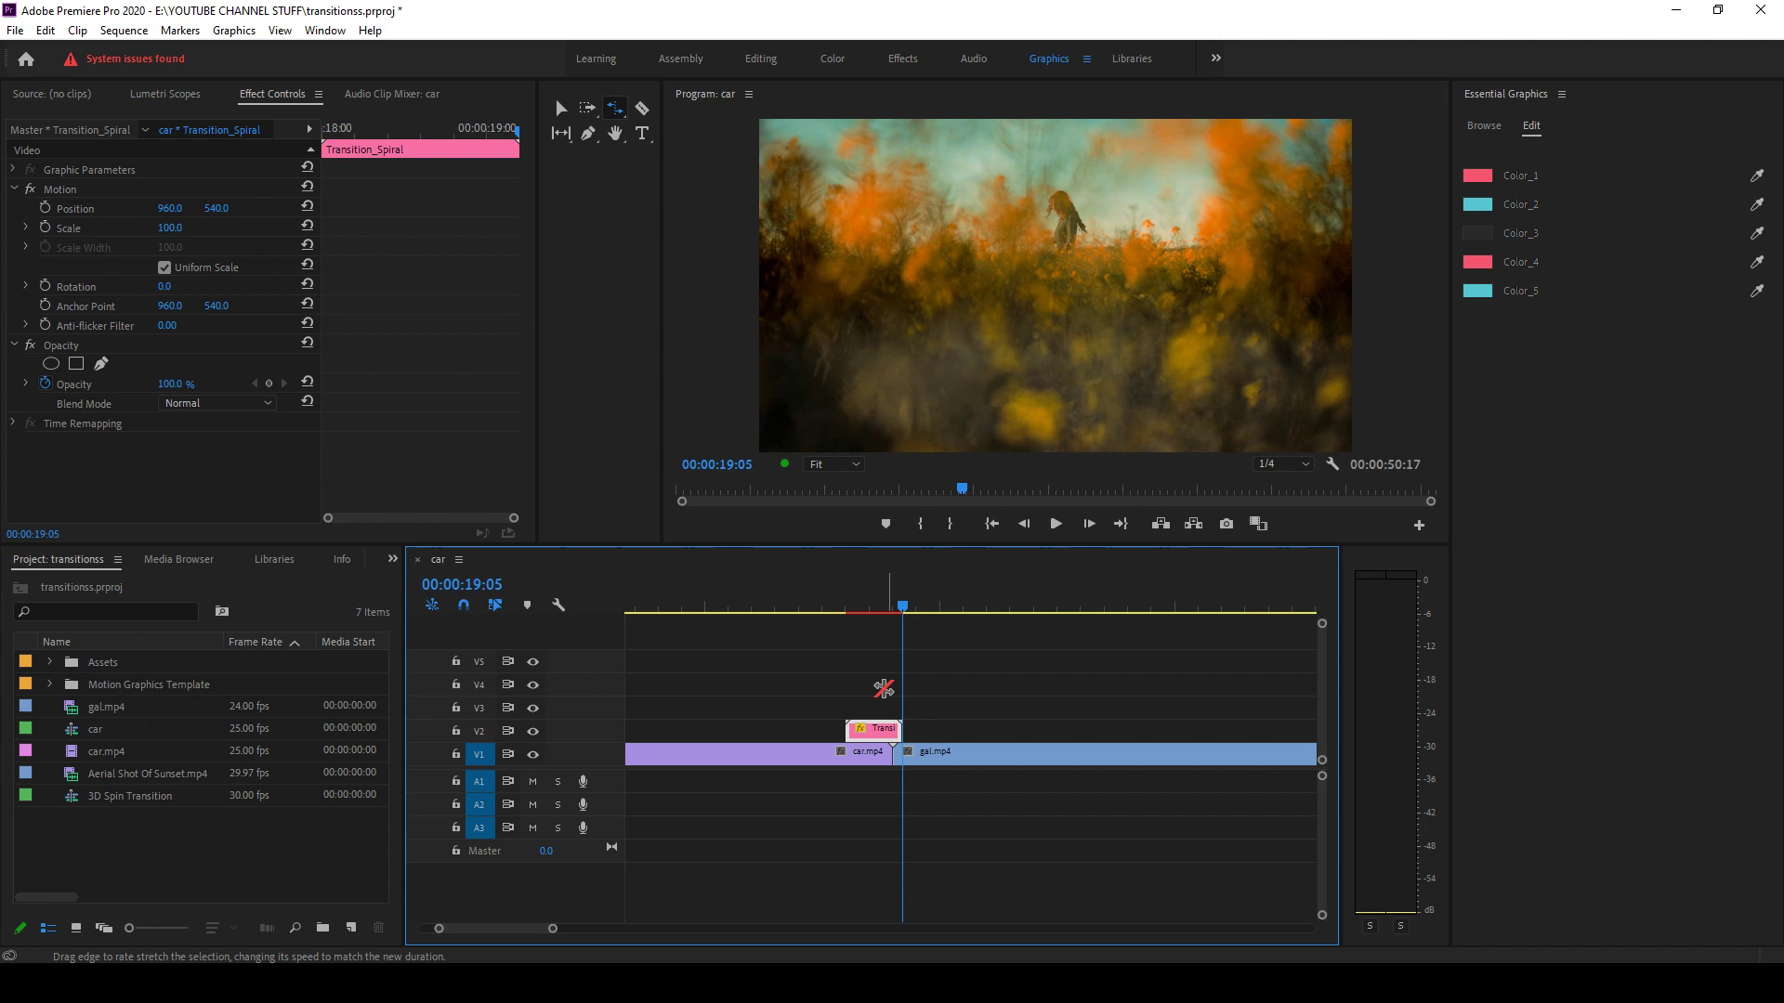
- Move Transition_Spiral 13 frames right to centre it over the cut, previewing through 00:00:20:07
key("v")
left_click_drag(878, 734, 906, 734)
left_click_drag(863, 609, 946, 623)
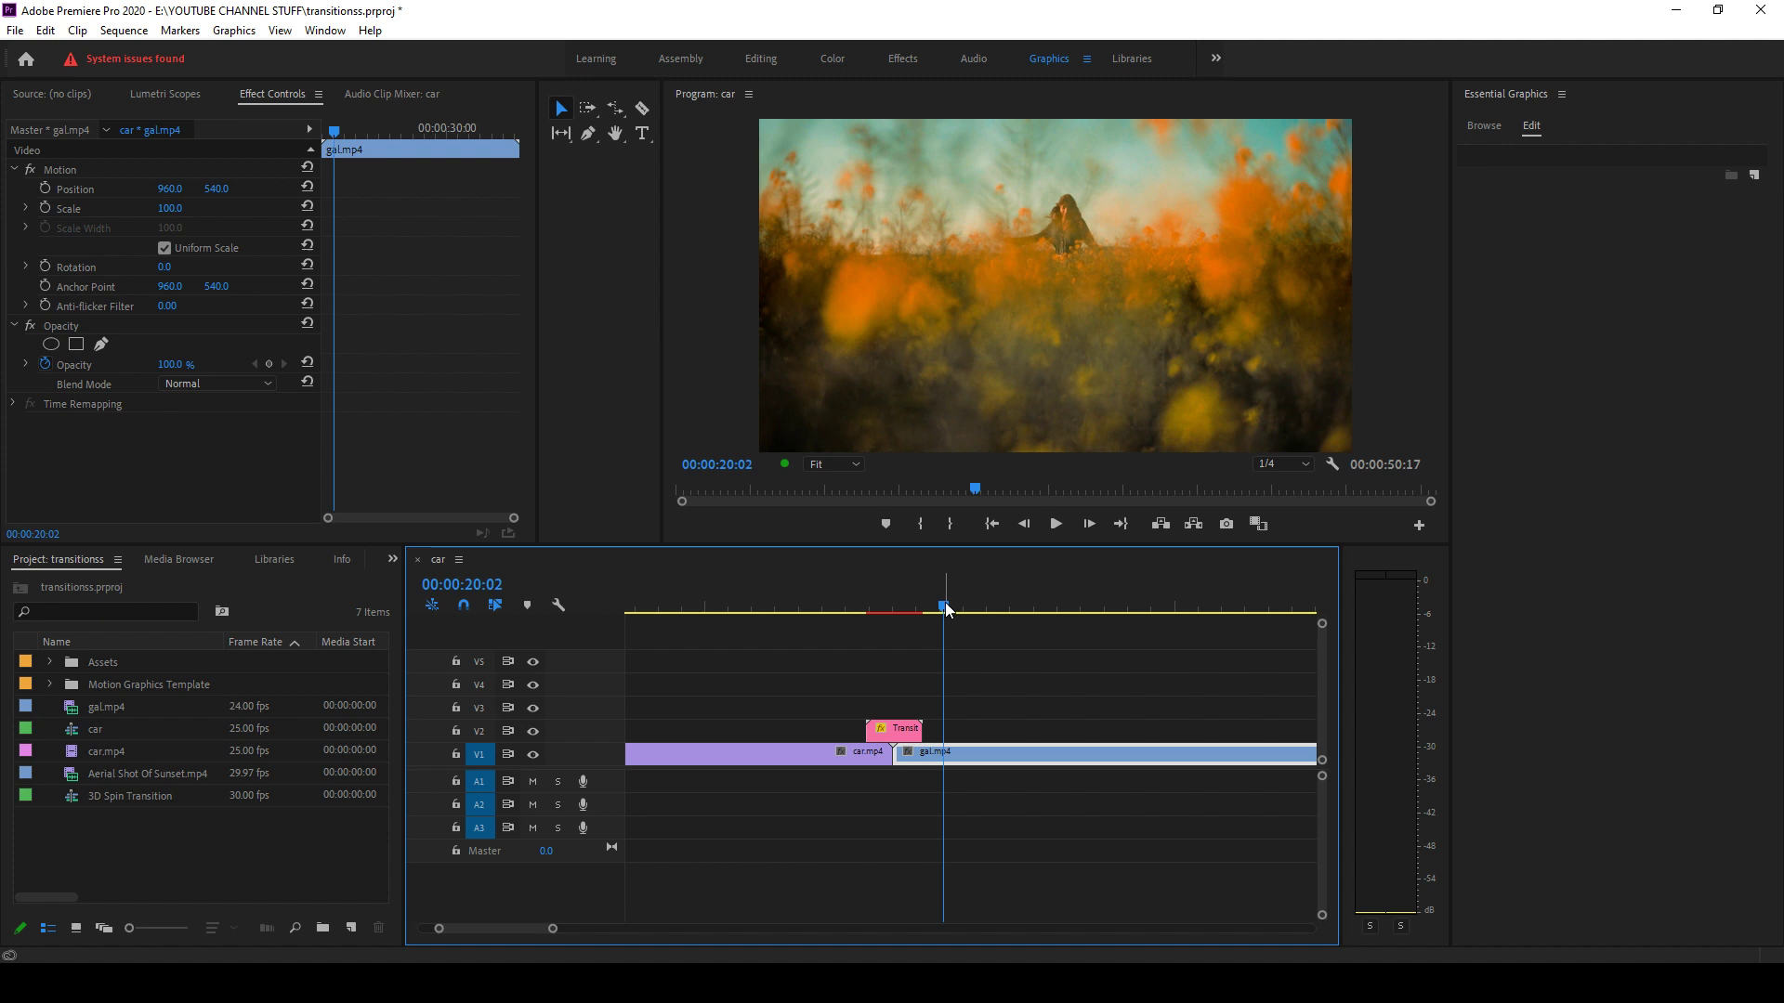
left_click_drag(945, 609, 957, 608)
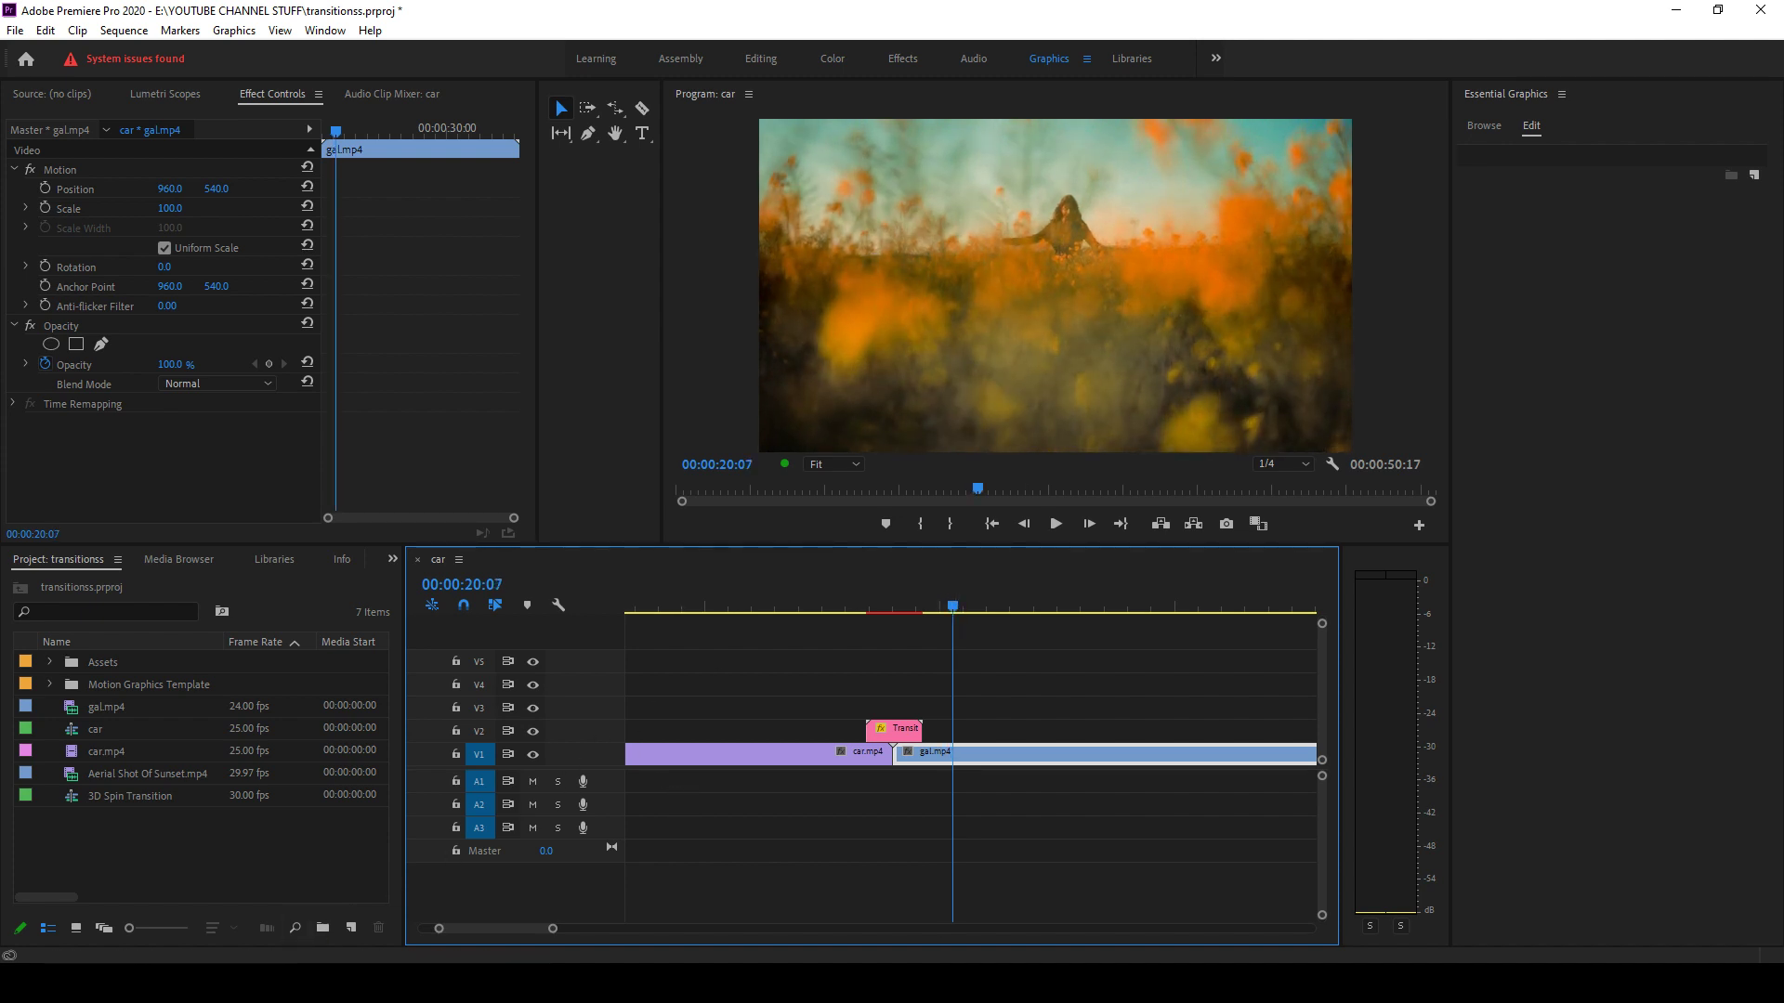
left_click(249, 927)
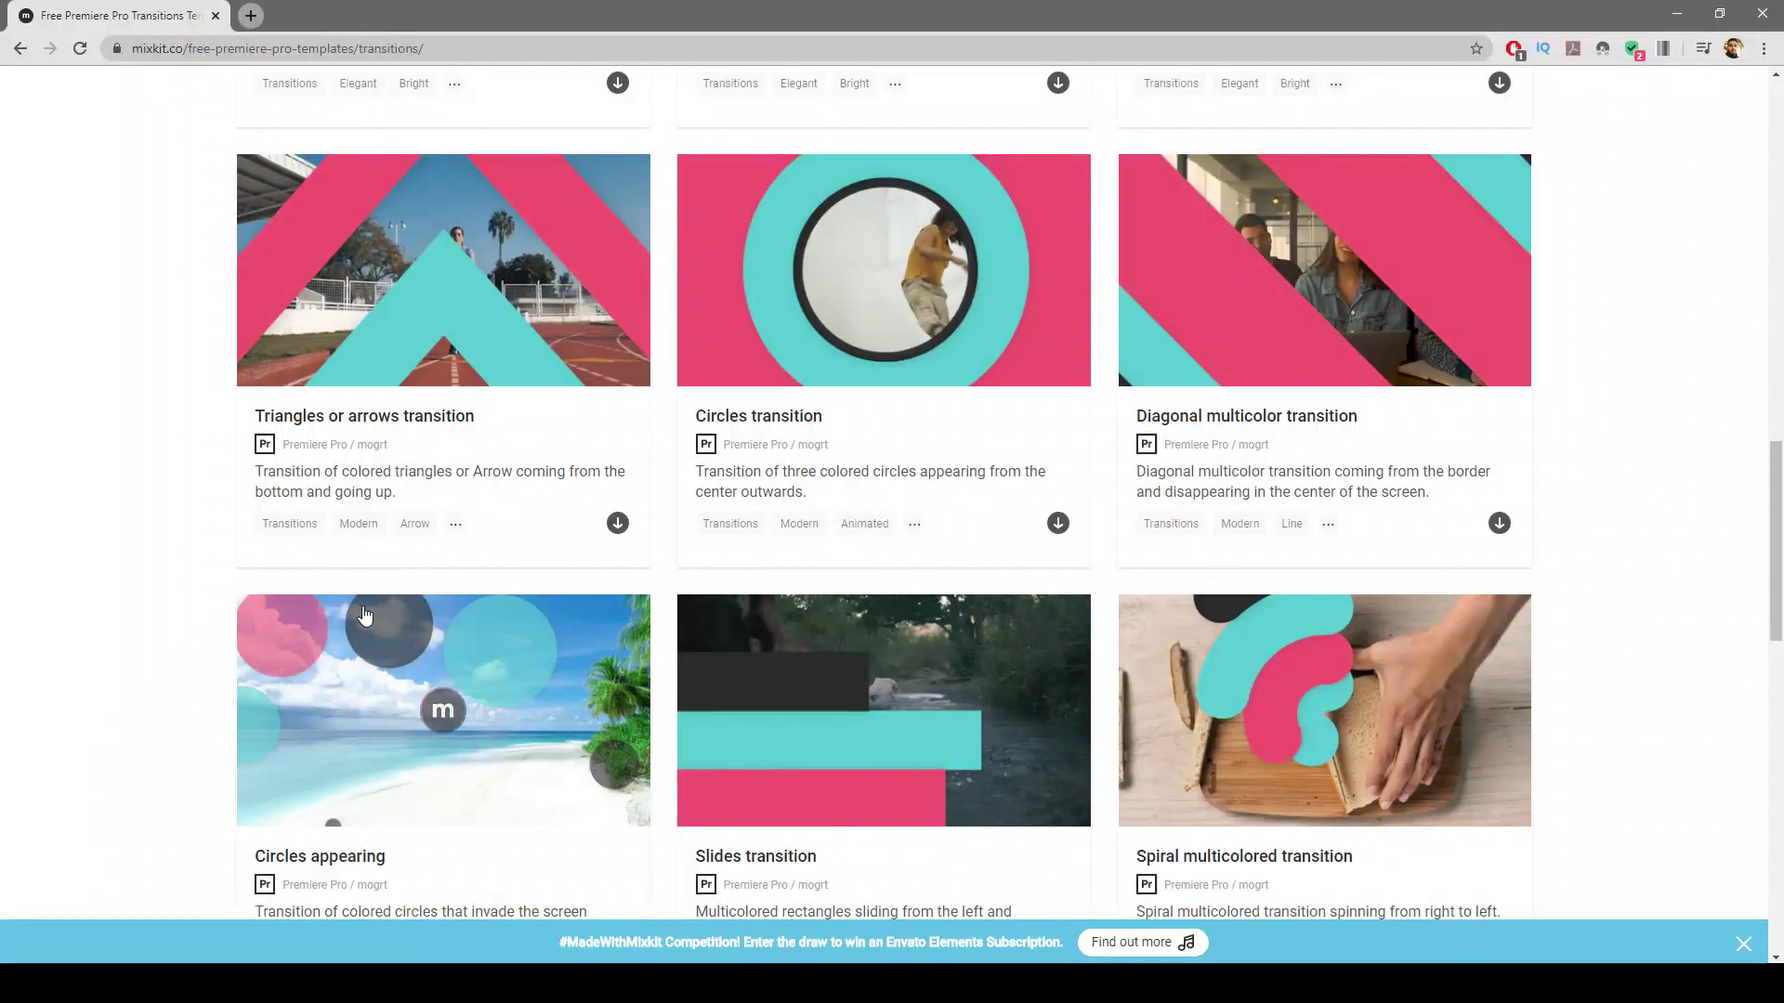
scroll(785, 799, "down", 2)
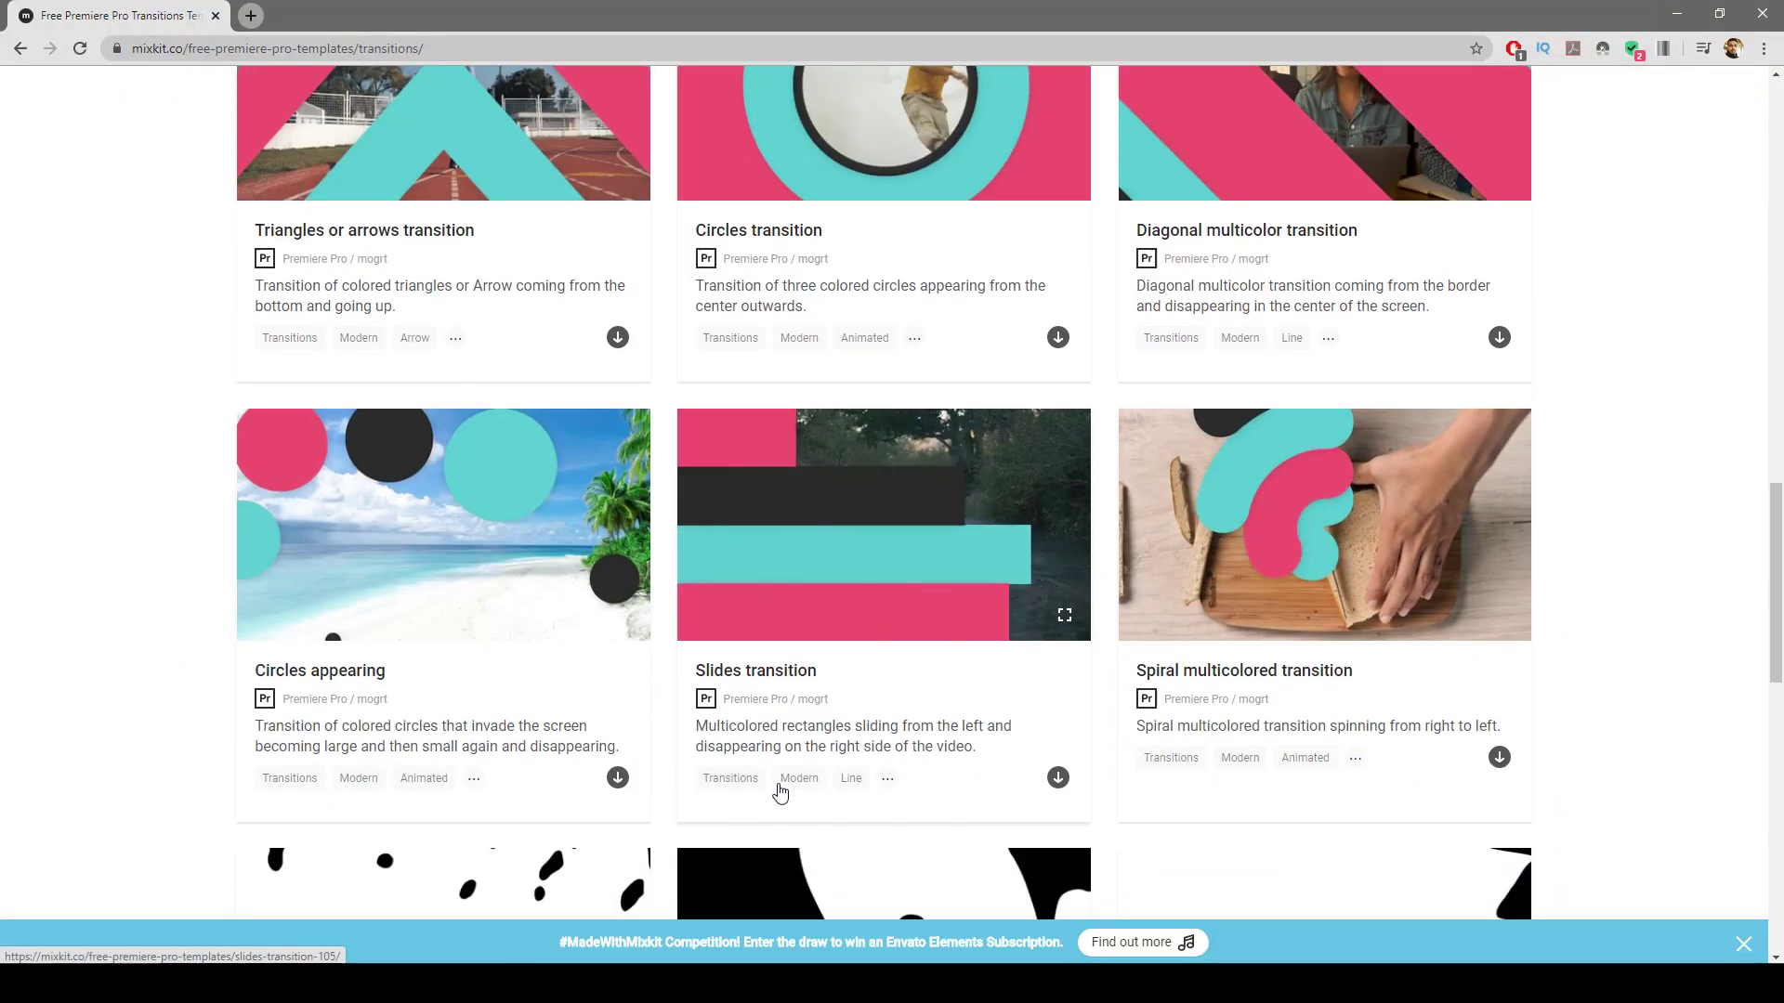
scroll(780, 791, "up", 20)
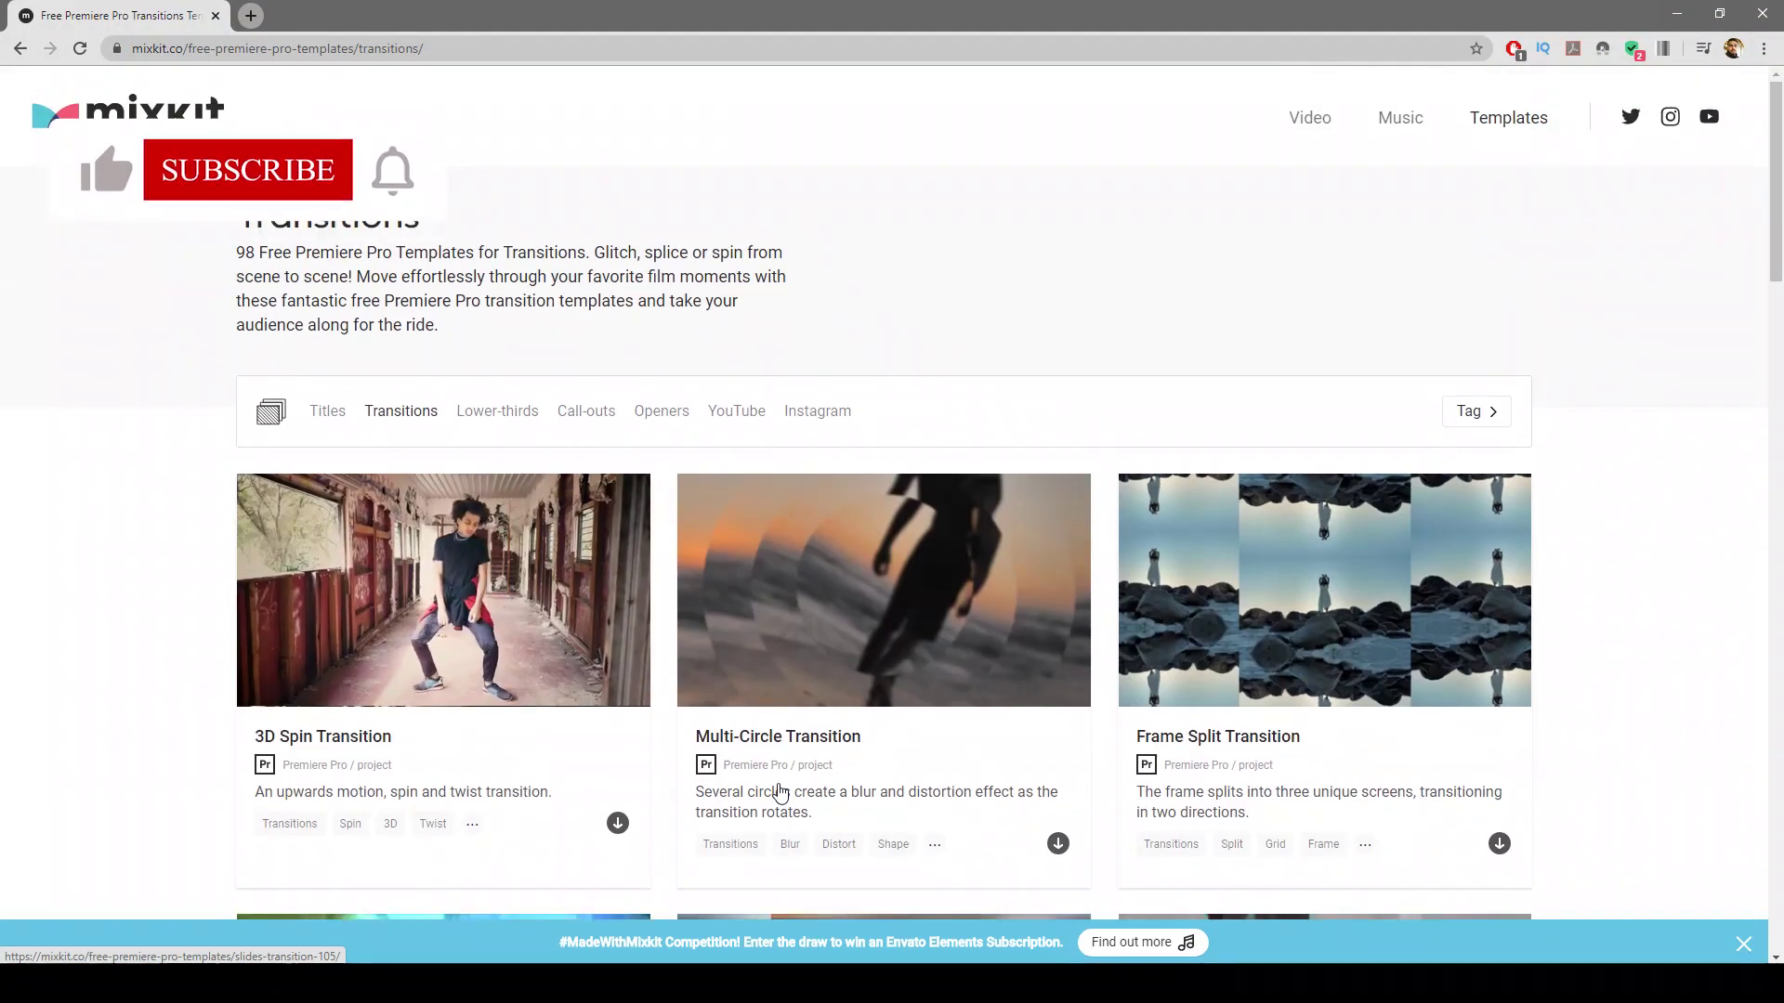
mouse_move(305, 627)
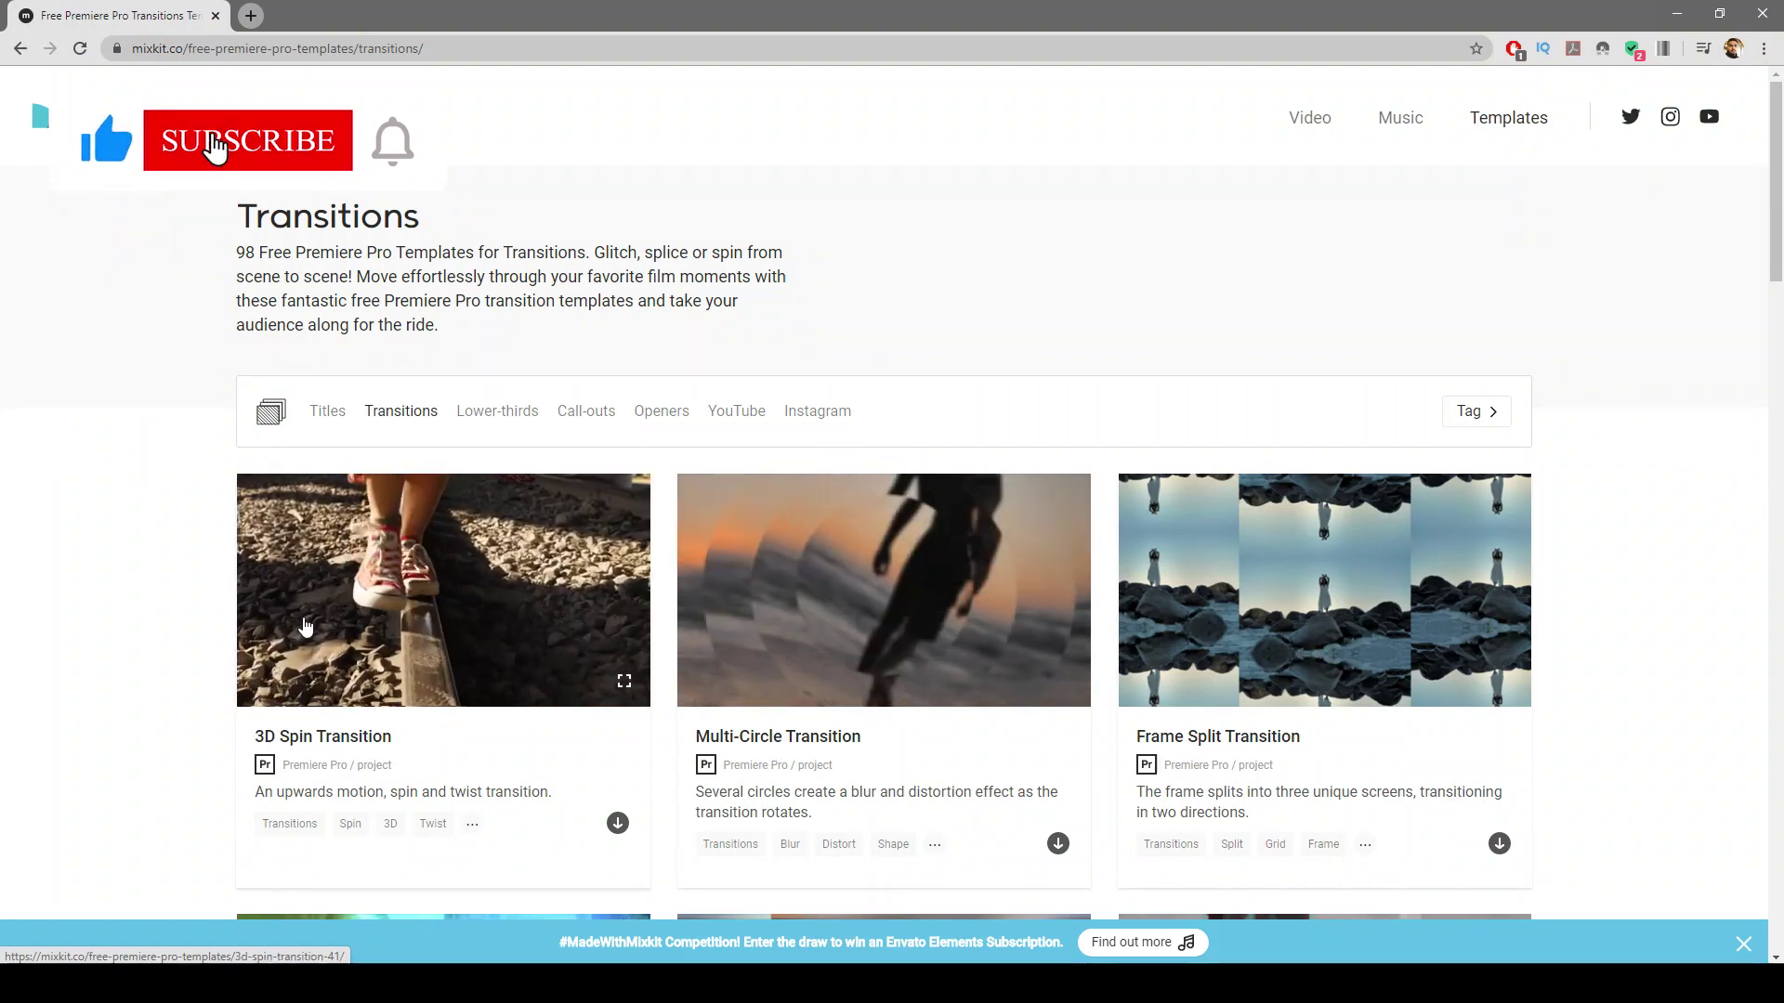